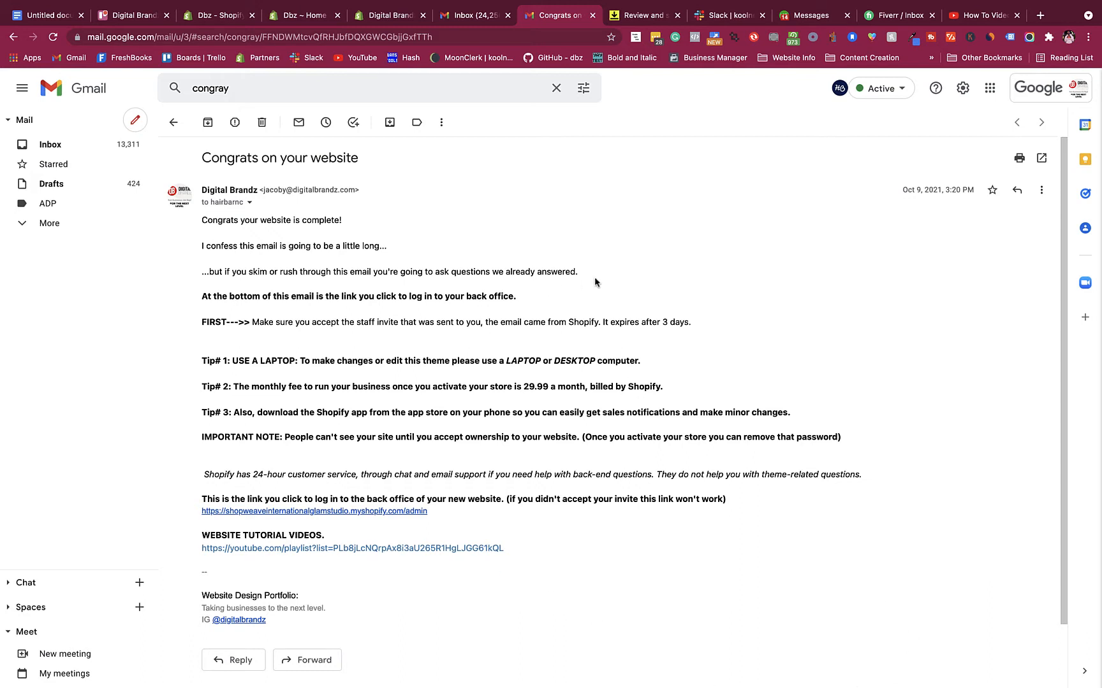
Highlight the skimming warning, the back-office login link and the unaccepted-invite note in the "Congrats on your website" email
drag(577, 273, 197, 271)
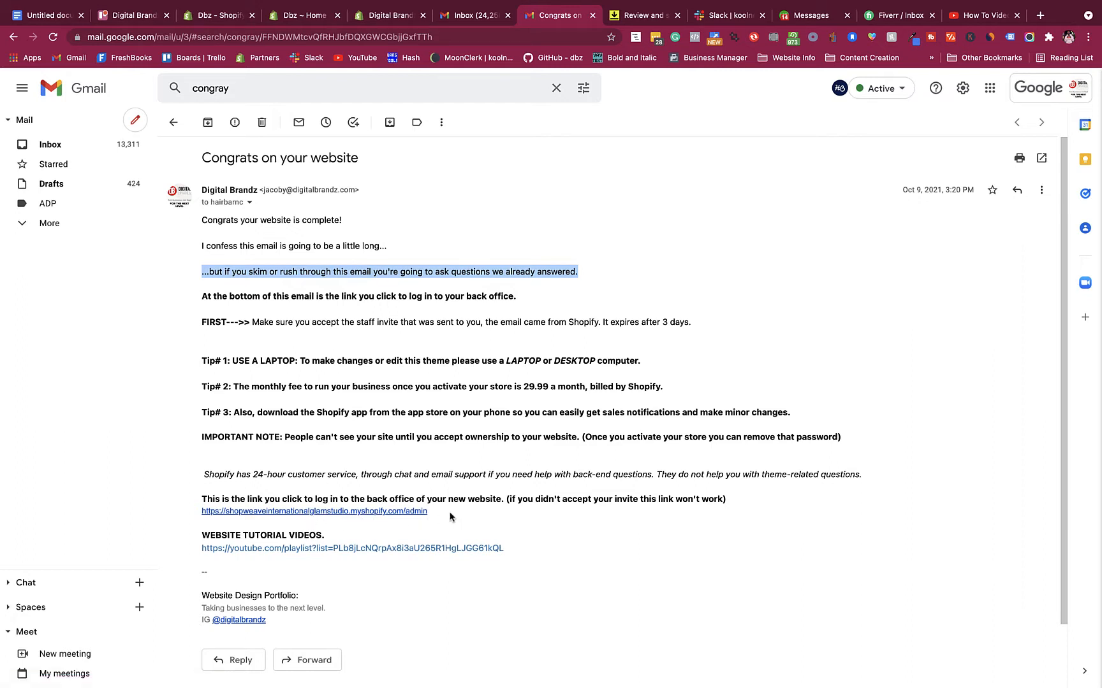
drag(430, 511, 330, 509)
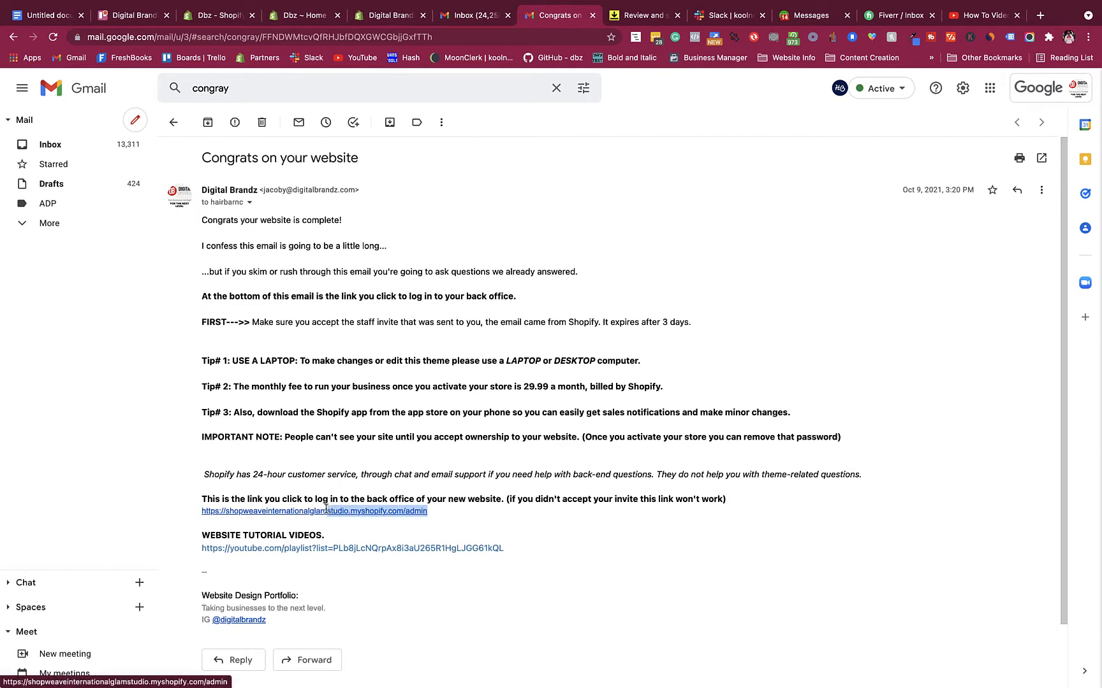
click(508, 525)
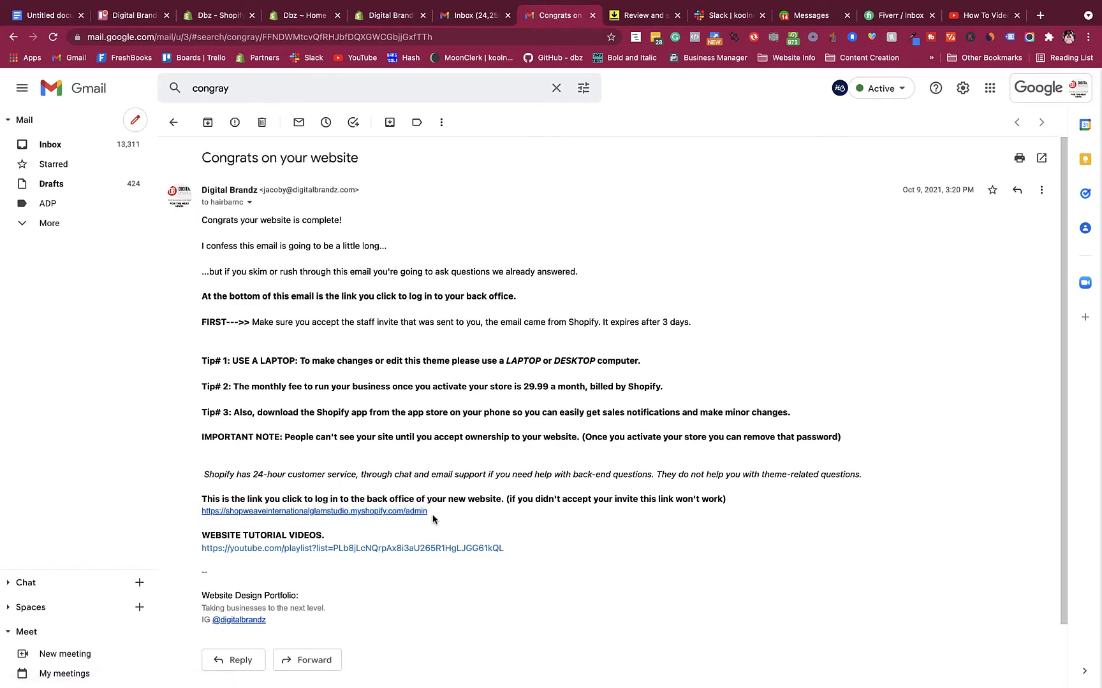
drag(432, 517, 415, 513)
click(364, 528)
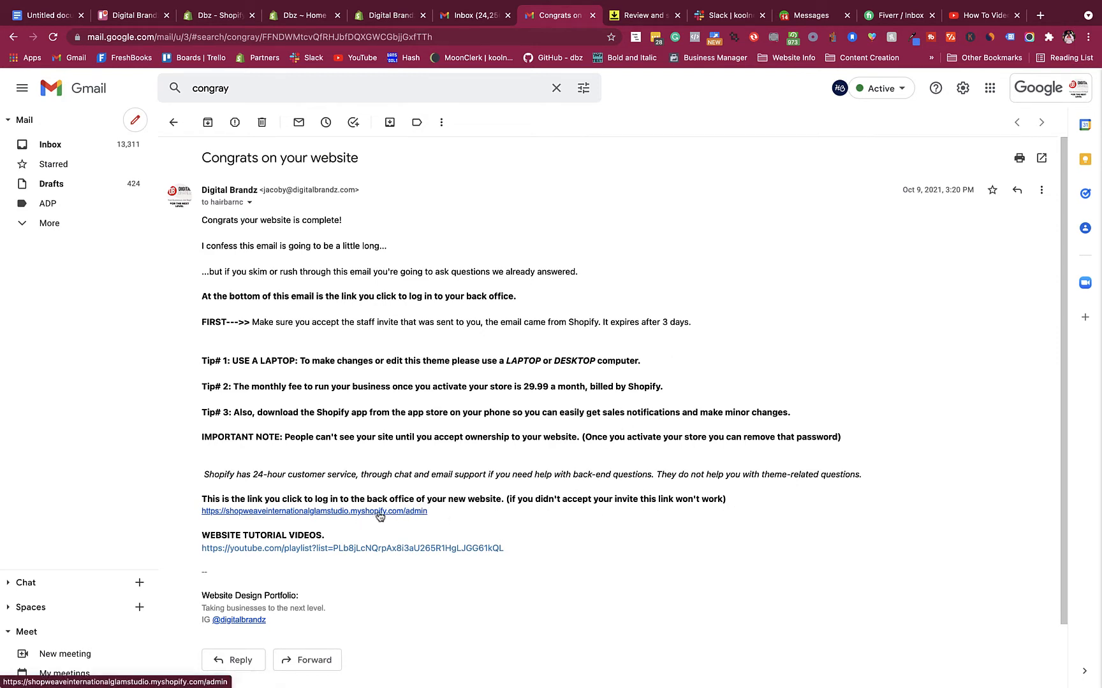
drag(733, 503, 508, 497)
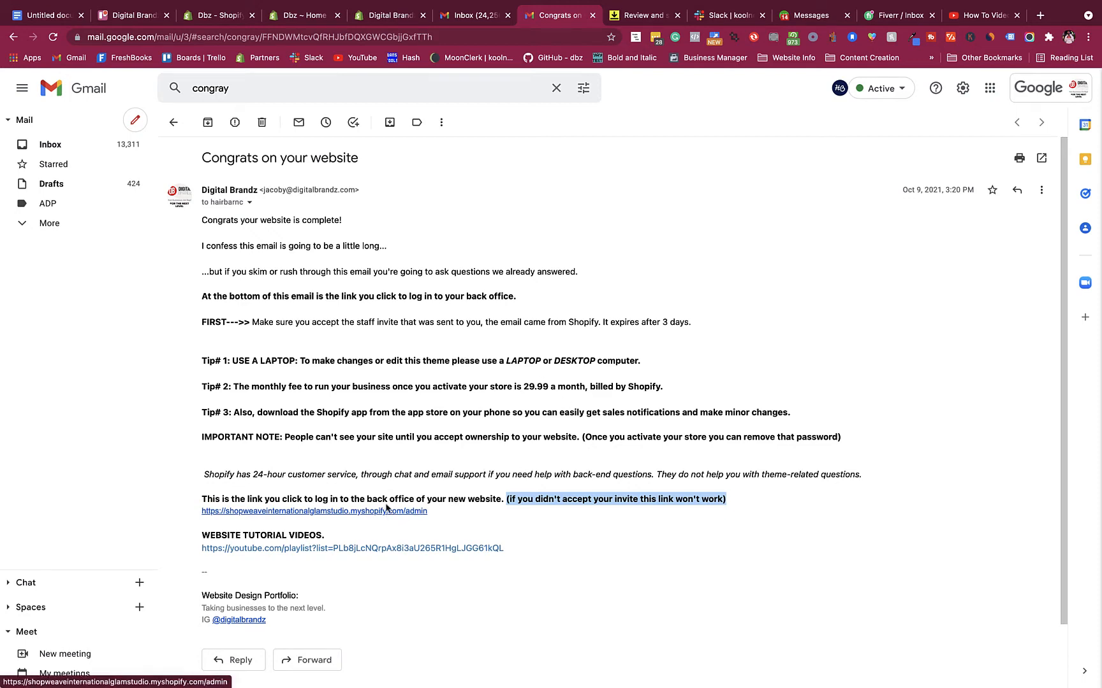
Switch to the Shopify admin, close the Digital Brandz store and open the Dbz store's Online Store themes
click(386, 15)
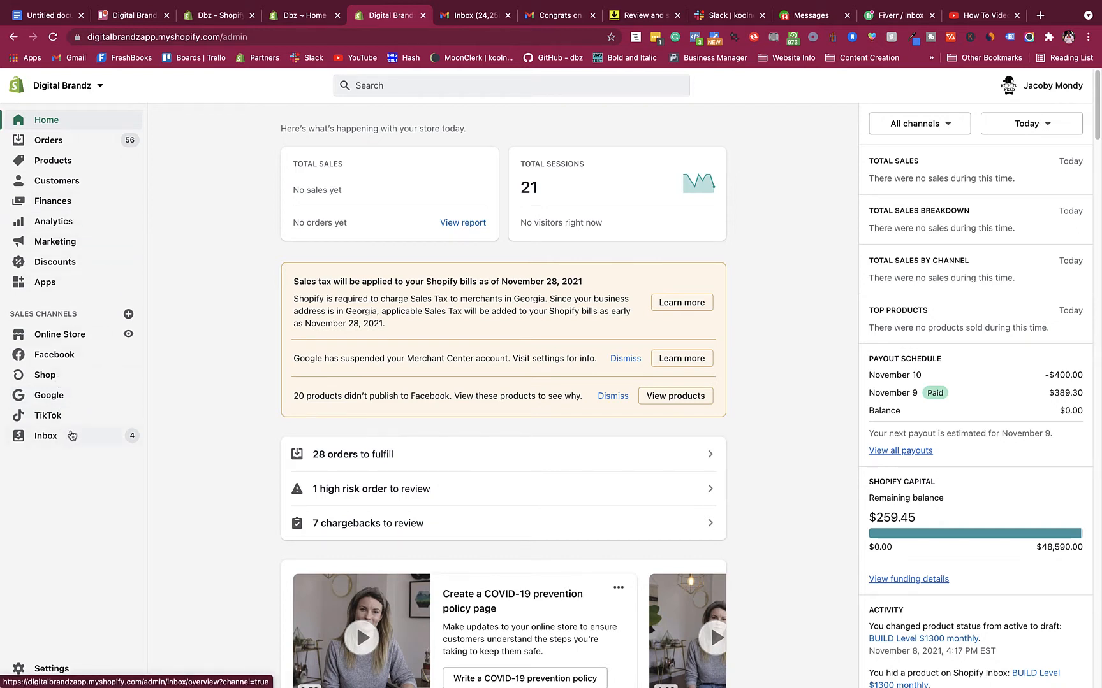
scroll(70, 382, down, 1)
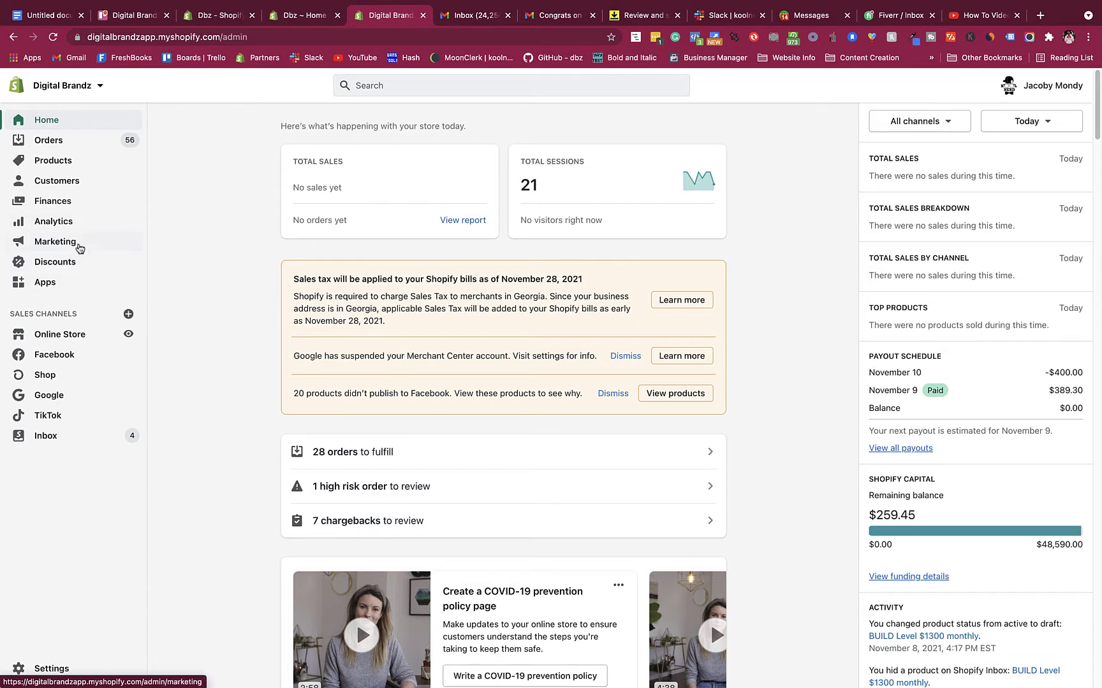
key(super+w)
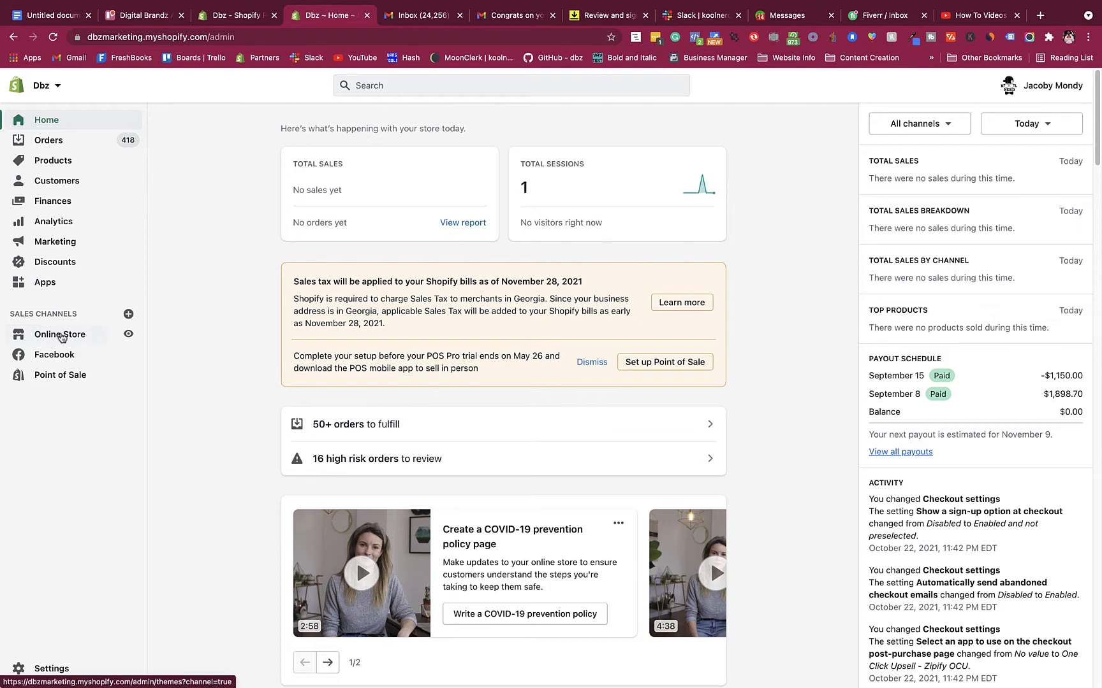
click(64, 336)
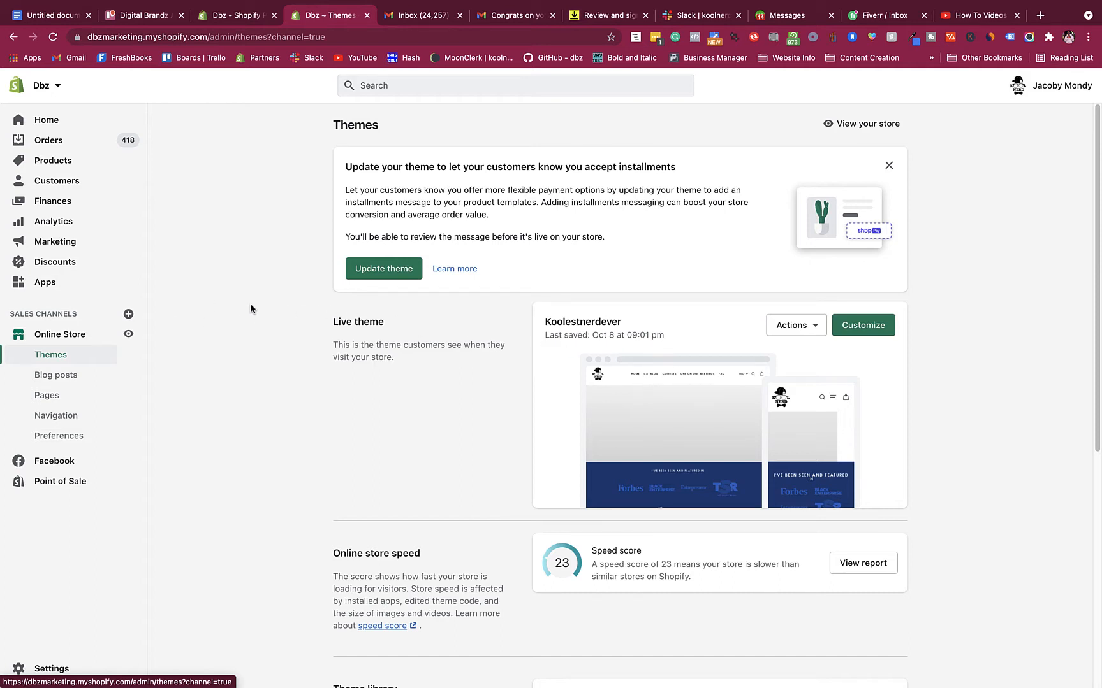
Examine the speed score in the Online store speed section, highlighting its heading
drag(597, 555, 661, 560)
click(661, 559)
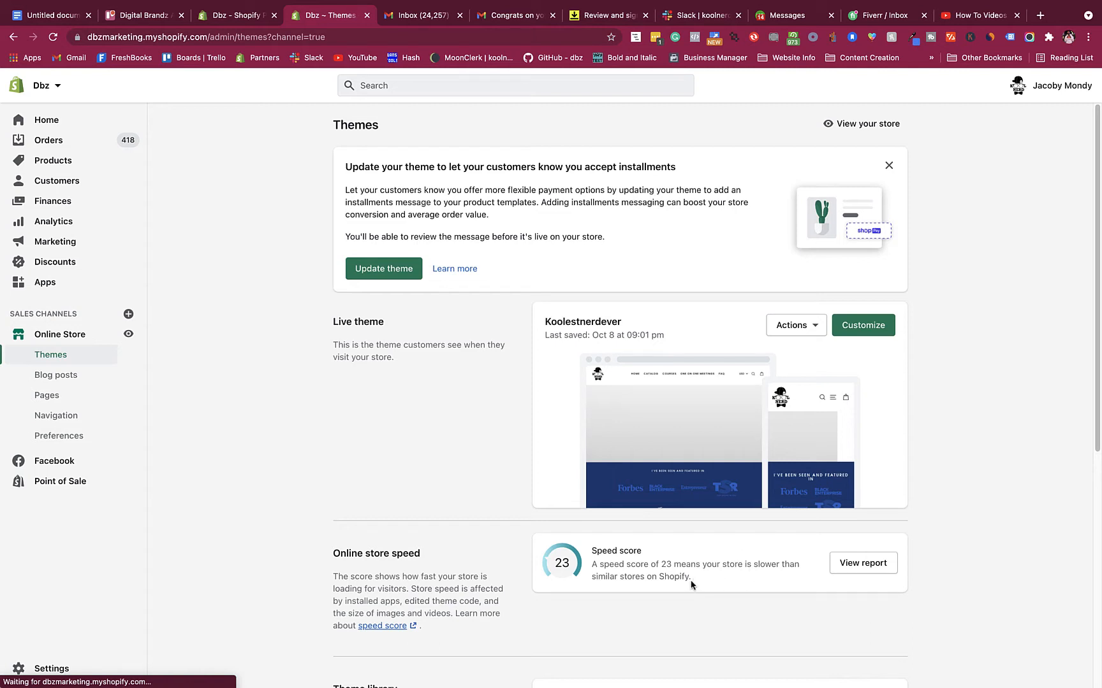
drag(691, 581, 686, 577)
click(694, 579)
drag(594, 551, 647, 556)
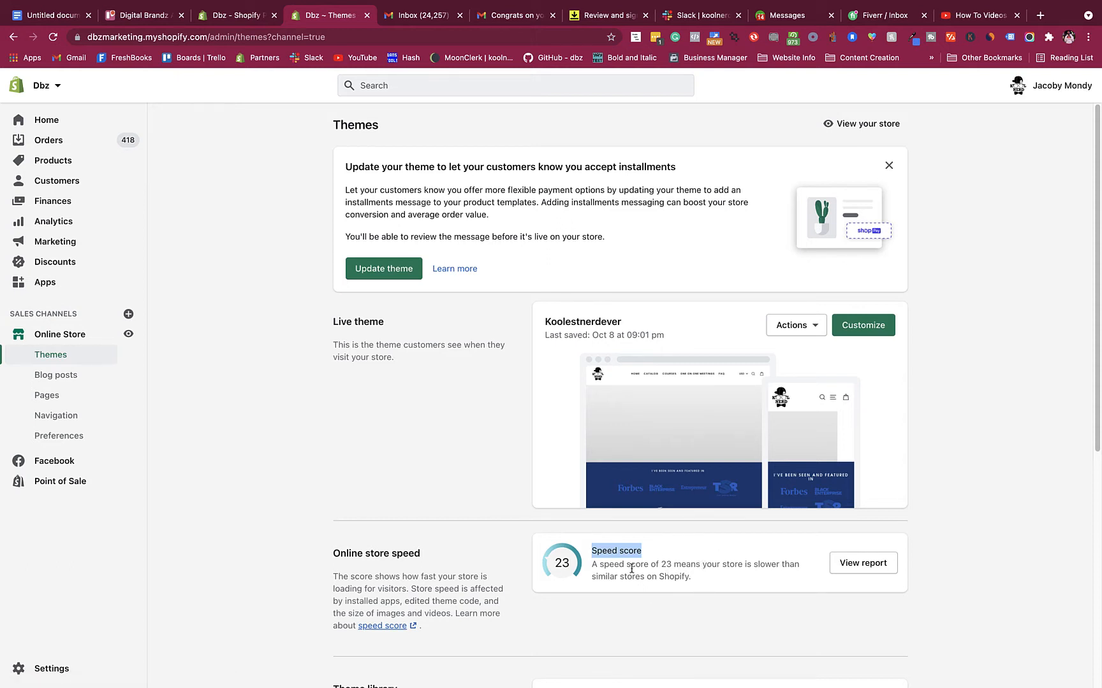
Search Google for "google page speed" in a new tab and open PageSpeed Insights
click(1039, 15)
text(googl)
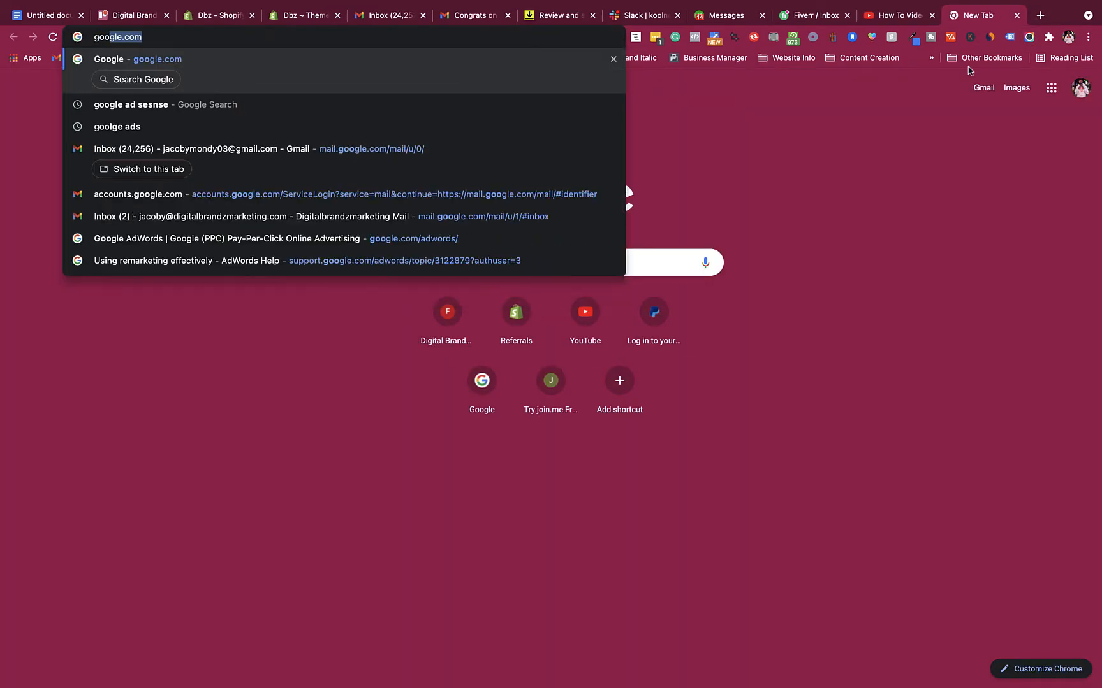
text(e page)
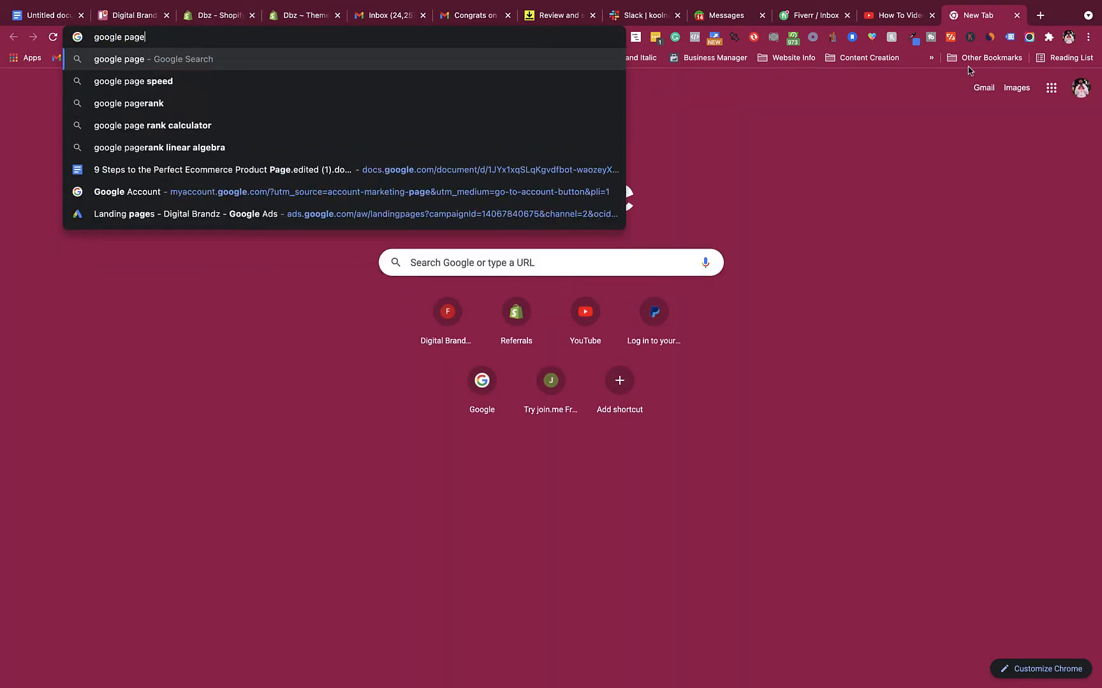
click(426, 89)
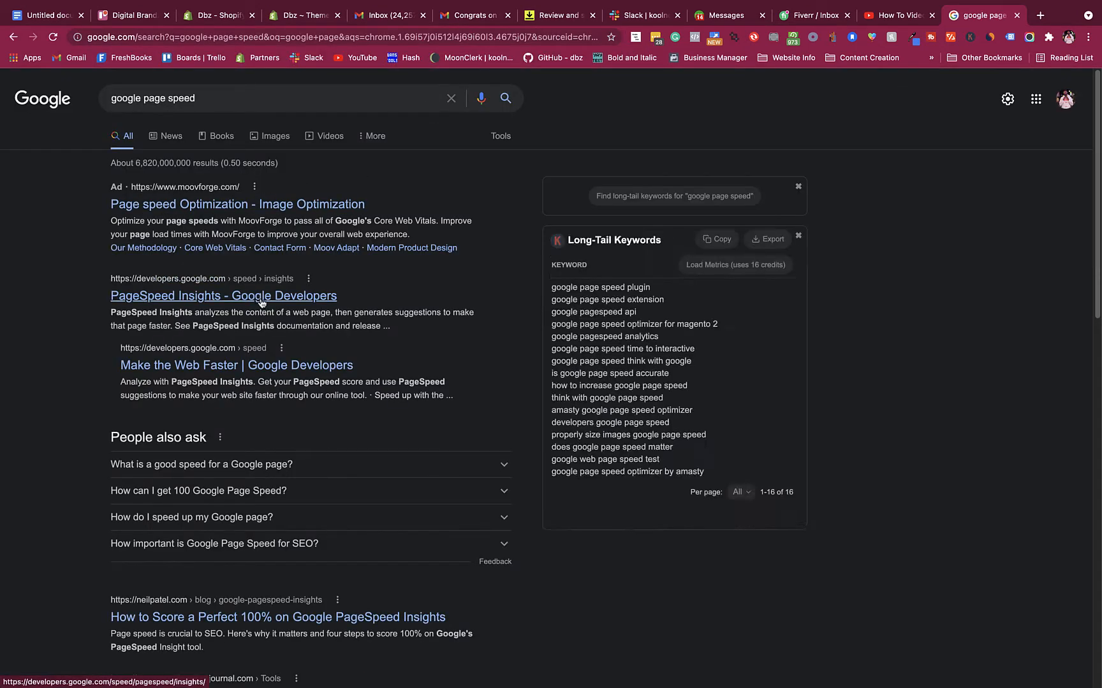
click(276, 305)
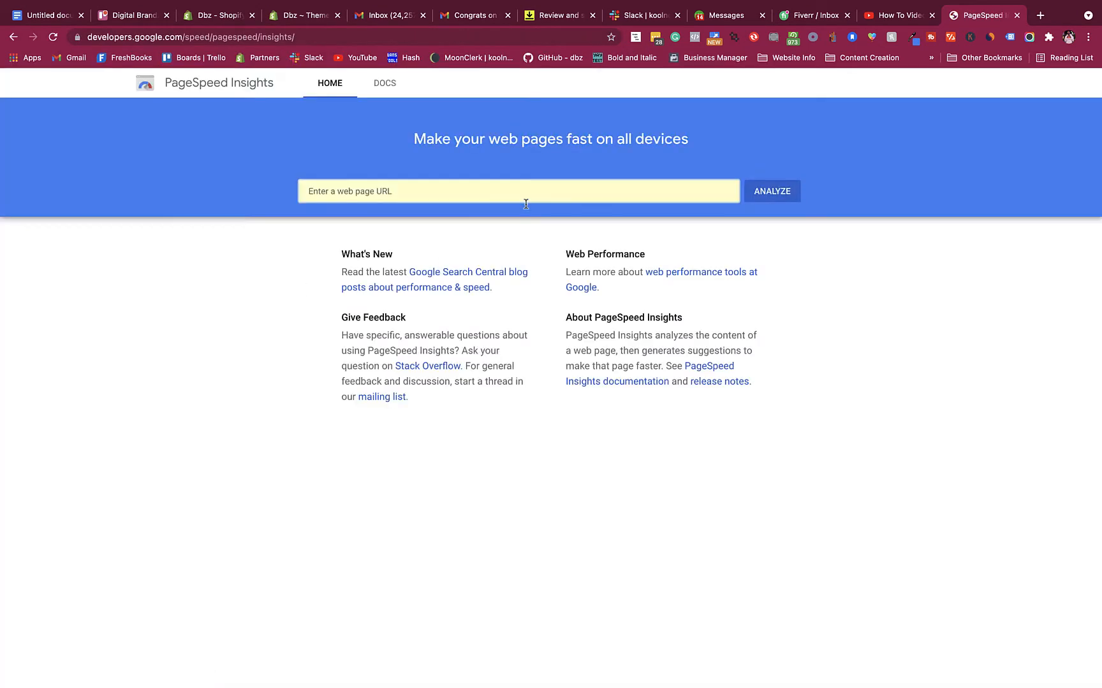
click(469, 185)
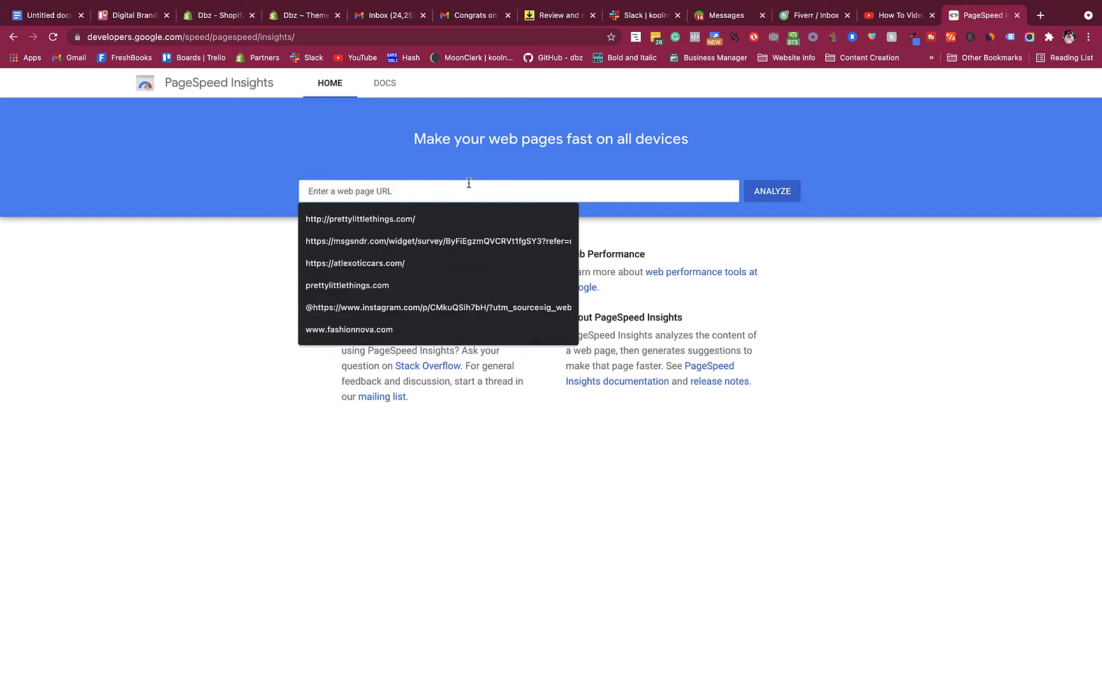
click(426, 222)
click(782, 195)
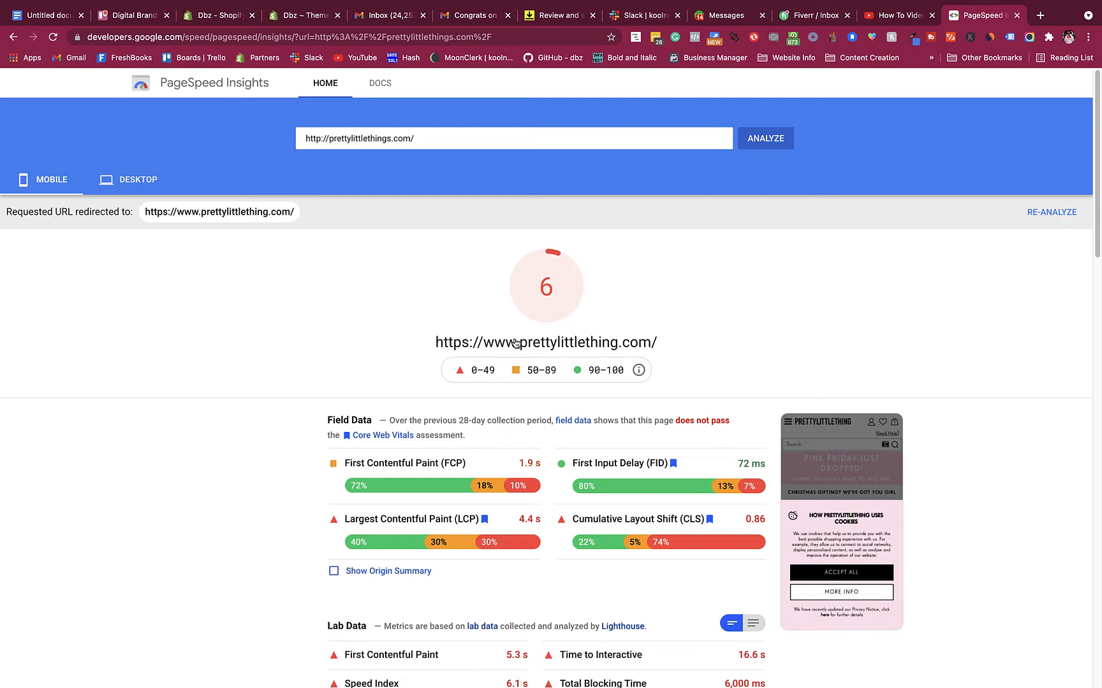
Search for "pretty little things" in a new tab and open the PrettyLittleThing USA website
click(1040, 14)
text(www.)
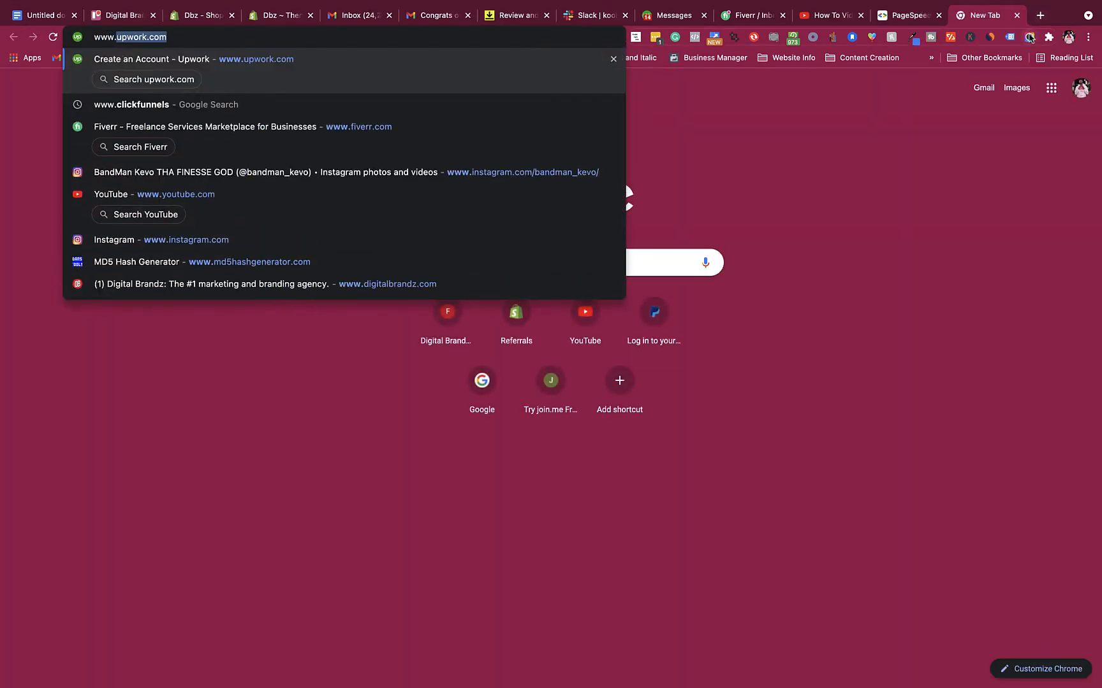
text(prety)
key(BackSpace)
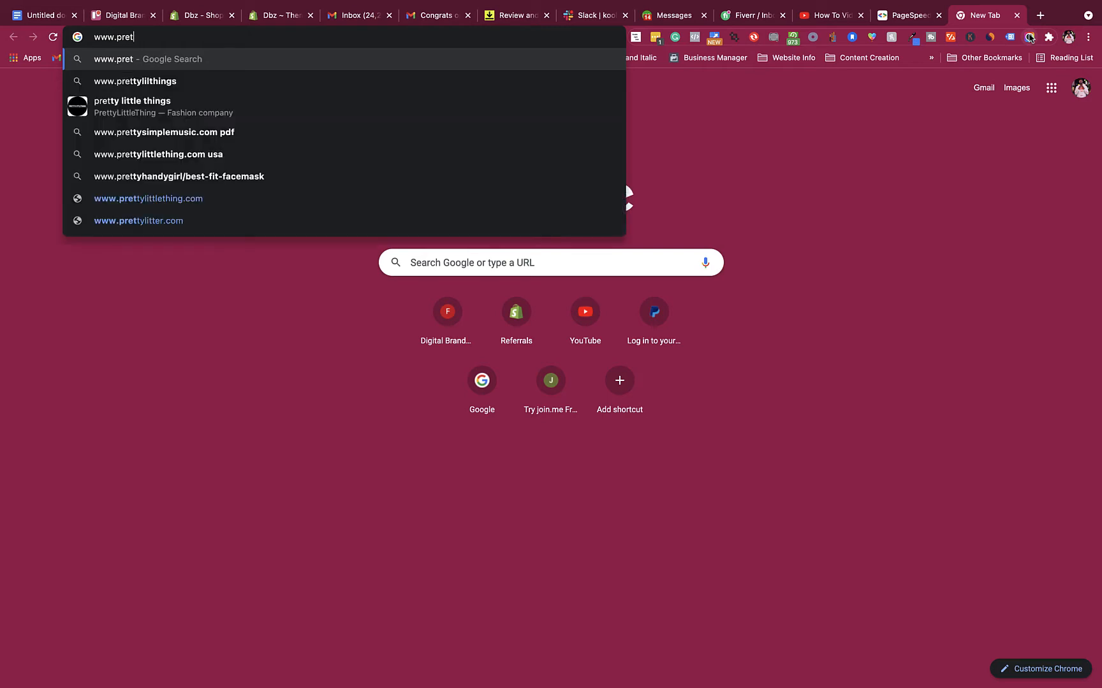
click(350, 113)
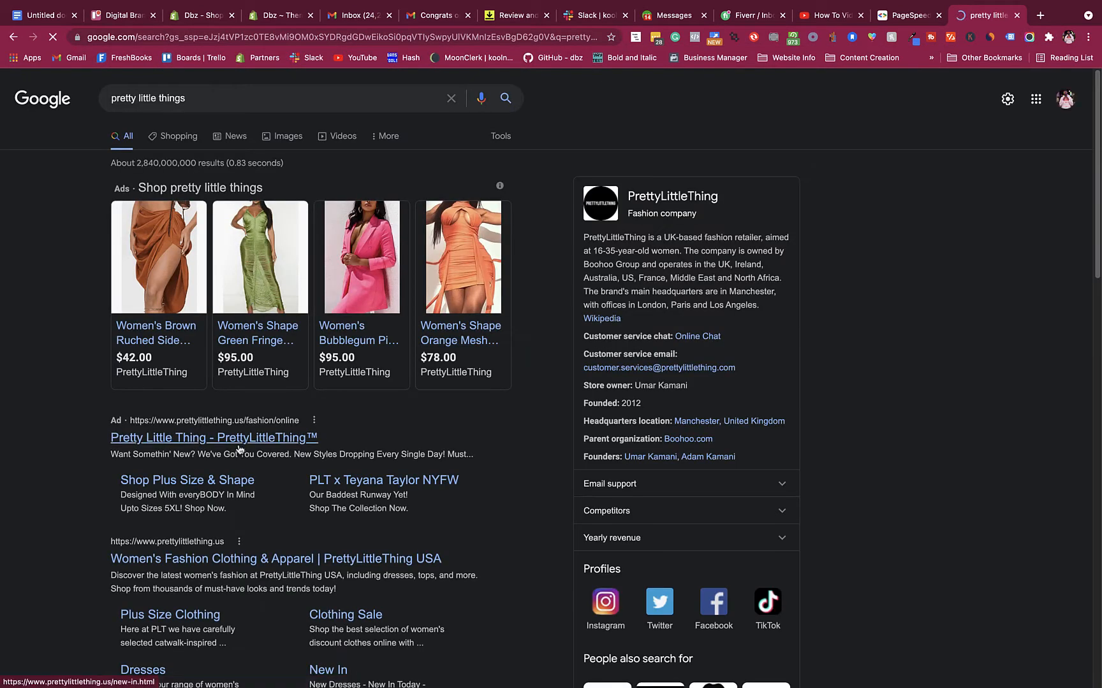
click(237, 563)
Look through the PrettyLittleThing home page and open the Tops category
scroll(446, 420, down, 6)
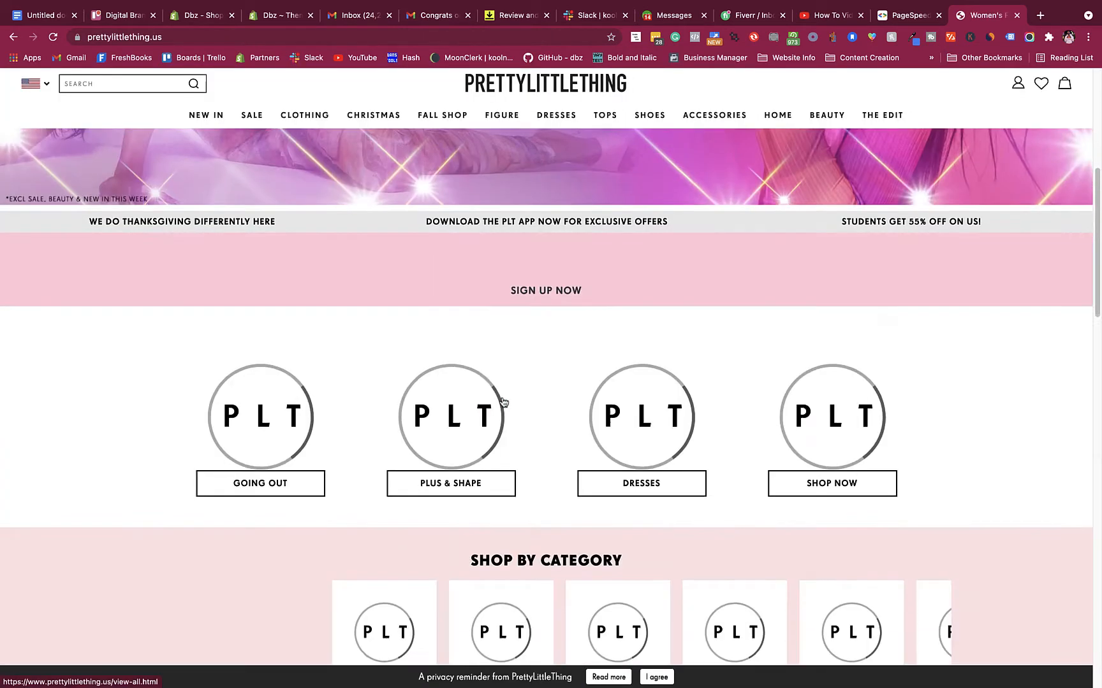
scroll(452, 437, down, 7)
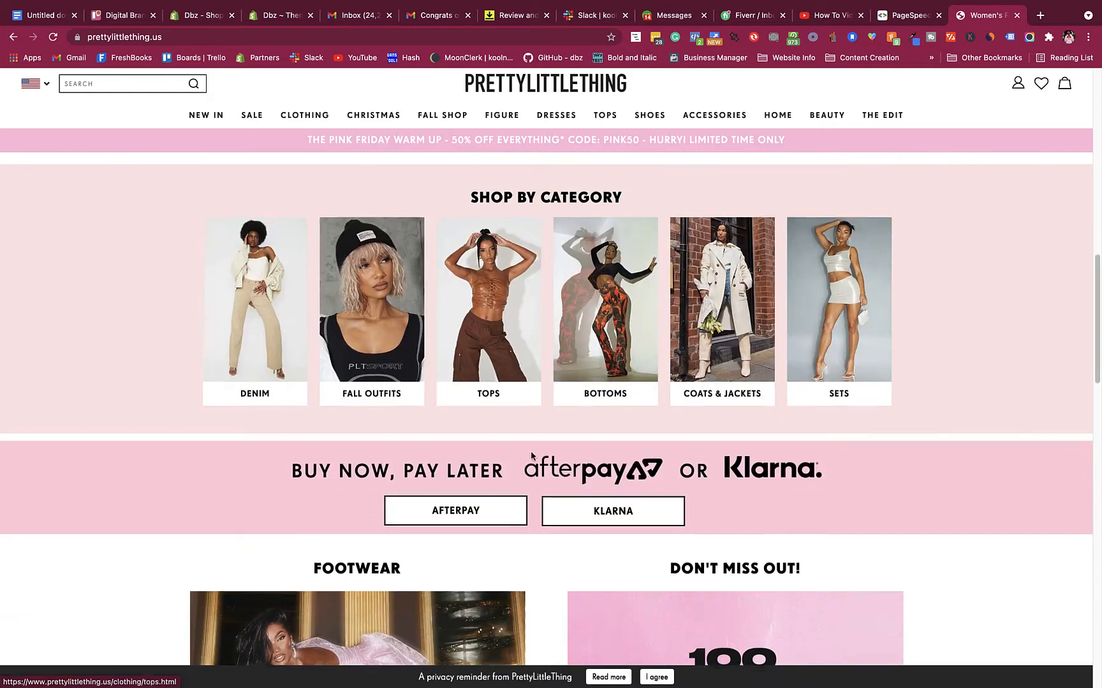
scroll(478, 382, down, 3)
scroll(478, 344, up, 5)
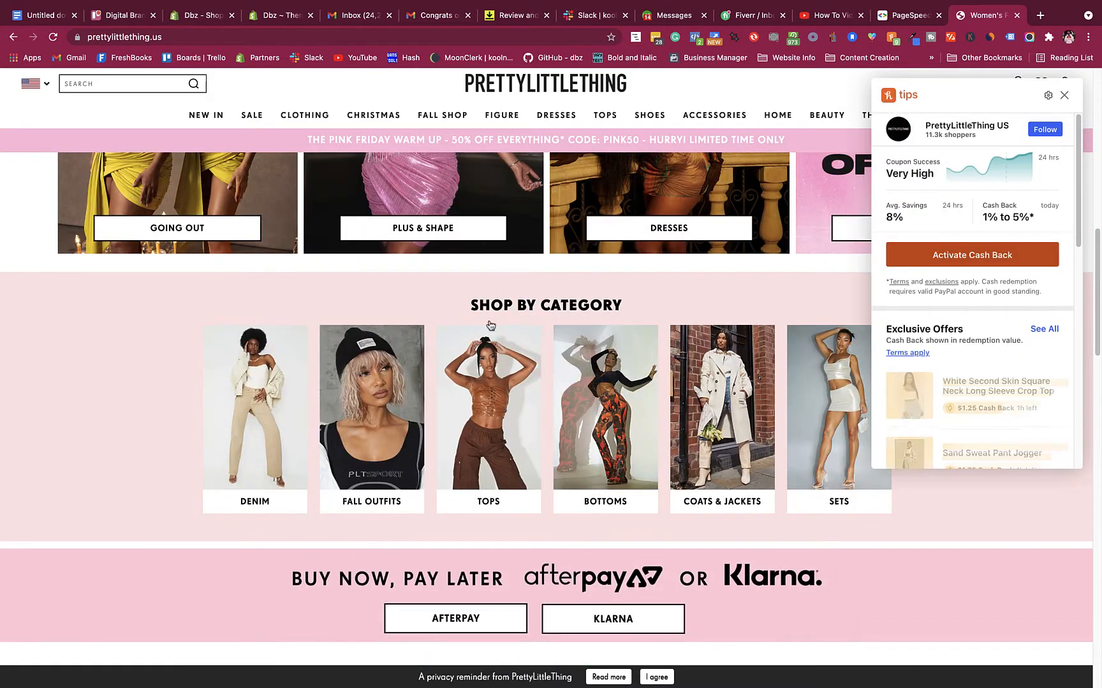
click(481, 369)
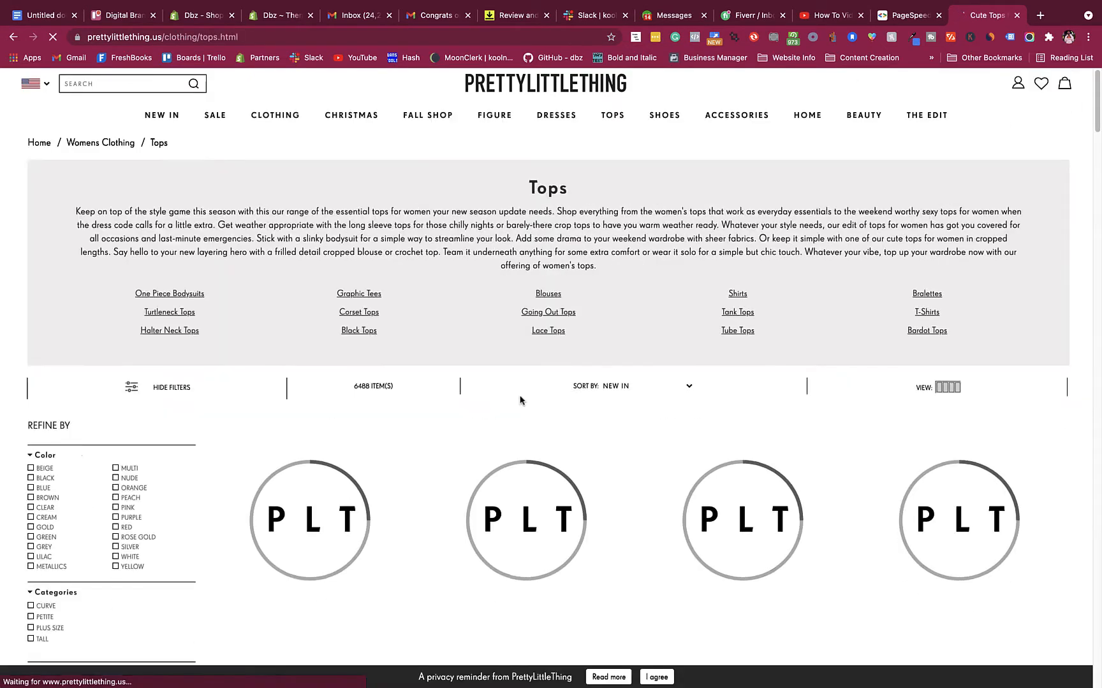
Open the product page of the Basic Stone Crew Neck Long Sleeve Bodysuit from the Tops listing
scroll(507, 419, down, 4)
scroll(506, 419, down, 8)
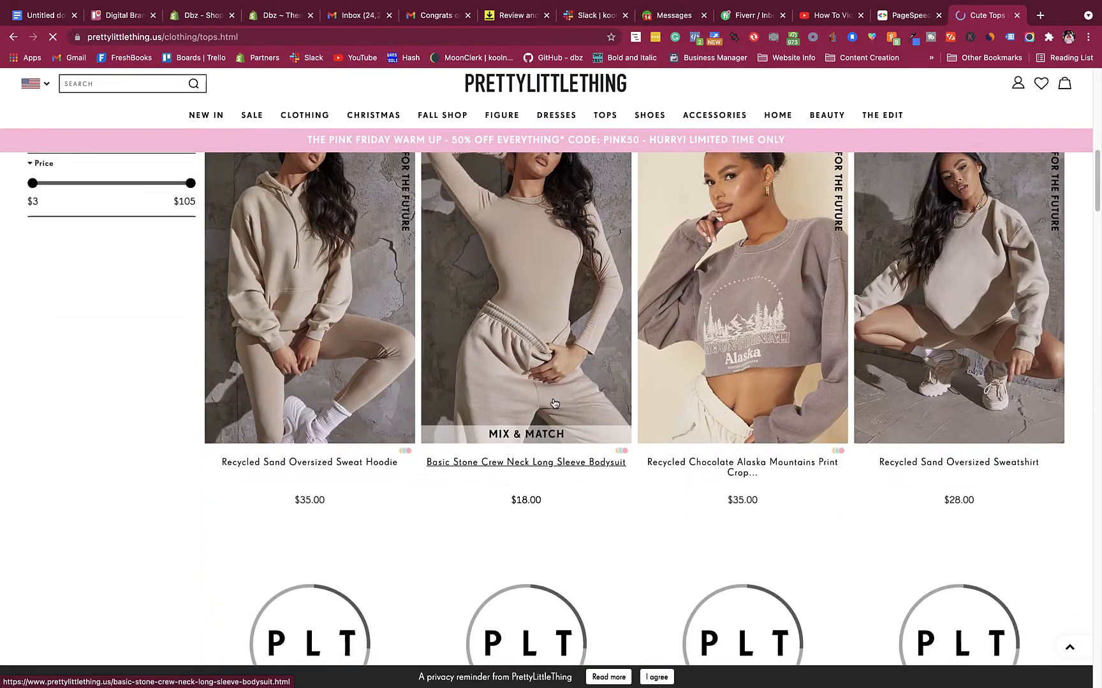
click(506, 420)
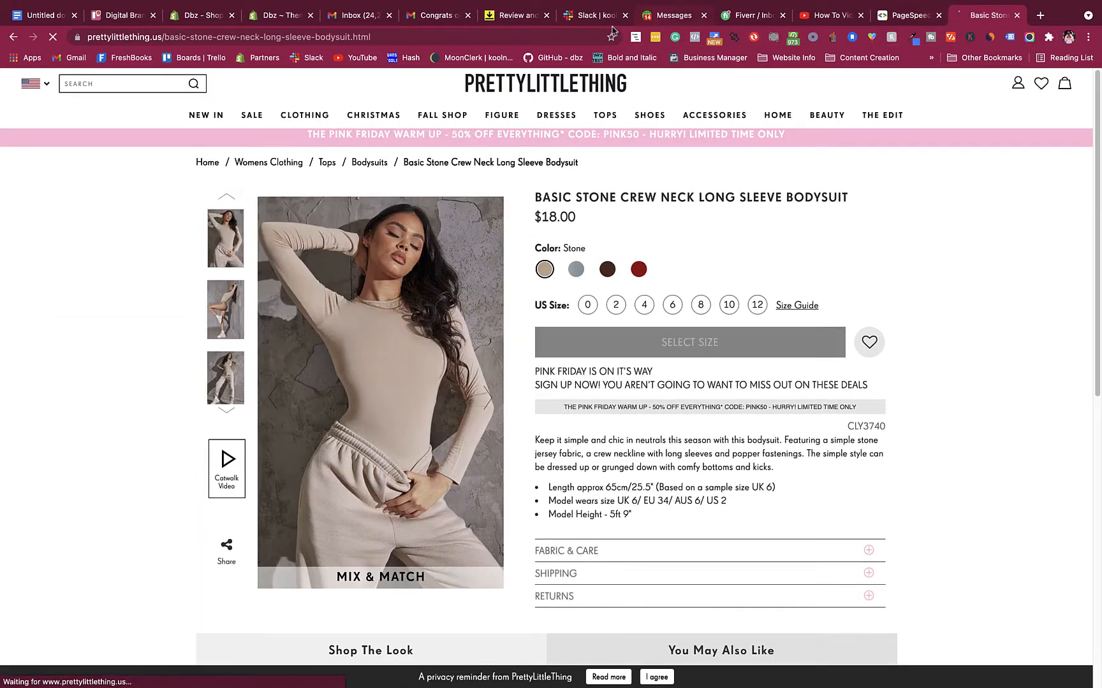
Return to the Dbz store's Themes page in Shopify and preview the live theme Koolestnerdever
click(260, 20)
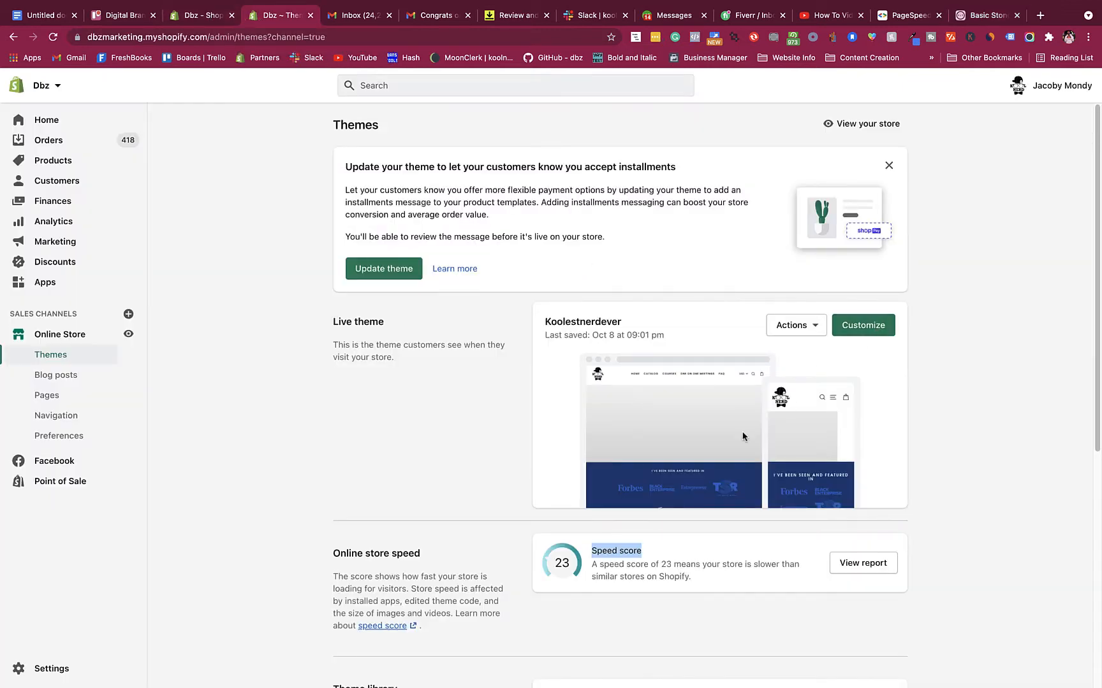
click(658, 582)
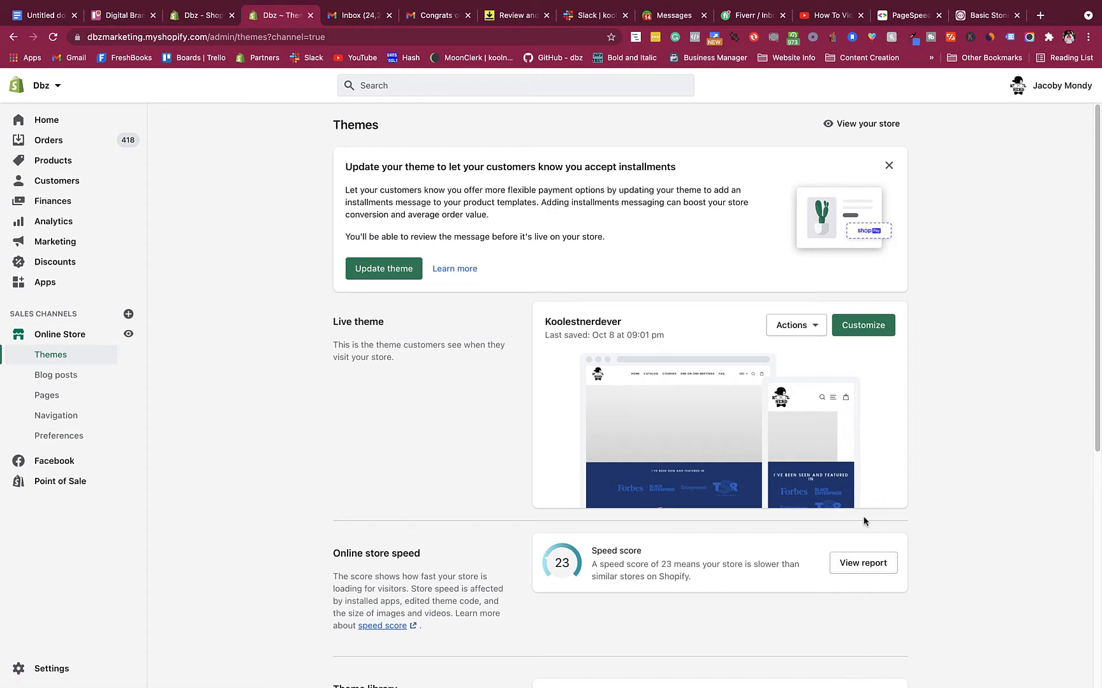
click(813, 325)
click(778, 353)
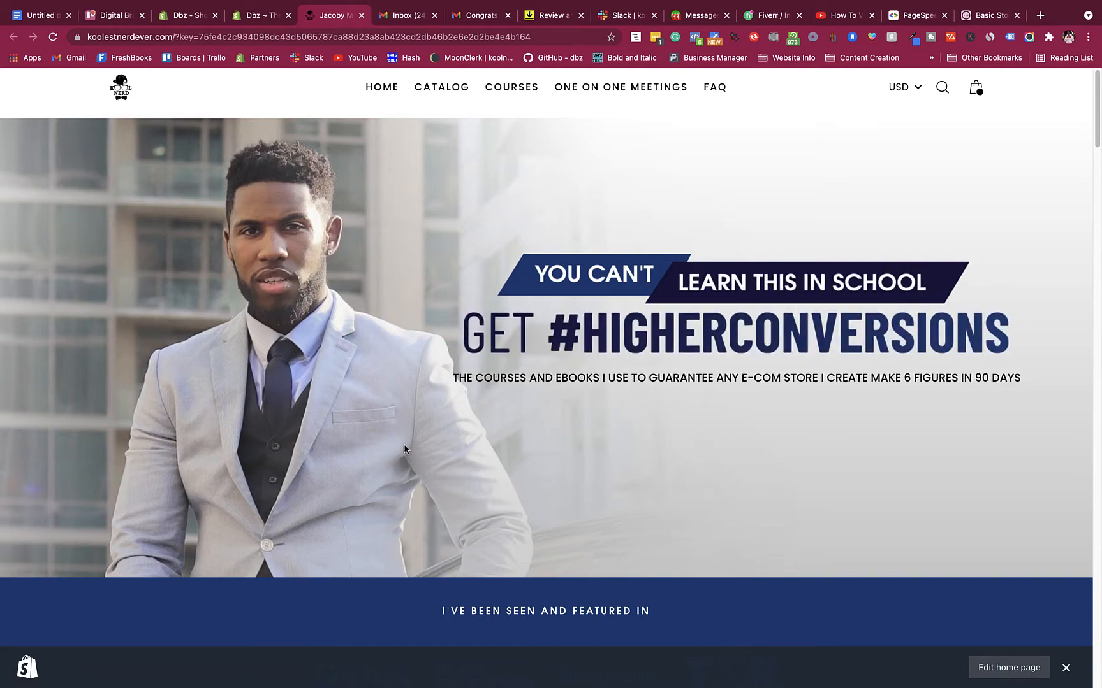
Look through the previewed store home page, from the video and course sections to the founder's introduction
scroll(405, 450, down, 15)
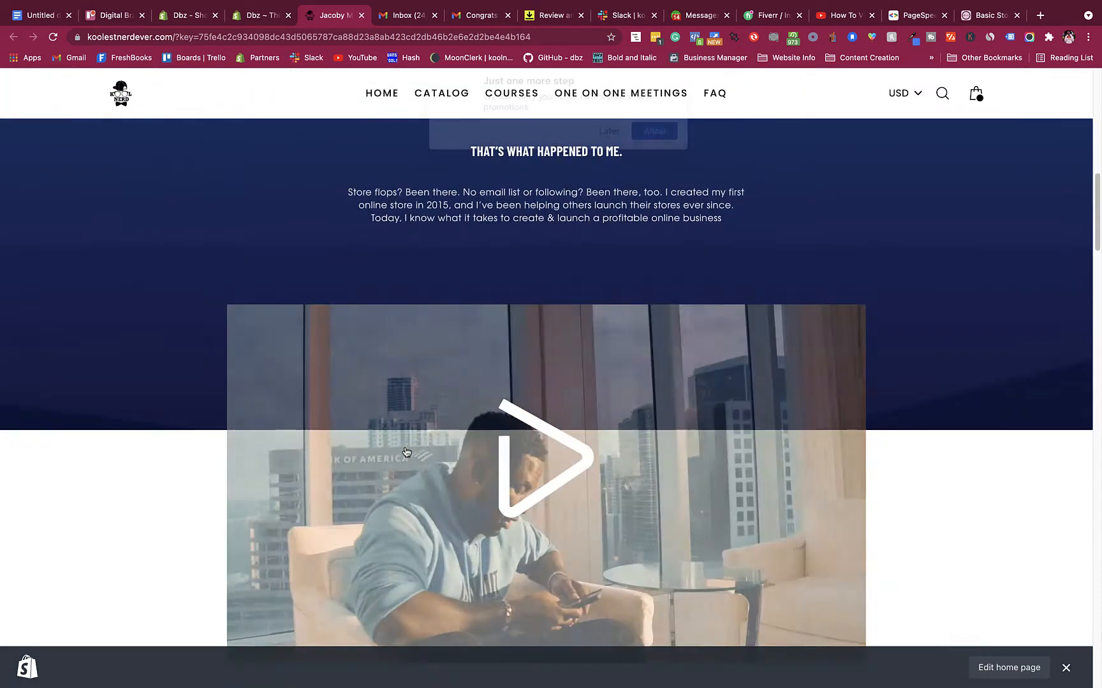
scroll(405, 452, down, 3)
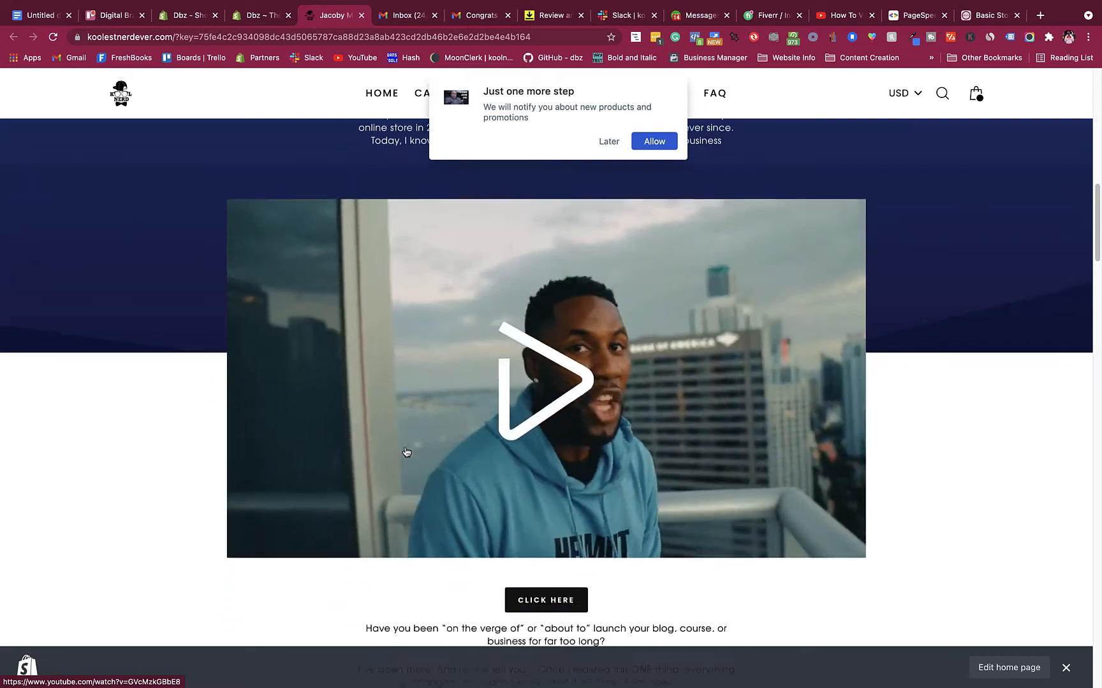
scroll(406, 452, down, 8)
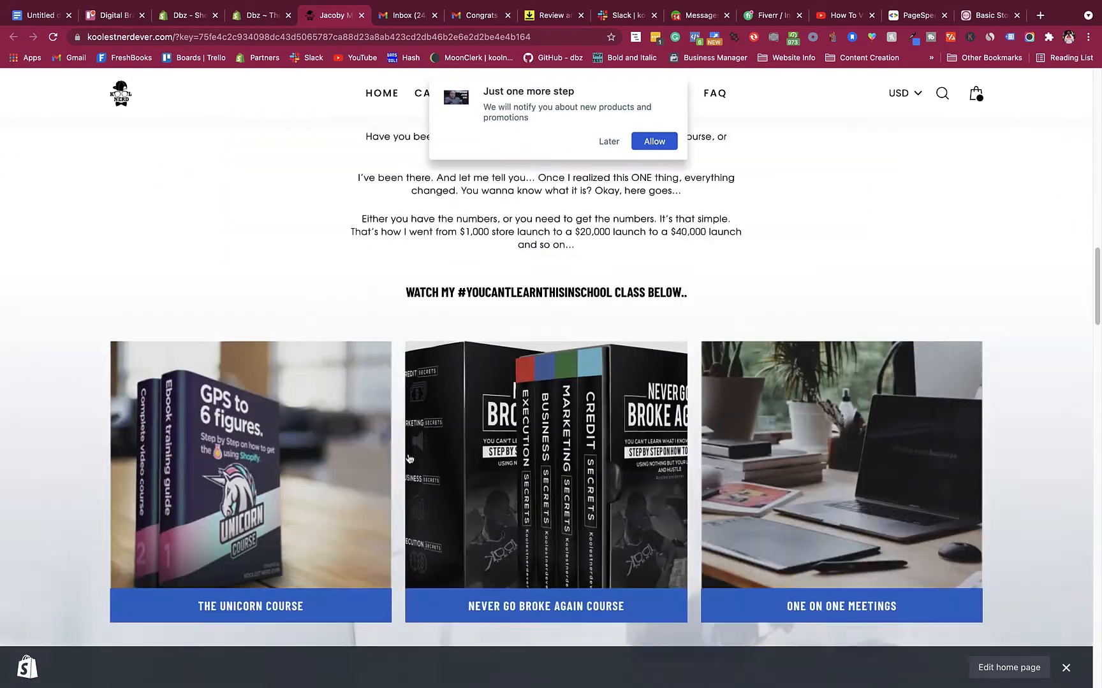
scroll(409, 458, down, 2)
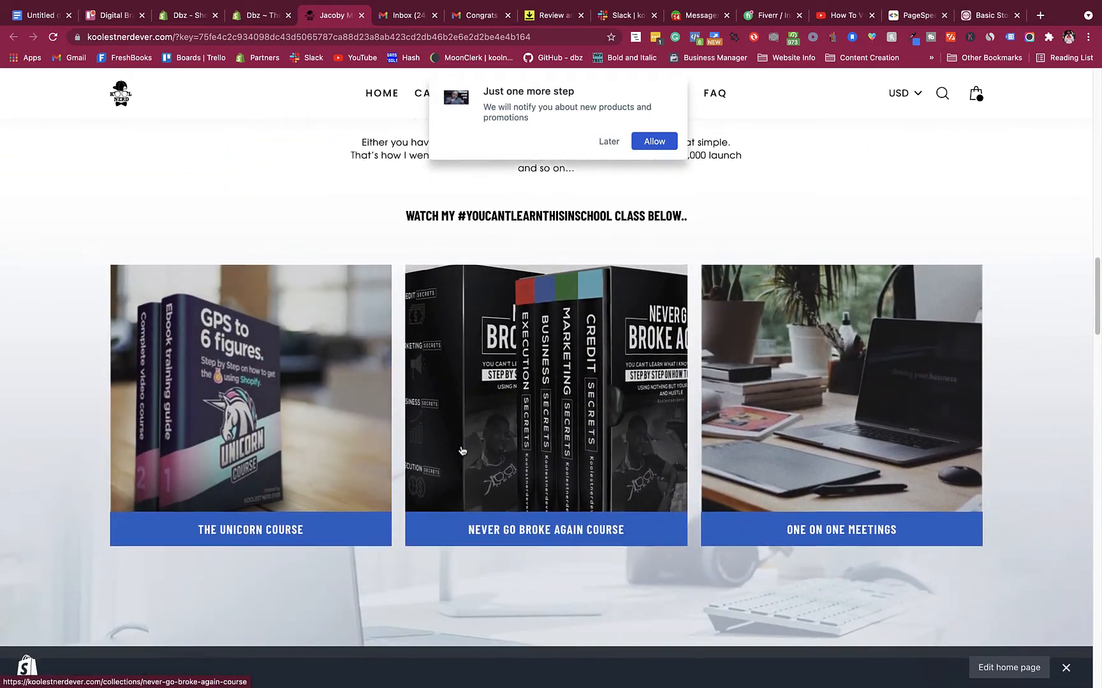
scroll(462, 450, down, 12)
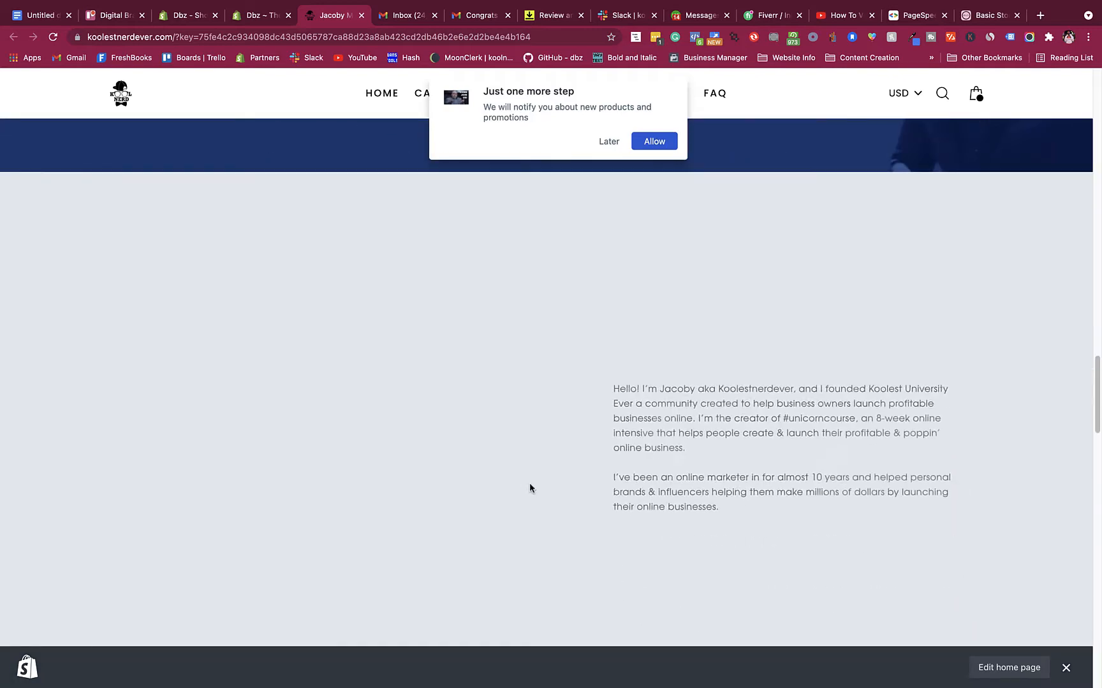
scroll(529, 483, down, 2)
scroll(529, 477, down, 4)
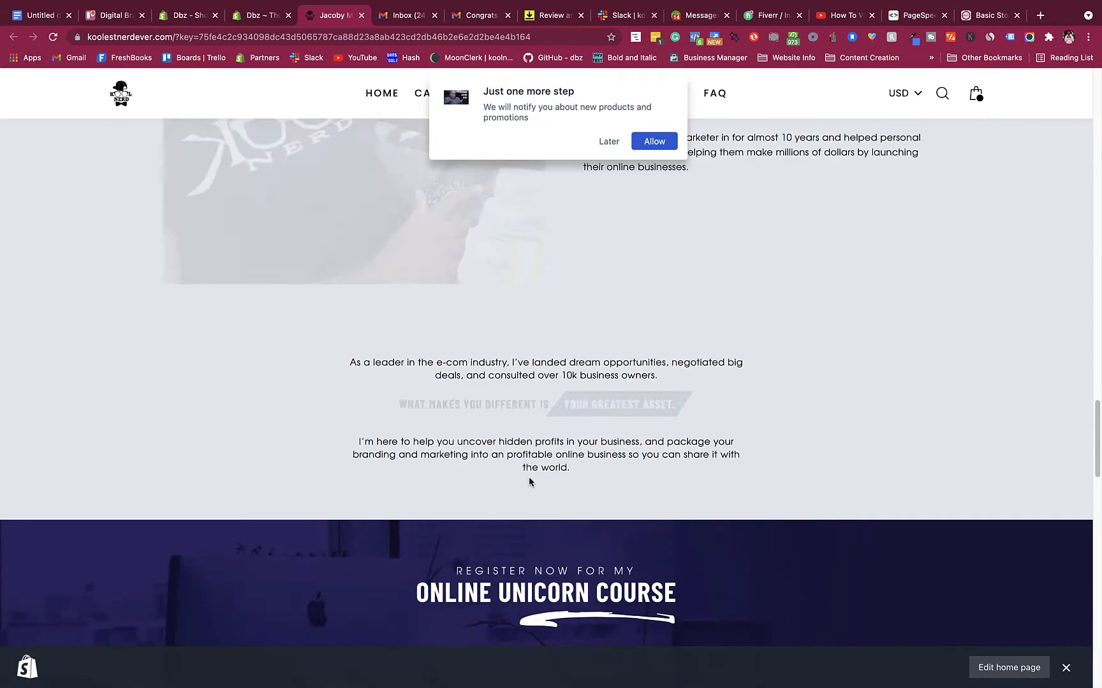
Look over the closing statement and Online Unicorn Course section of the previewed home page, and return to its opening banner
scroll(529, 477, up, 4)
scroll(529, 475, down, 4)
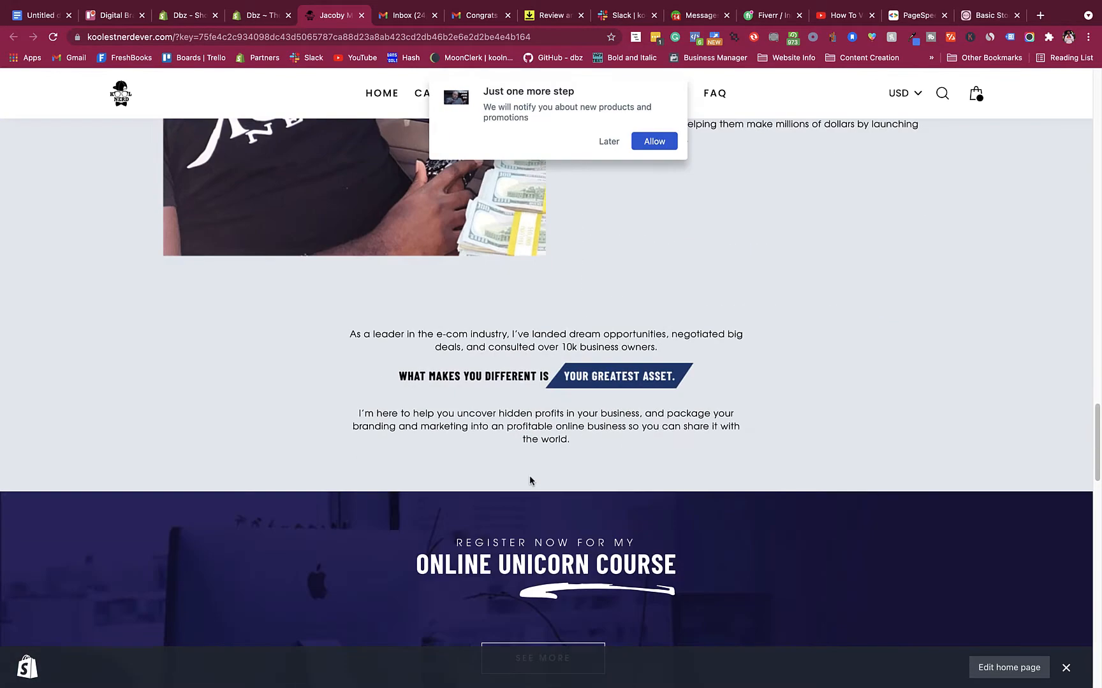
scroll(529, 477, down, 5)
scroll(529, 477, up, 20)
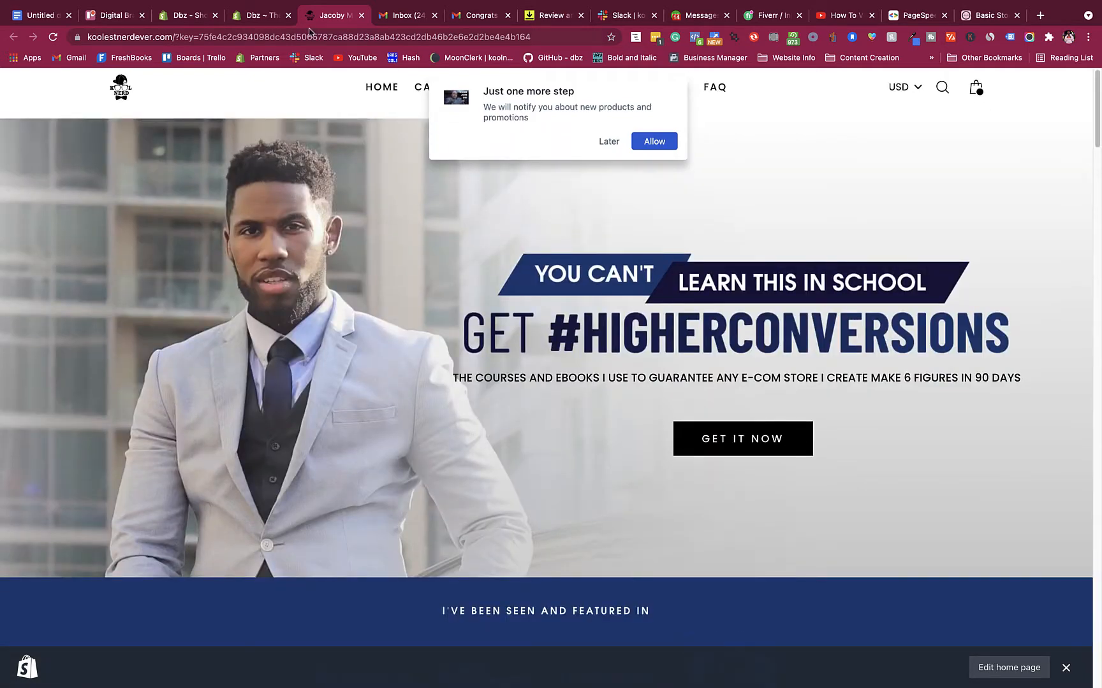
Open the live Koolestnerdever theme for customizing and postpone the notification prompts both there and in the store preview
click(252, 16)
click(855, 357)
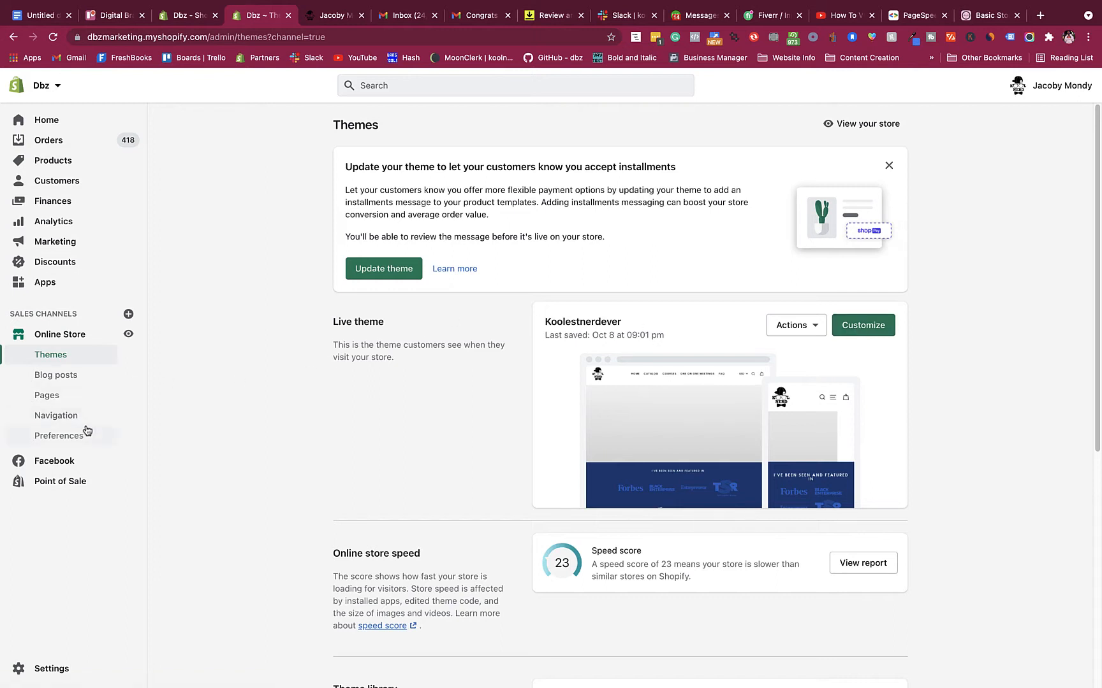
click(856, 325)
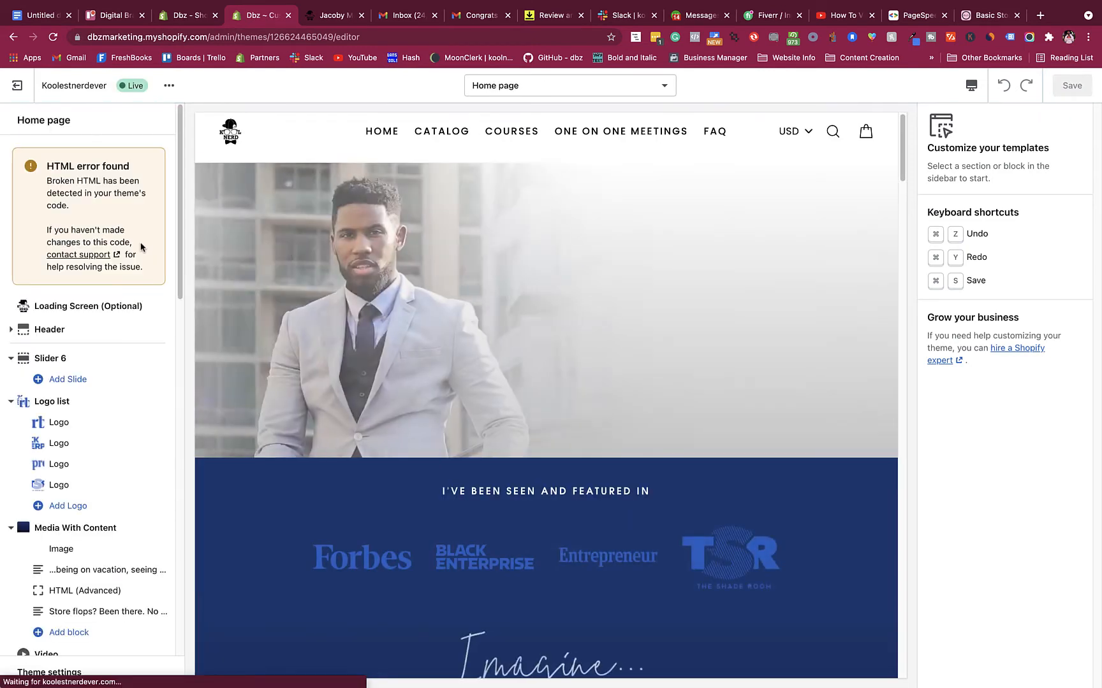
scroll(130, 327, down, 1)
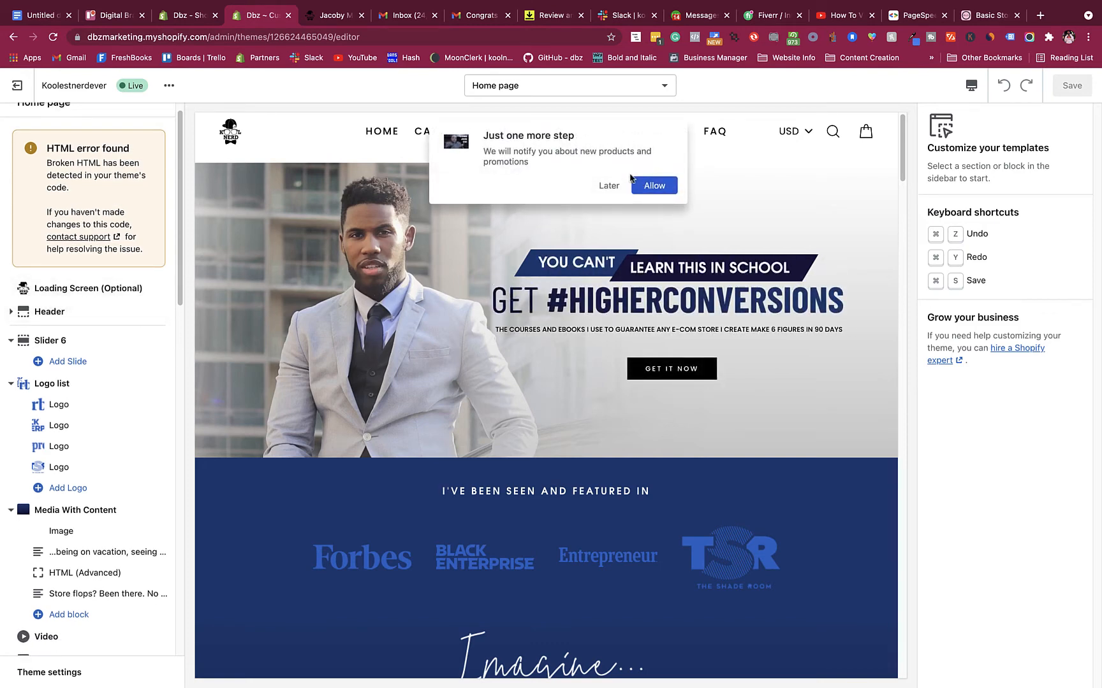
click(609, 185)
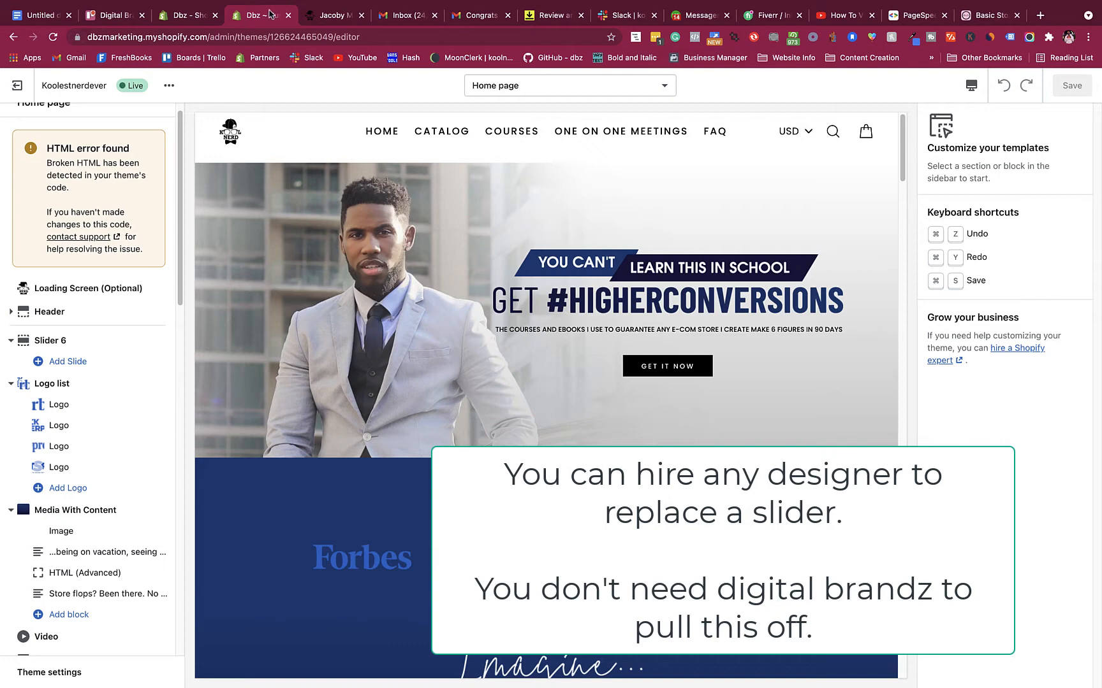
click(326, 18)
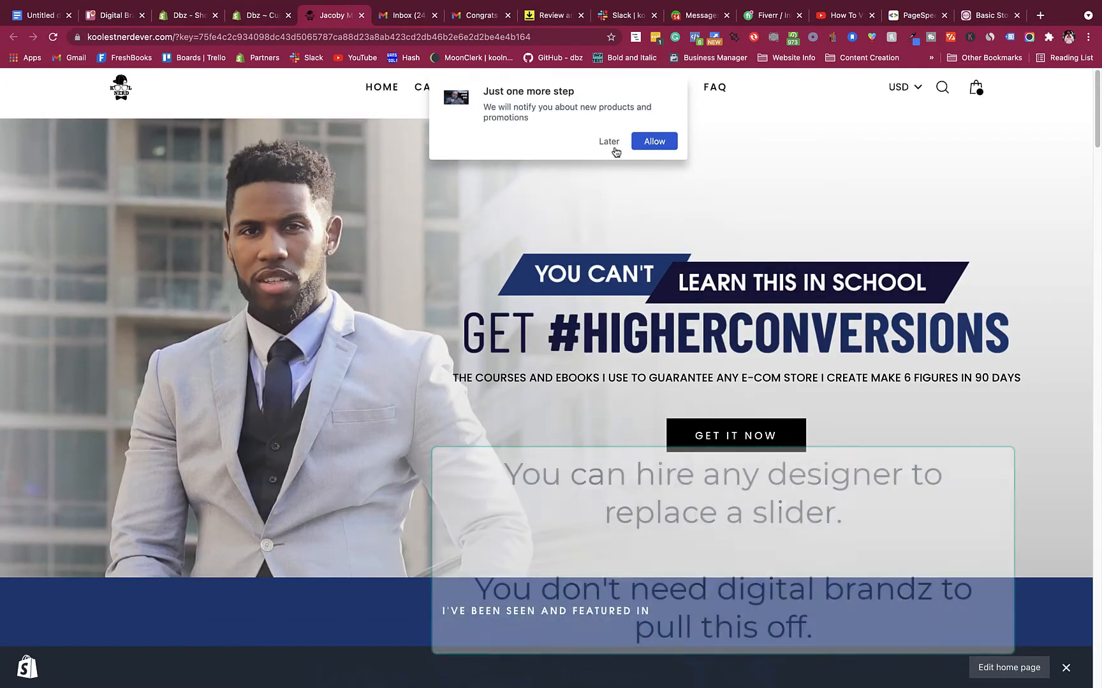
click(609, 142)
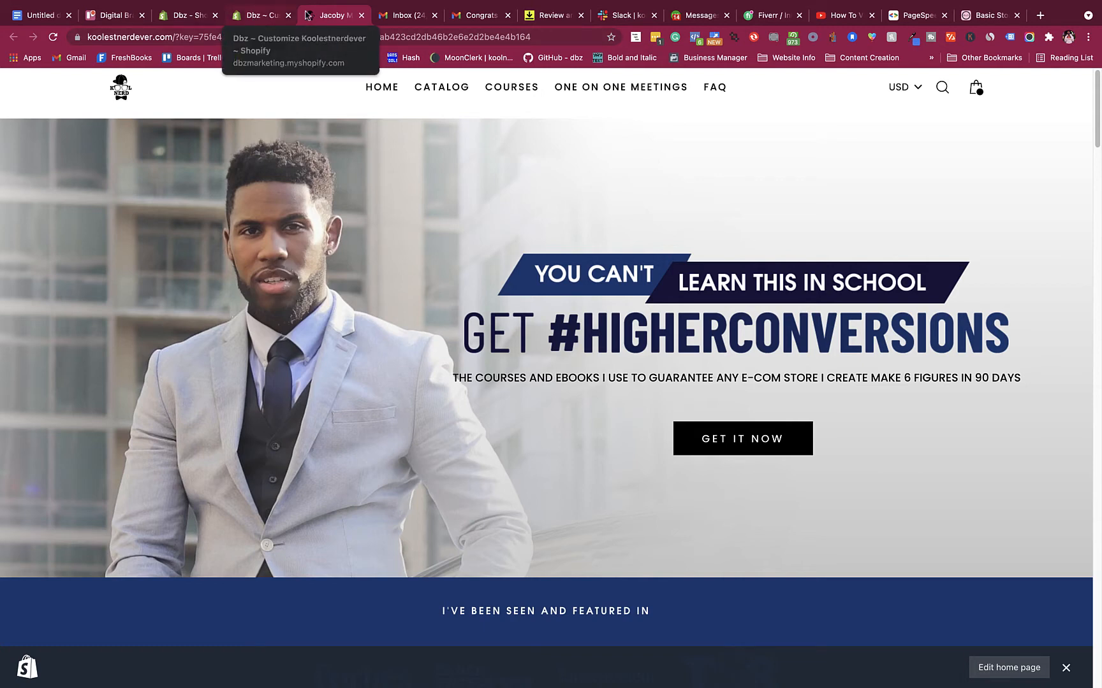
click(1037, 19)
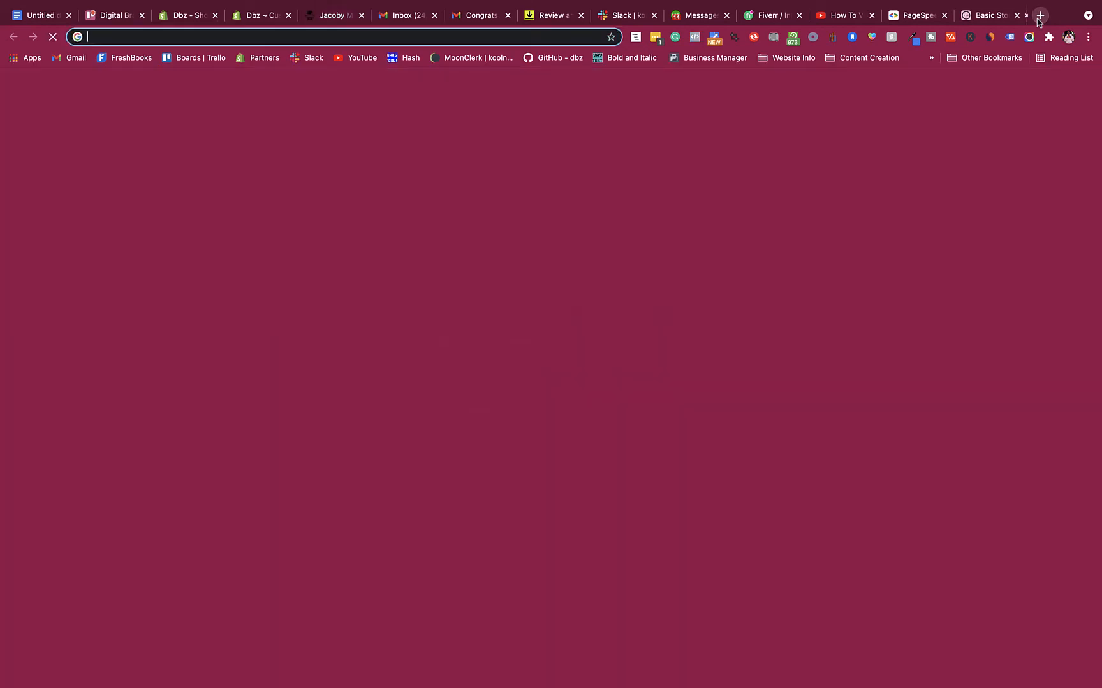
text(www.dame)
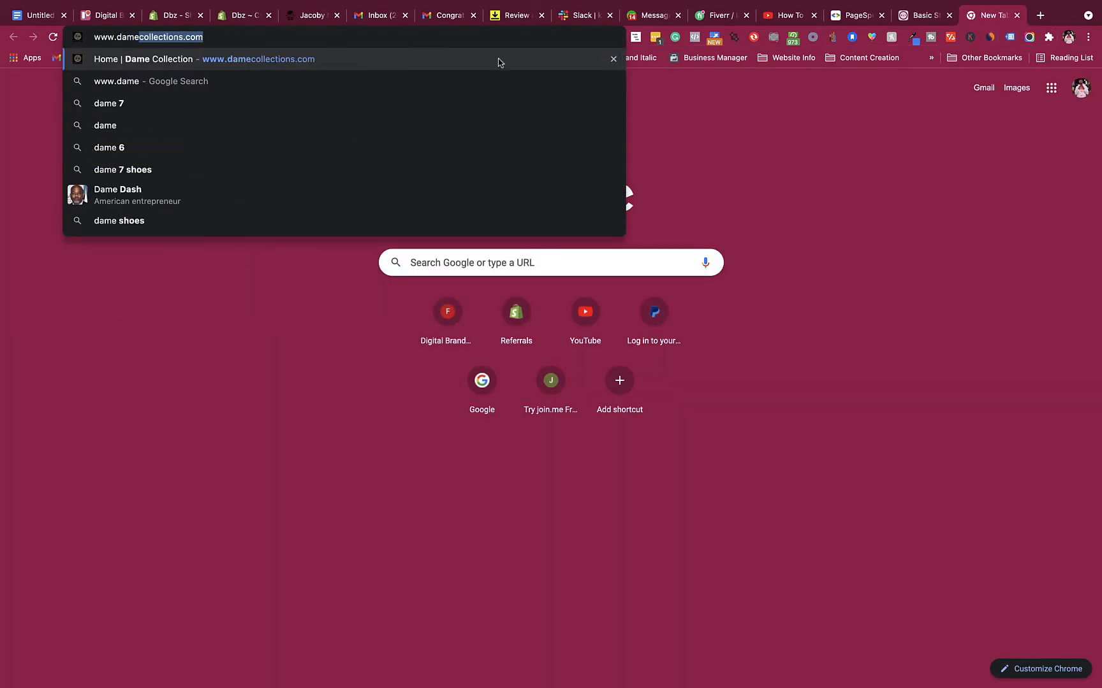
click(500, 60)
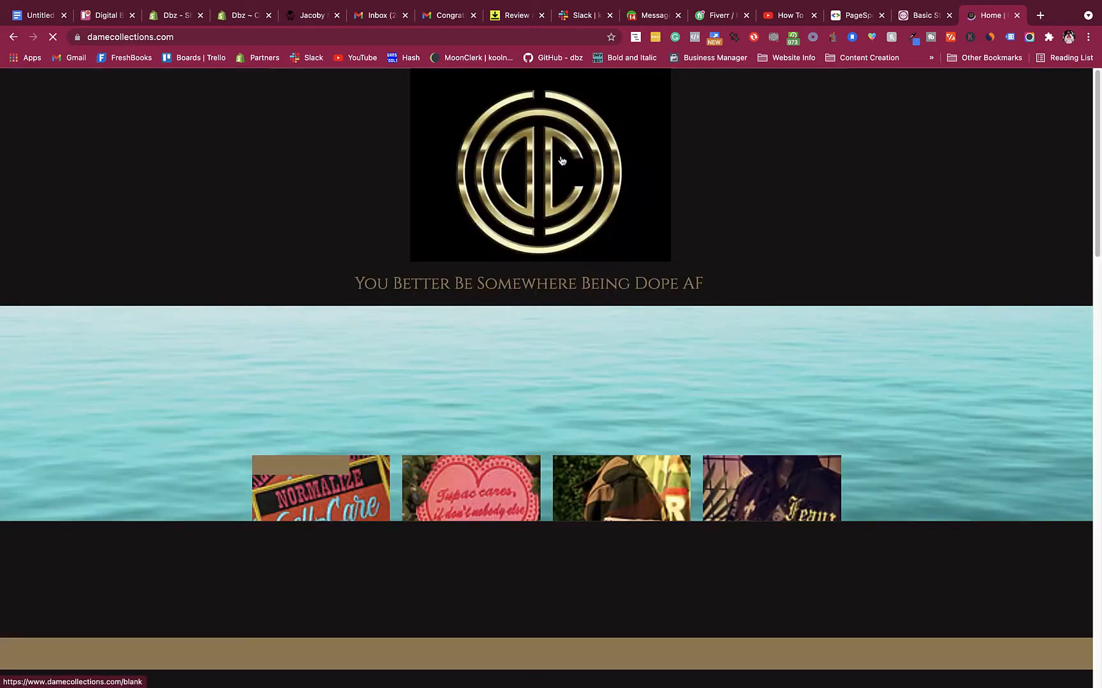
Look through the Dame Collections home page, examining the product grid, the tagline and the space around them
scroll(609, 268, down, 10)
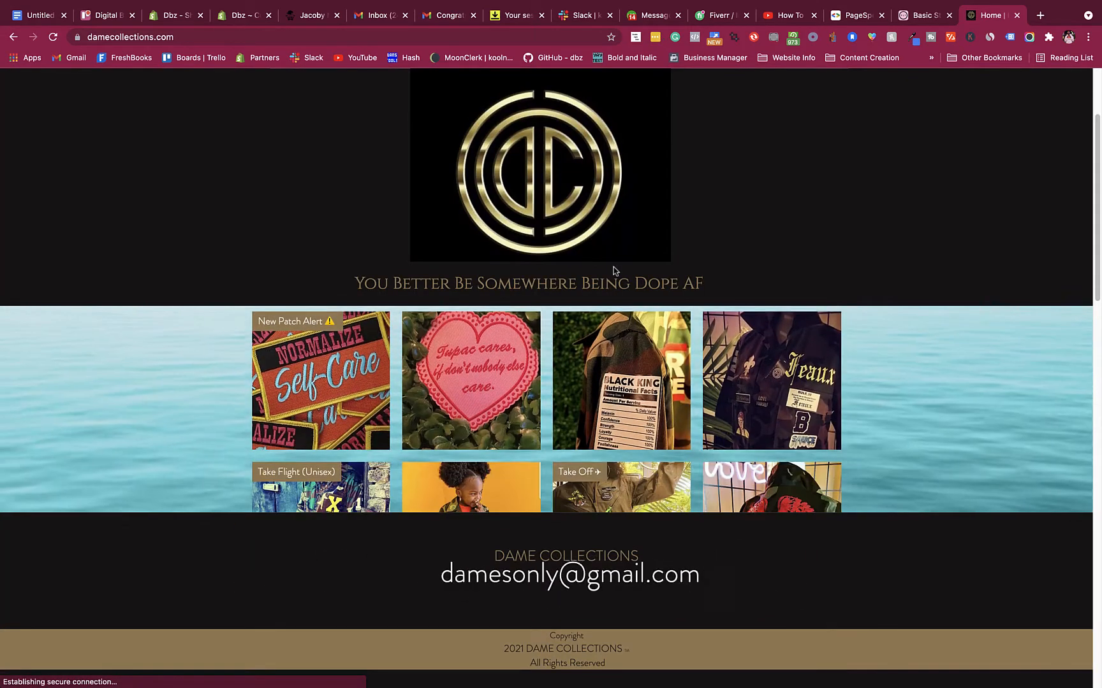
scroll(623, 325, down, 5)
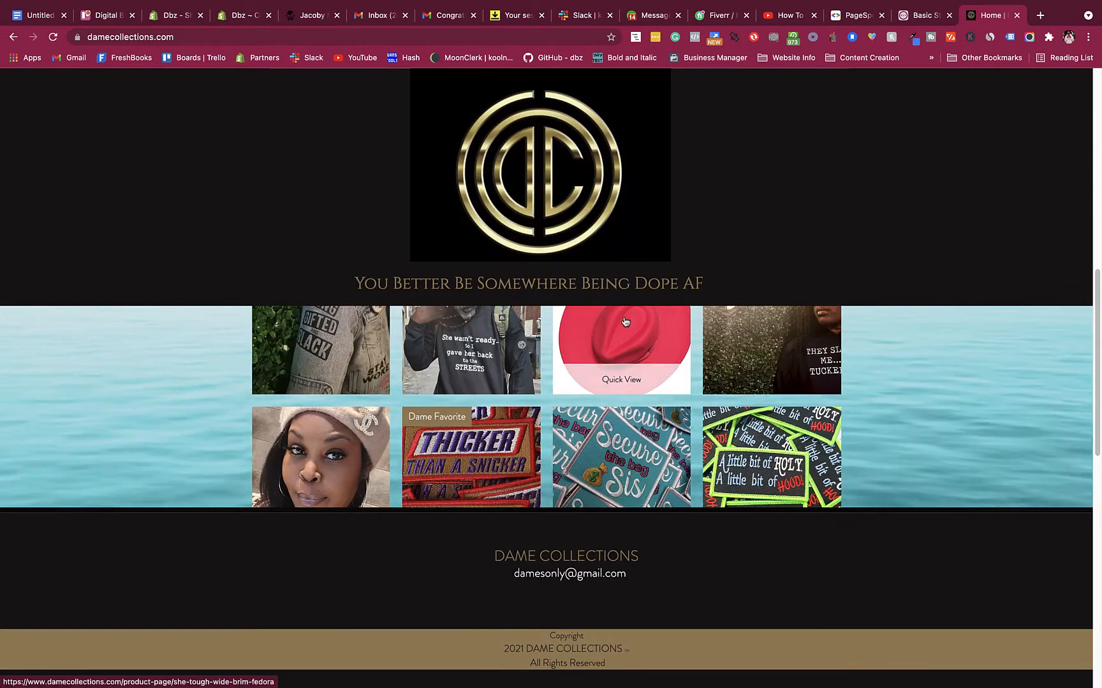
scroll(573, 374, up, 8)
scroll(628, 364, down, 10)
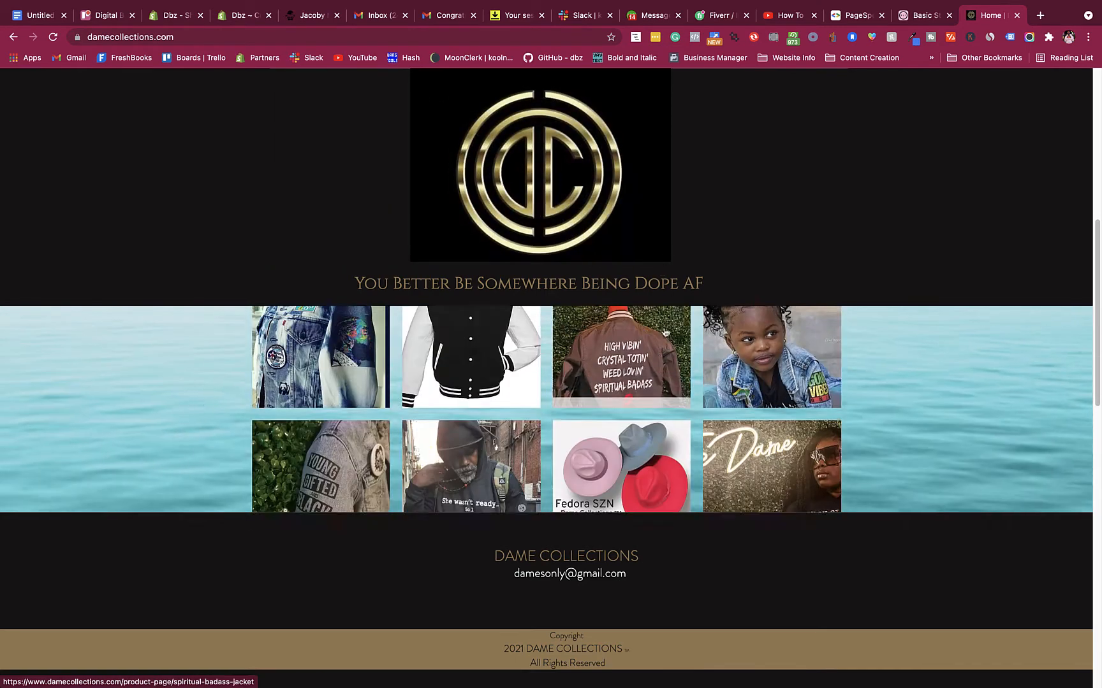
scroll(628, 364, up, 20)
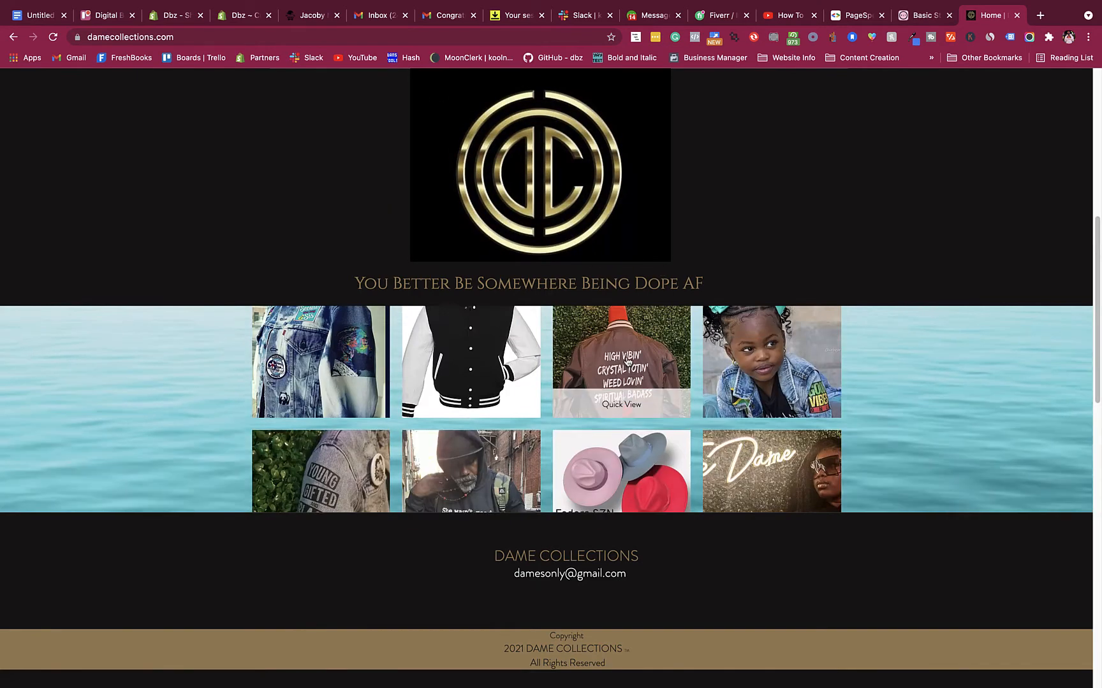
drag(450, 284, 568, 282)
click(702, 292)
scroll(706, 357, down, 3)
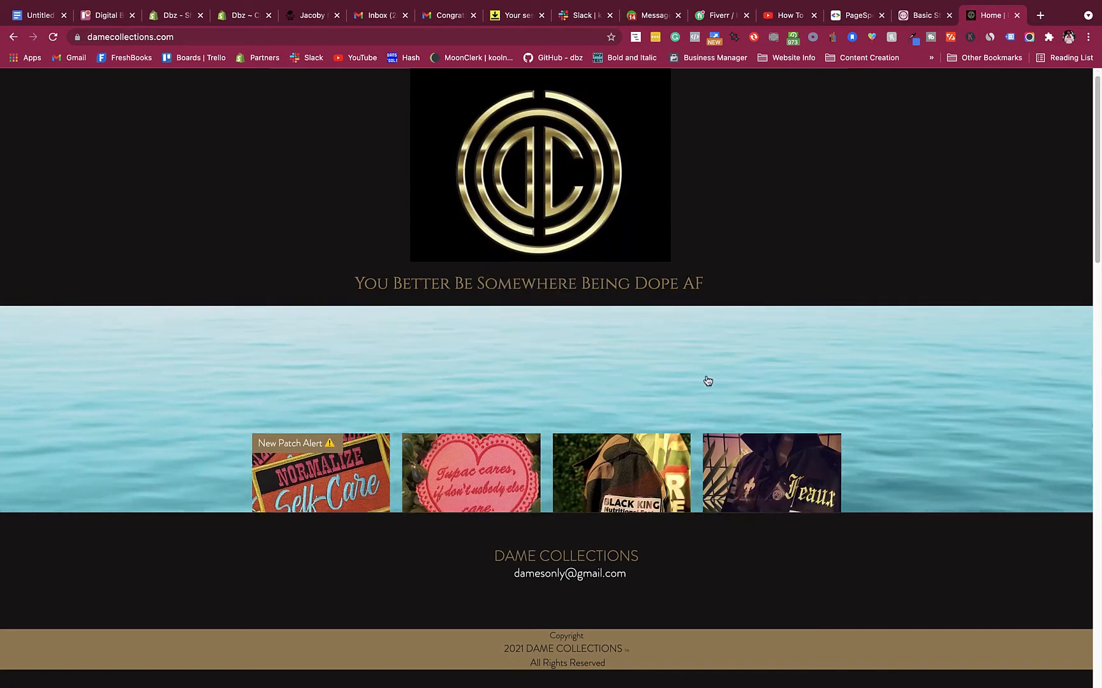
Return to the Koolestnerdever theme customizer, expand the Header section's blocks, and open the Loading Screen (Optional) settings
click(317, 17)
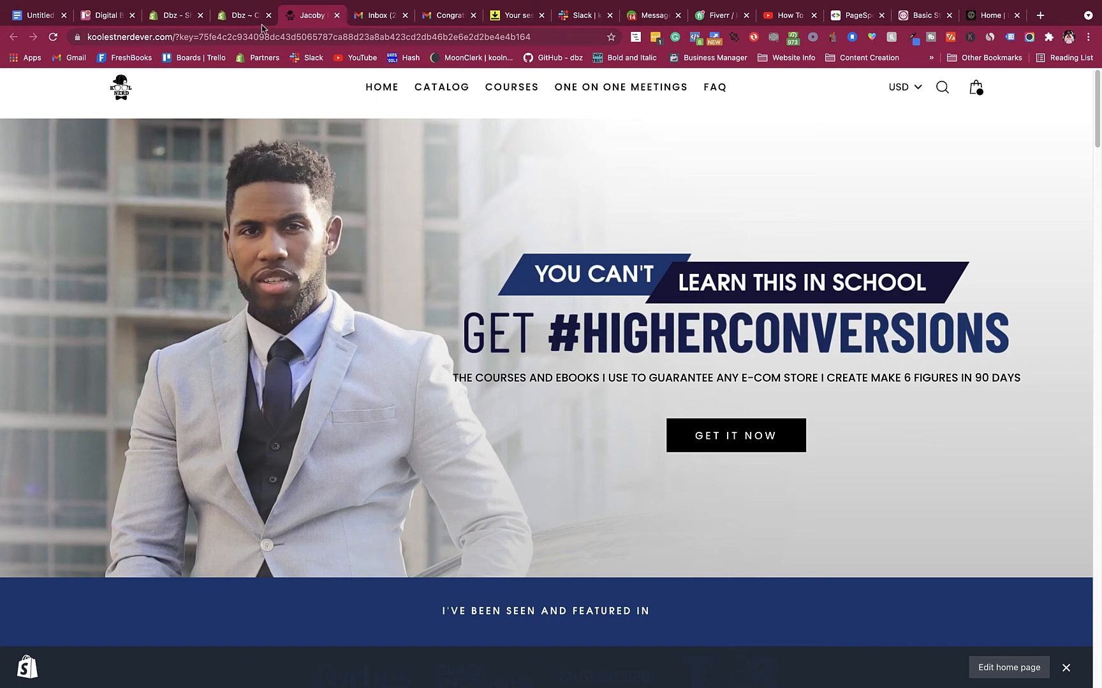
click(227, 17)
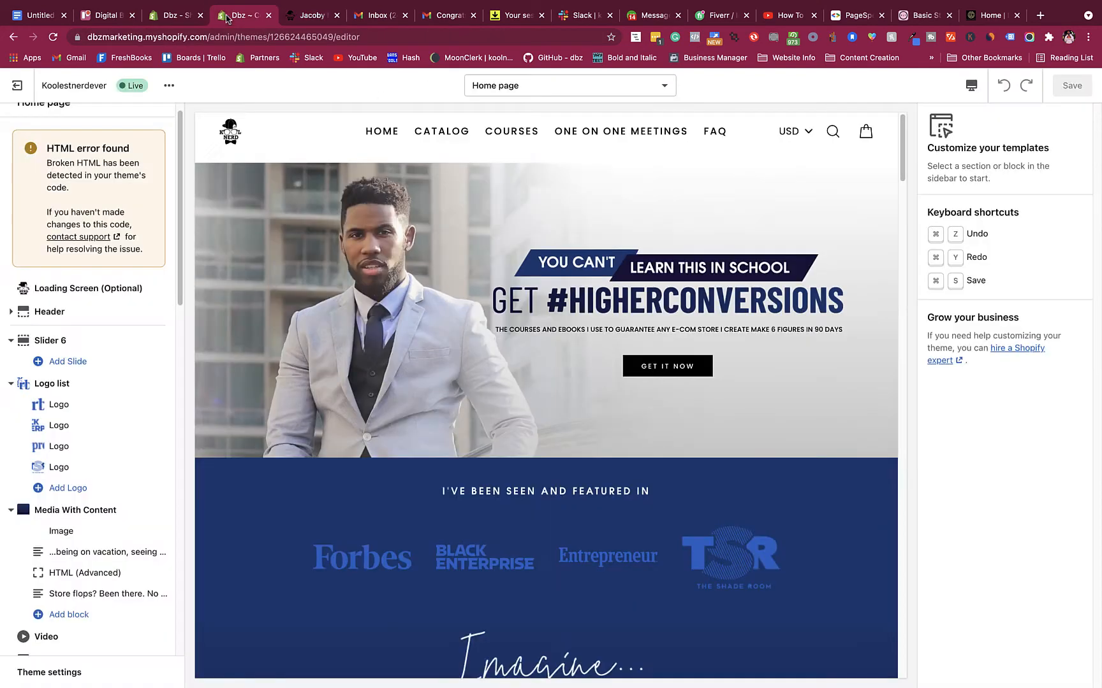
click(75, 314)
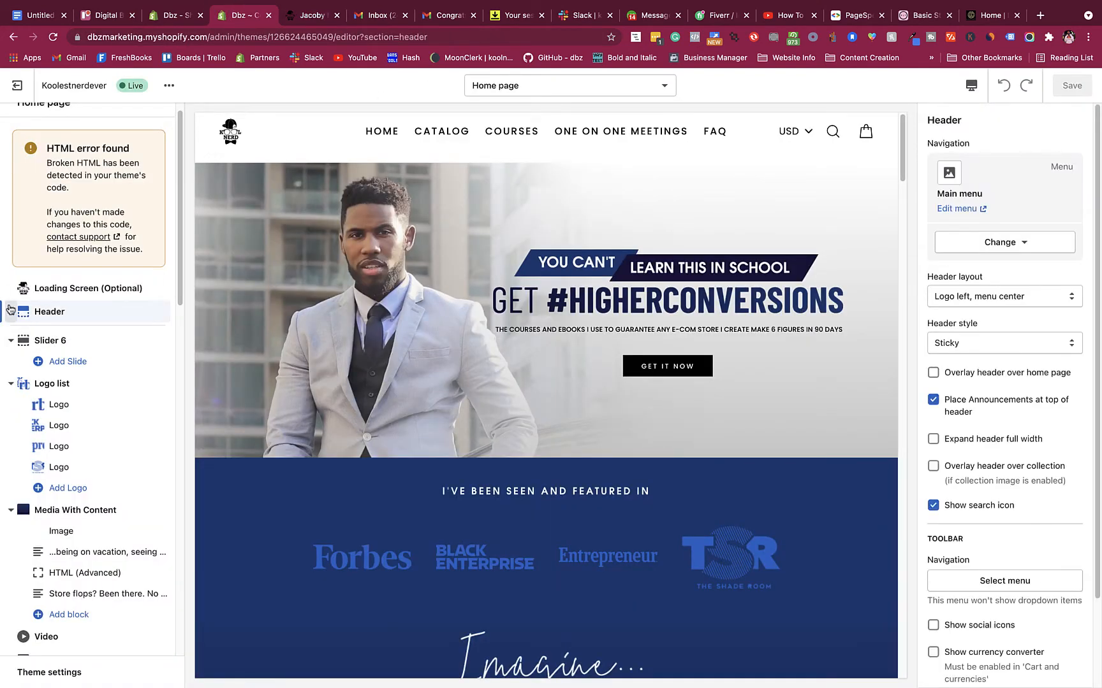
click(11, 312)
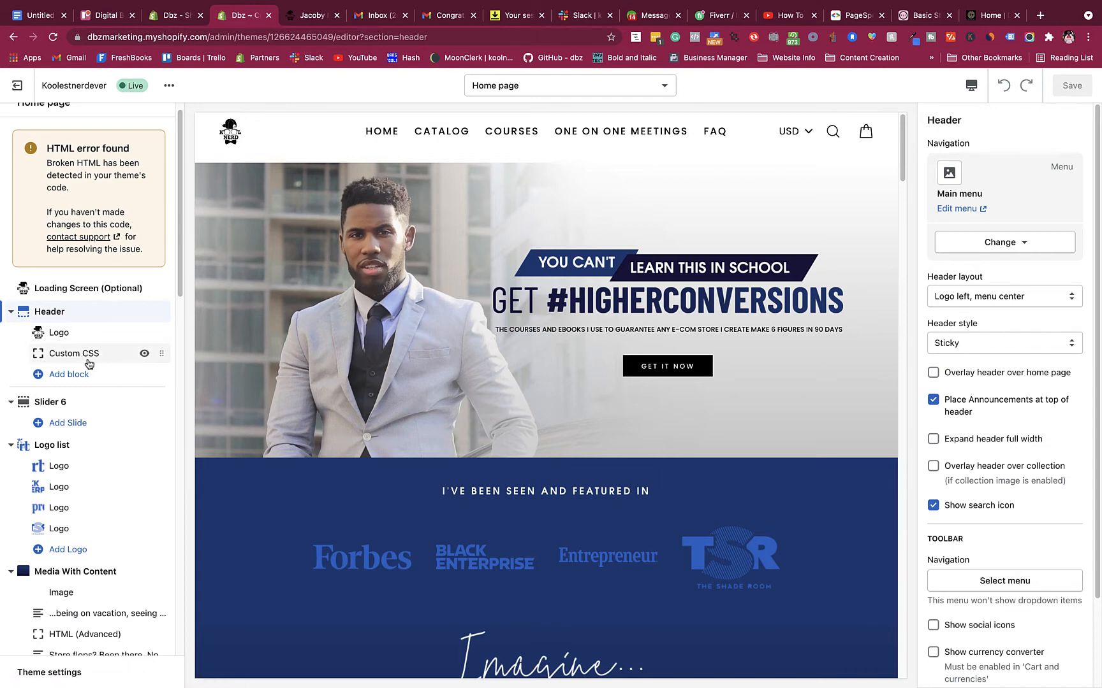
click(49, 288)
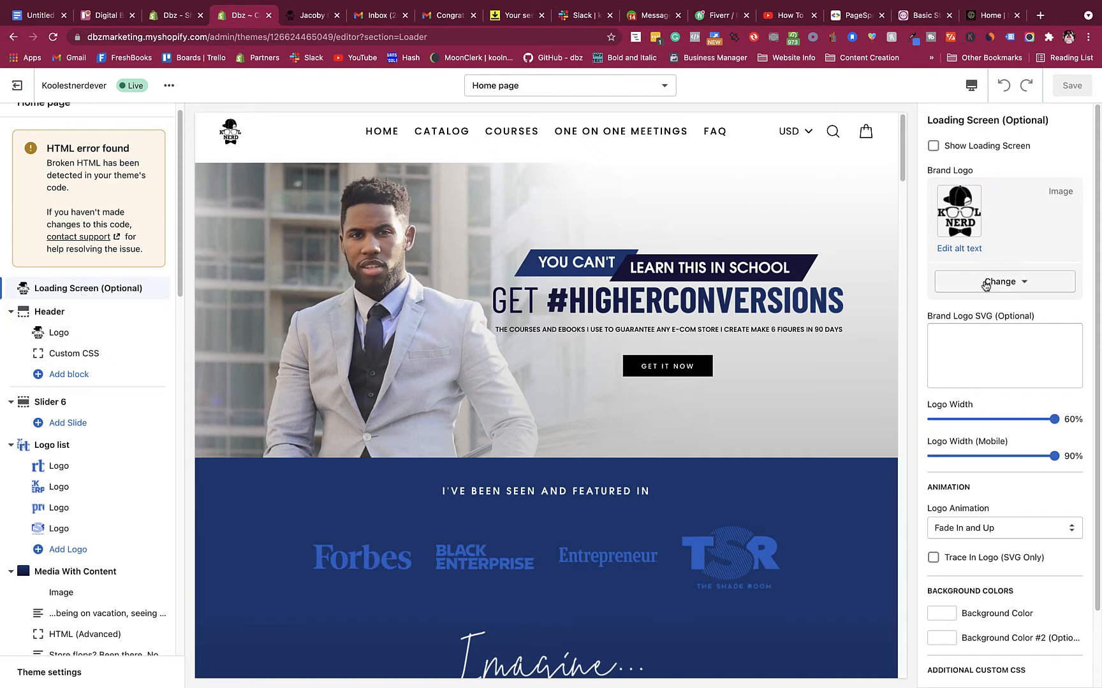
Turn the loading screen on to preview it, turn it off again, and look over its remaining settings
click(936, 148)
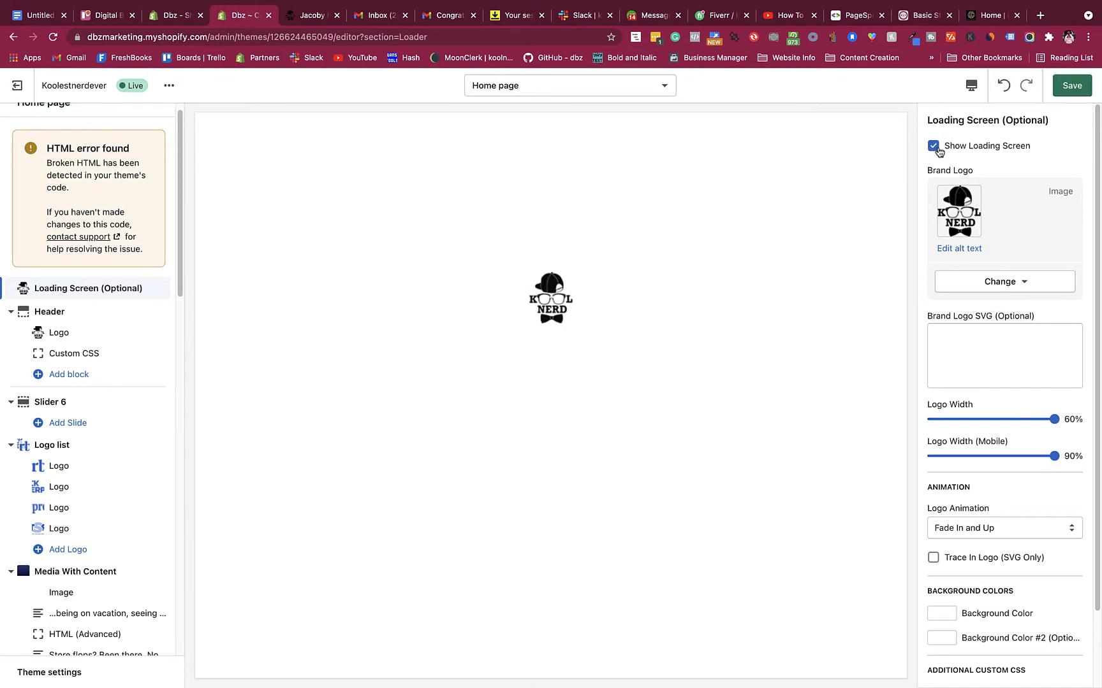
click(935, 147)
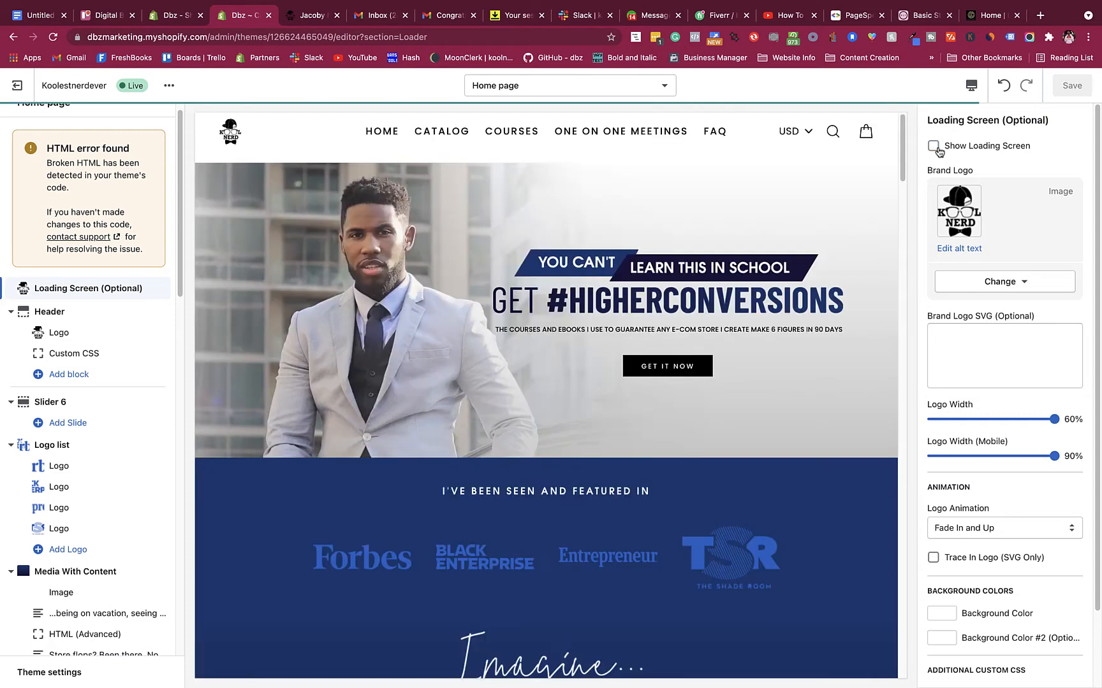
scroll(980, 295, down, 2)
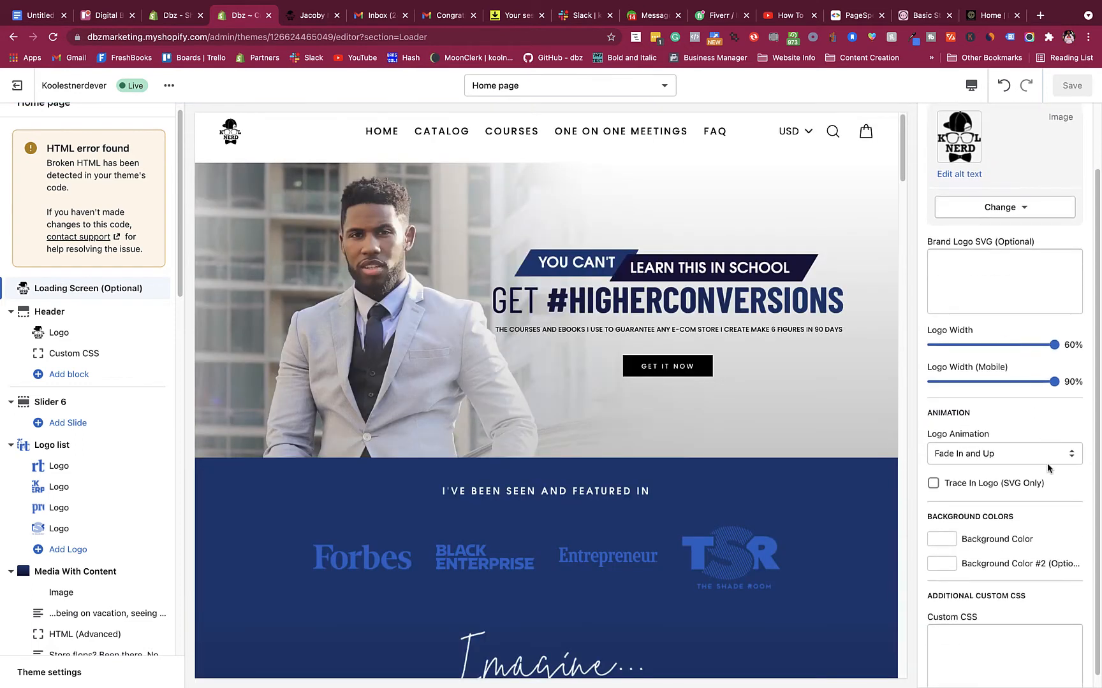
scroll(976, 186, up, 2)
With the loading screen enabled, try the Rotate In logo animation, set it to Light Speed In, and disable the loading screen again
click(933, 146)
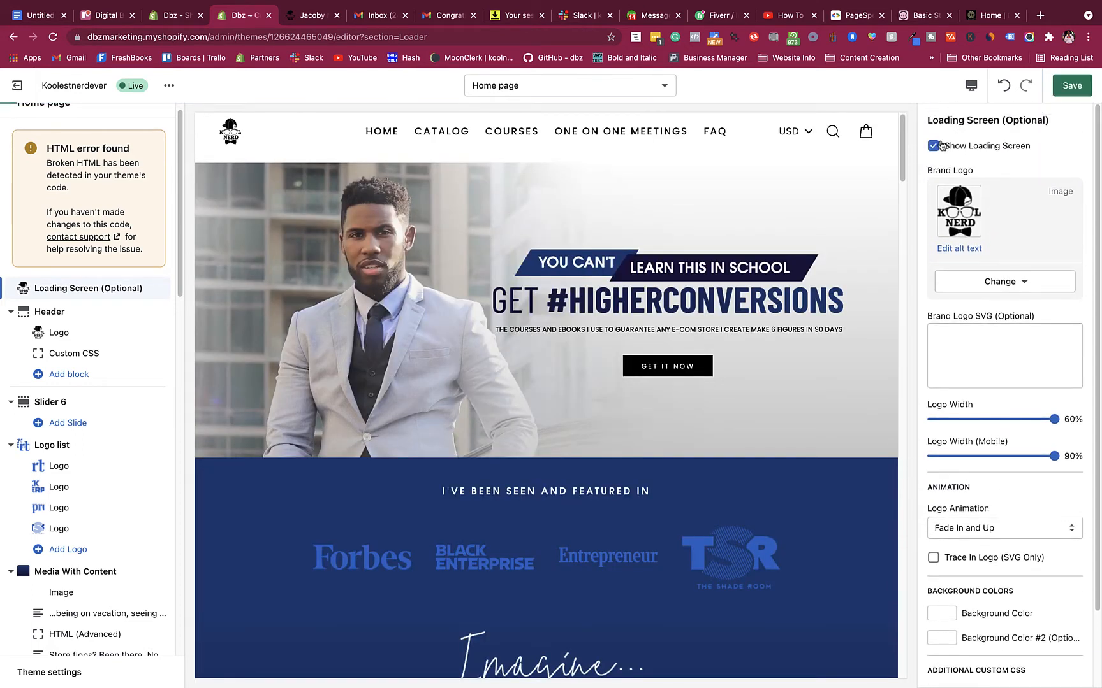
click(1036, 530)
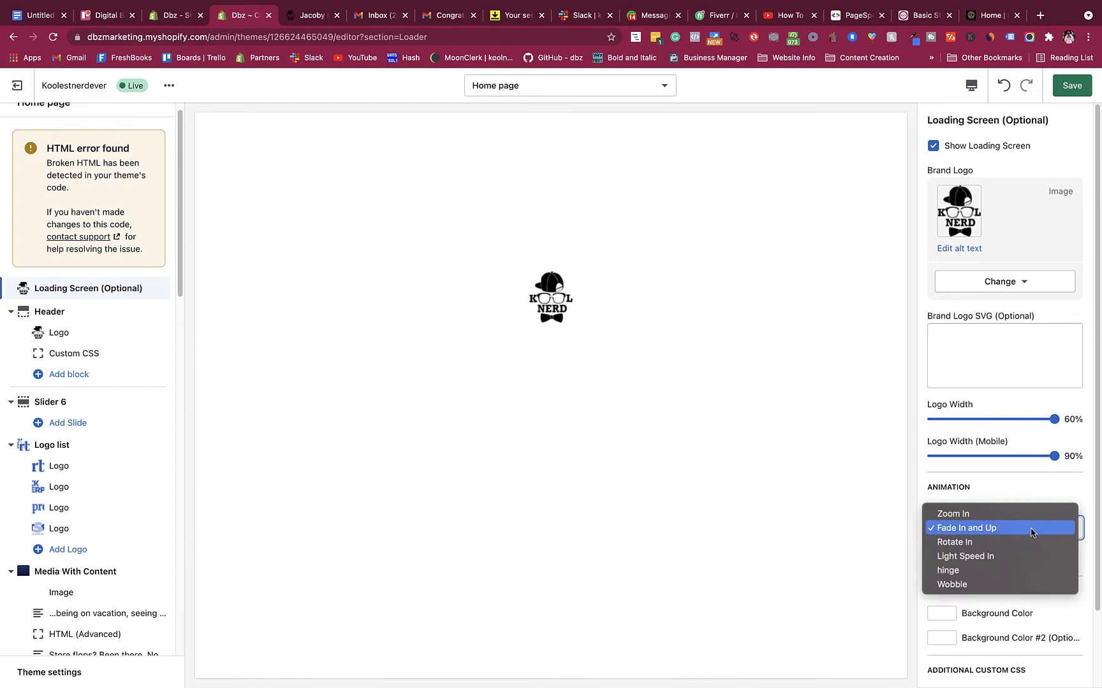
click(998, 541)
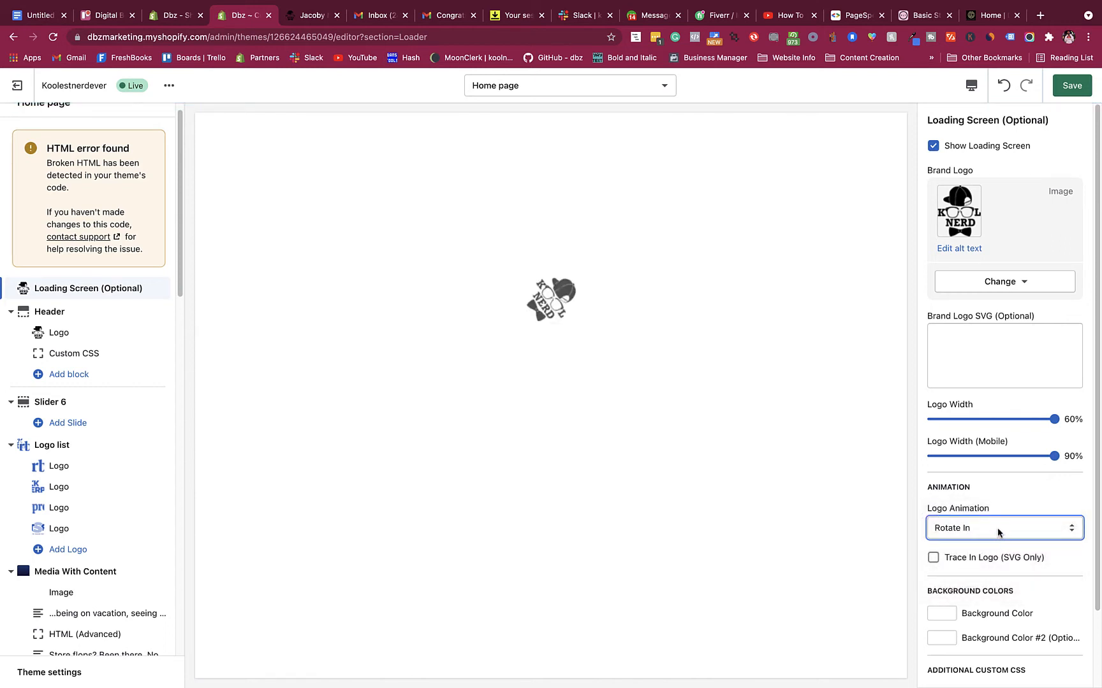
click(999, 531)
click(997, 542)
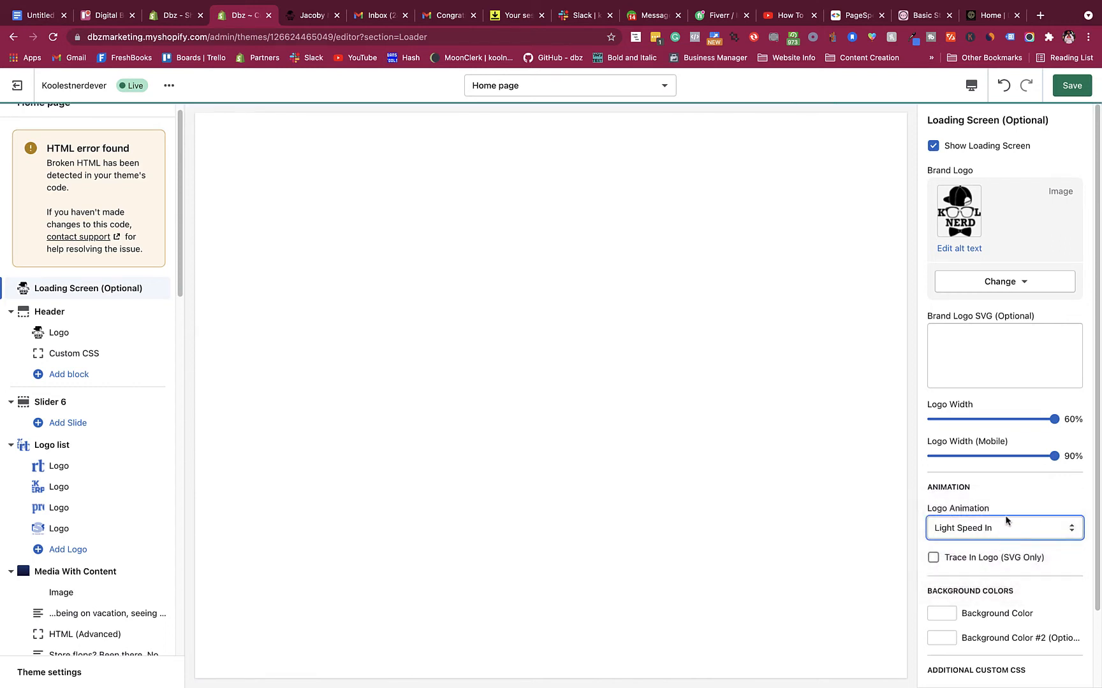
click(933, 145)
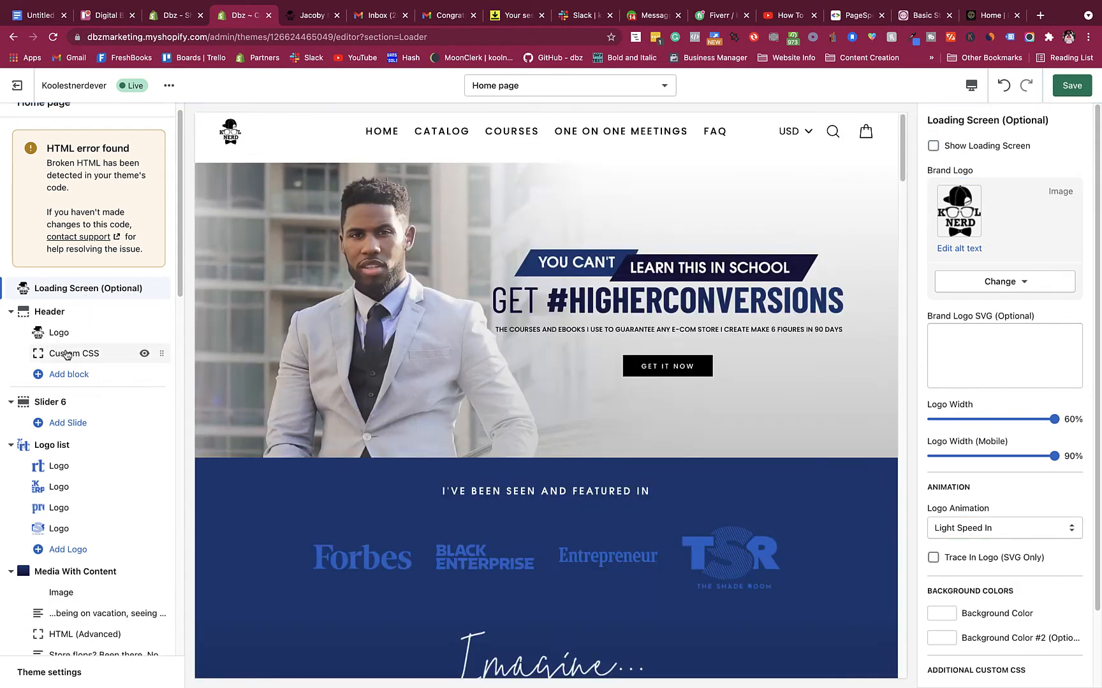
Open the Slider 6 section's settings and save the theme changes
click(44, 403)
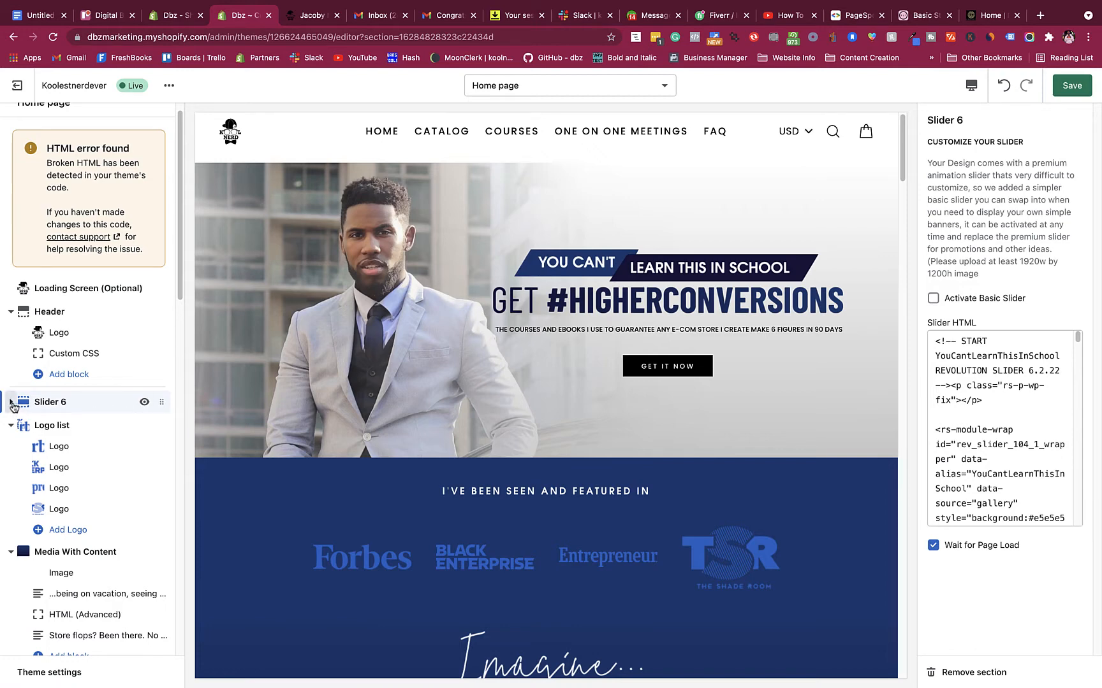
click(11, 402)
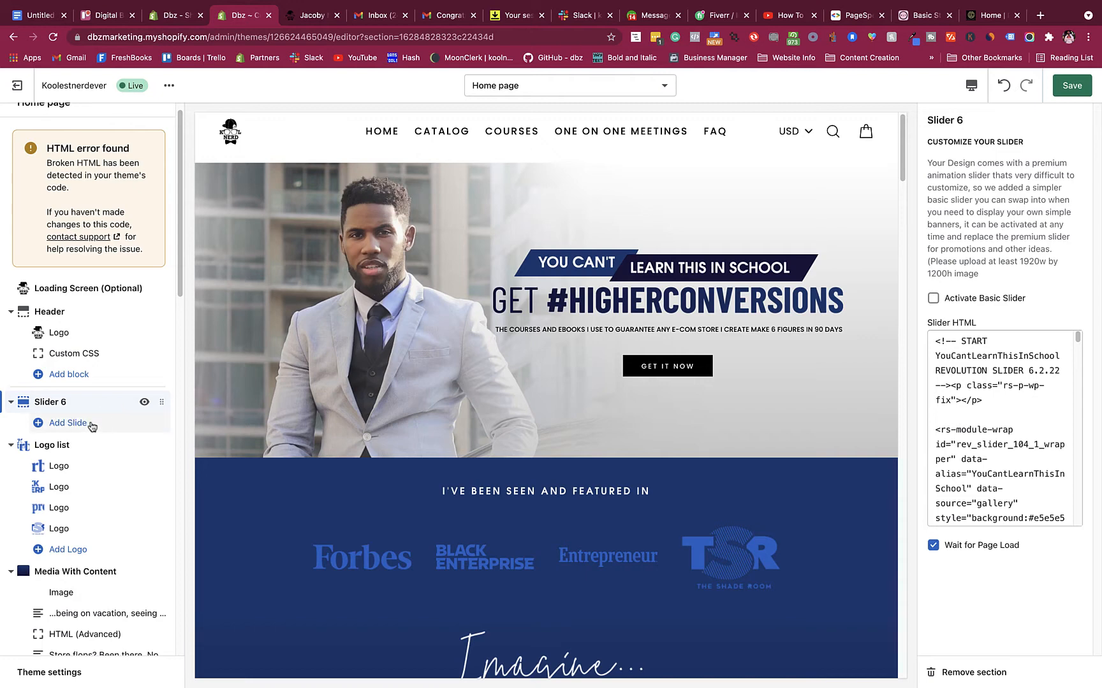
key(super+s)
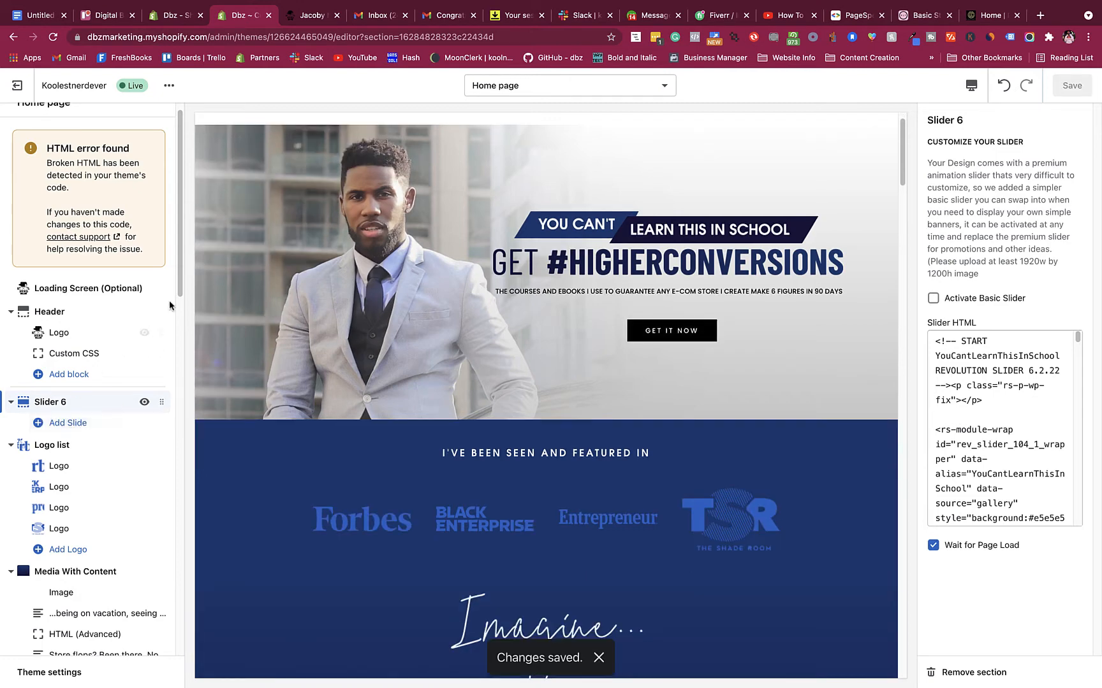
Examine the minimum banner image size stated in the Slider 6 customization notes
click(47, 407)
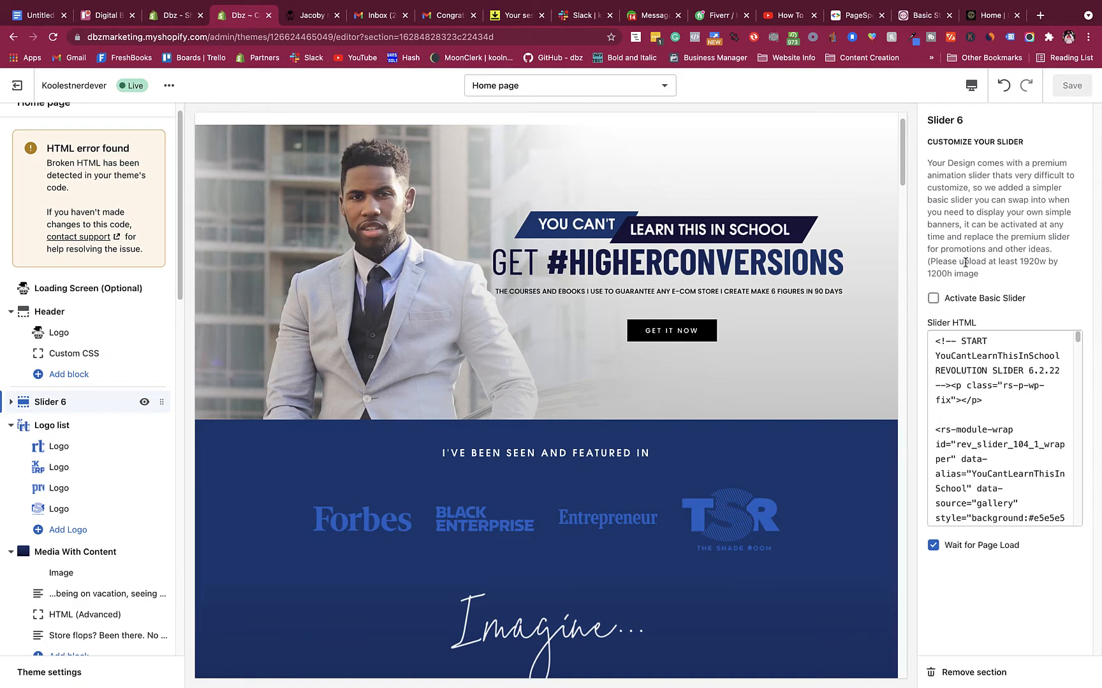
drag(960, 262, 1039, 273)
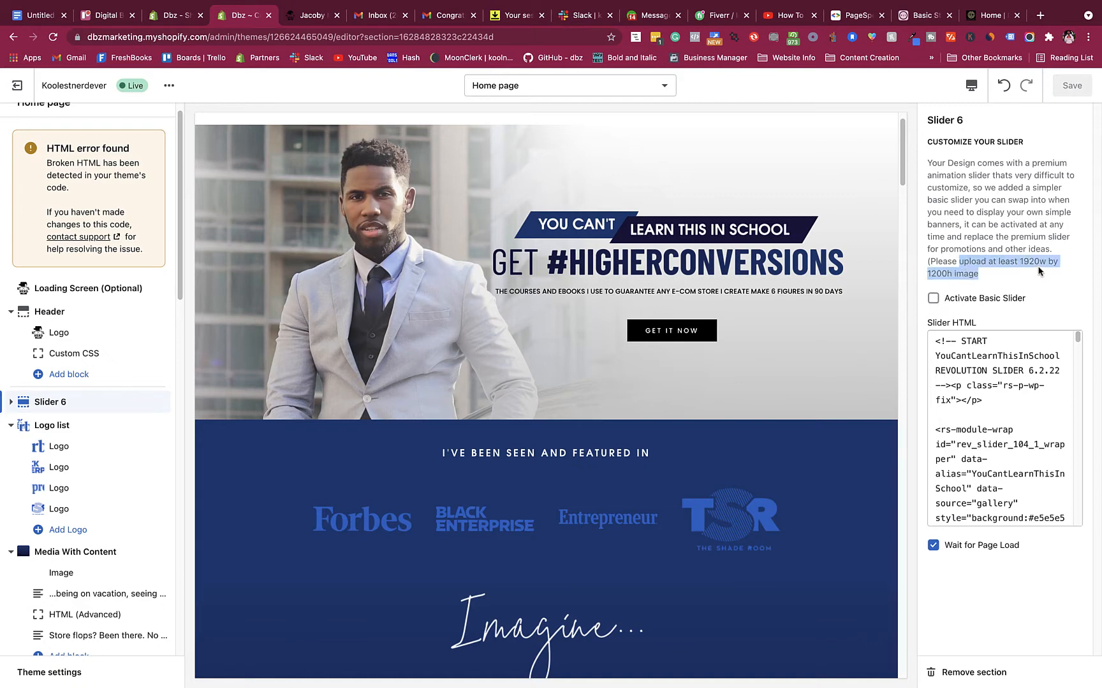
click(1028, 265)
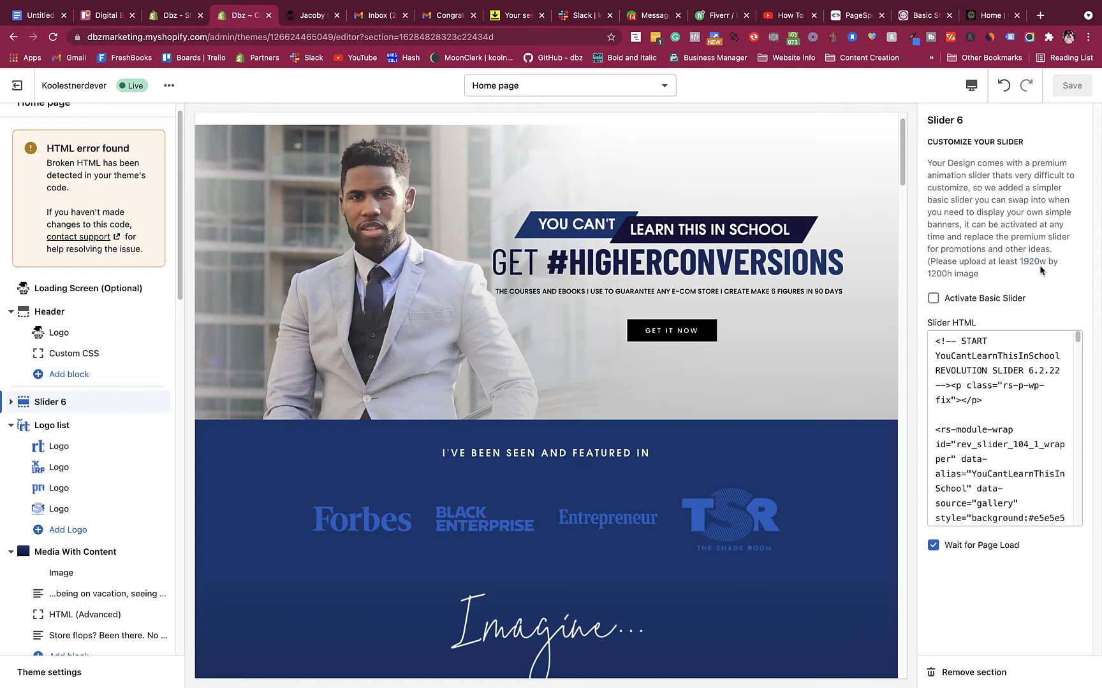
Activate the basic slider in the Slider 6 section and save the theme changes
click(936, 303)
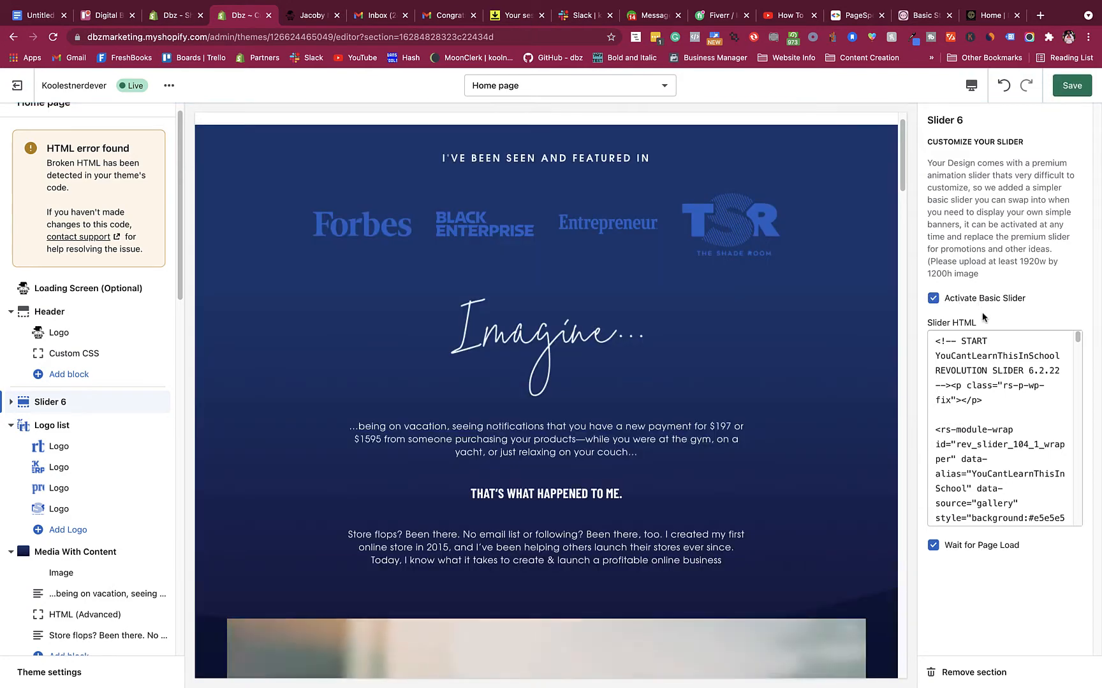
click(1081, 95)
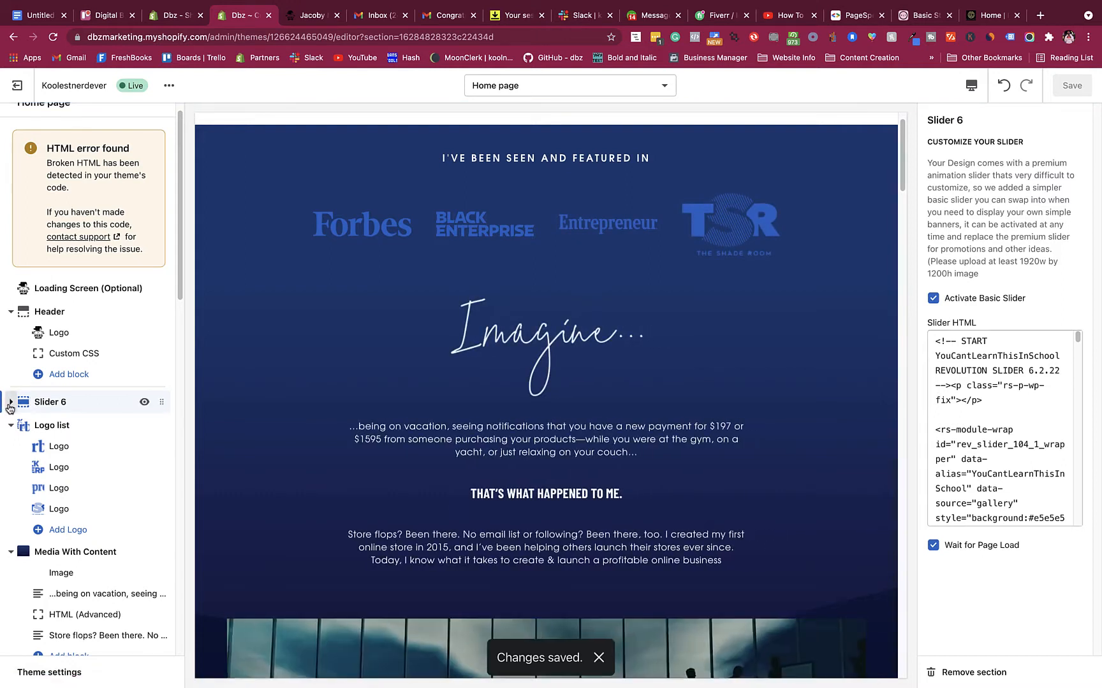
Add a slide to Slider 6 and give it the library photo of hands typing on a laptop beside a plant
click(10, 403)
click(69, 426)
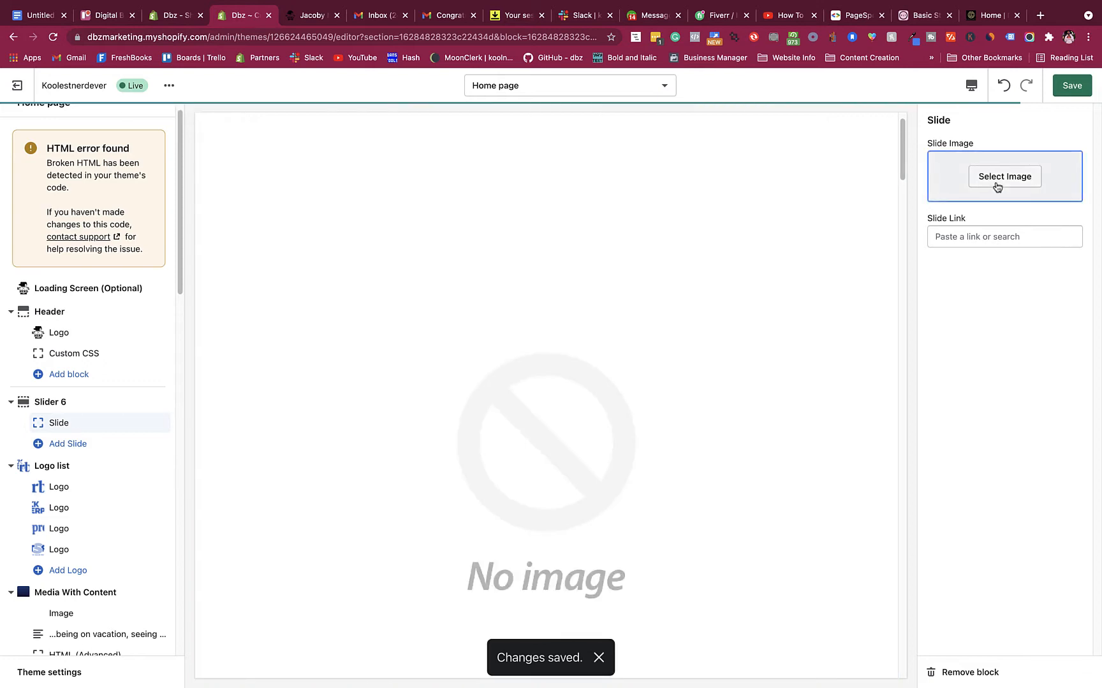
click(996, 181)
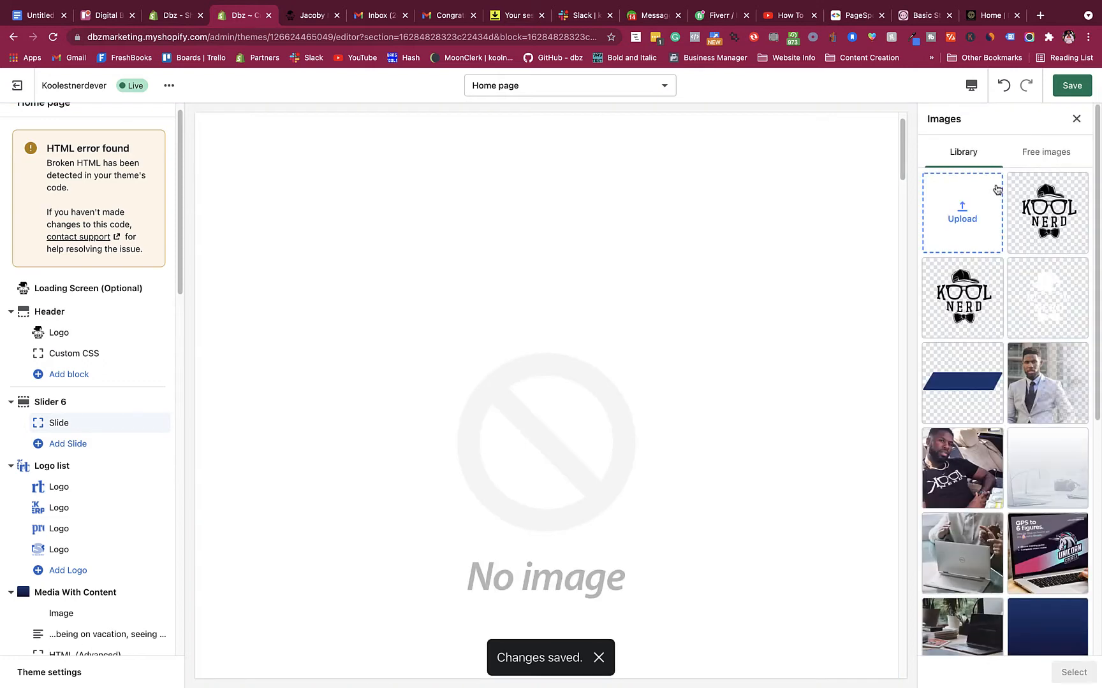
scroll(1014, 440, down, 5)
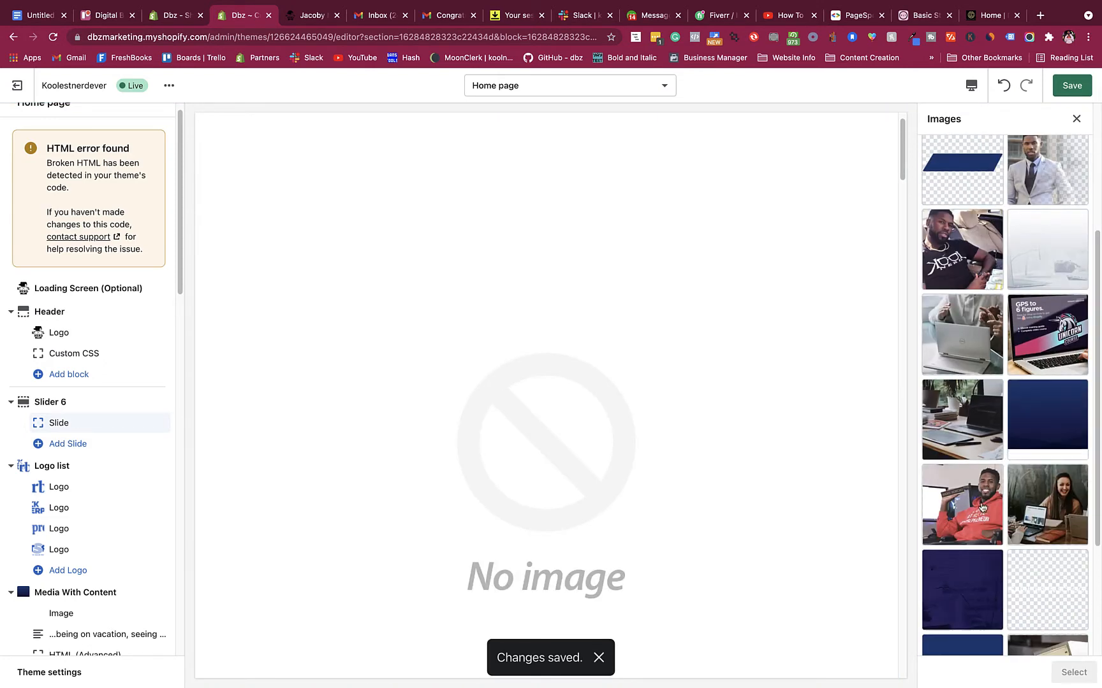
scroll(1007, 513, down, 3)
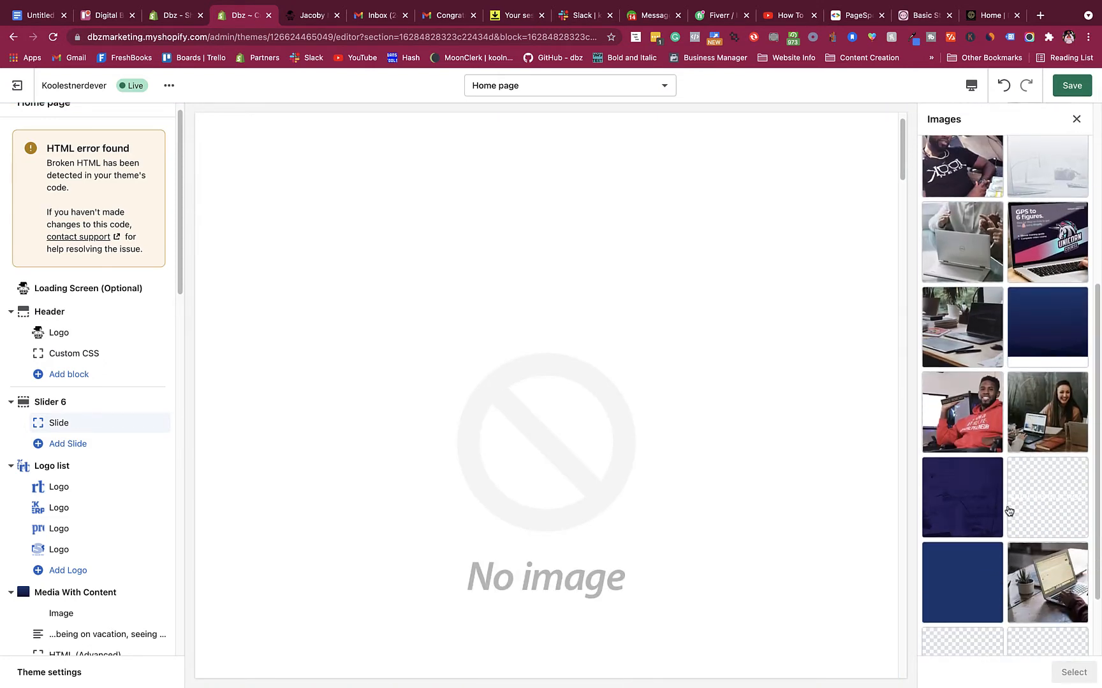
click(1040, 546)
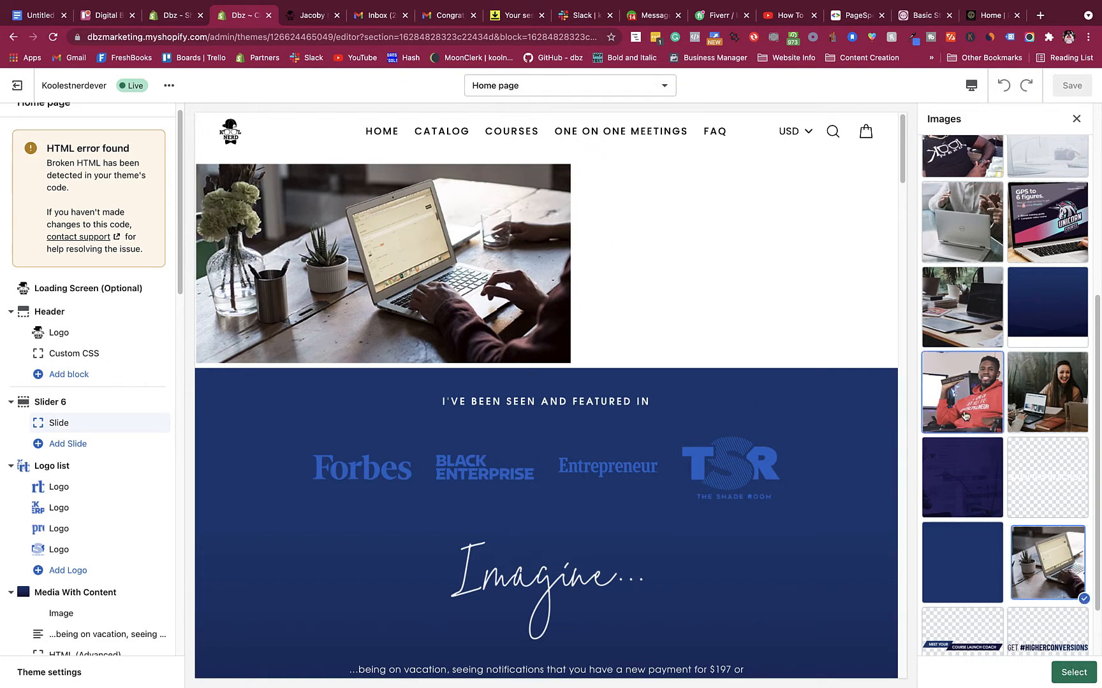
Try the library photo of people laughing around laptops as the slide image, and remove the slide from Slider 6
click(932, 418)
scroll(932, 418, up, 3)
click(1052, 485)
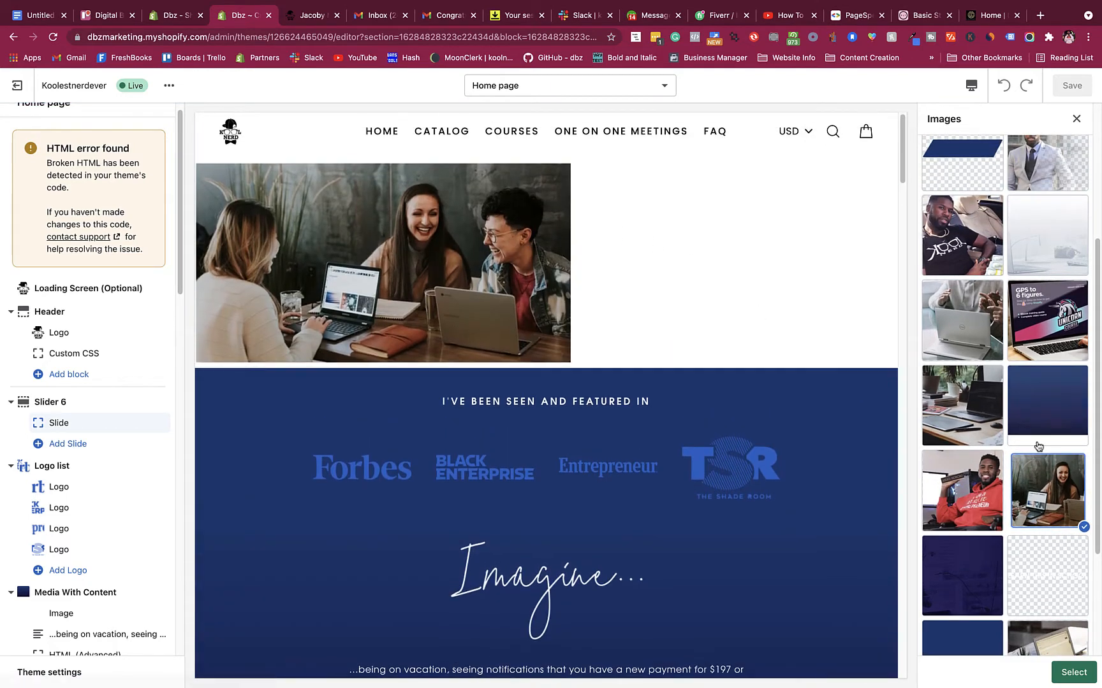
click(1069, 119)
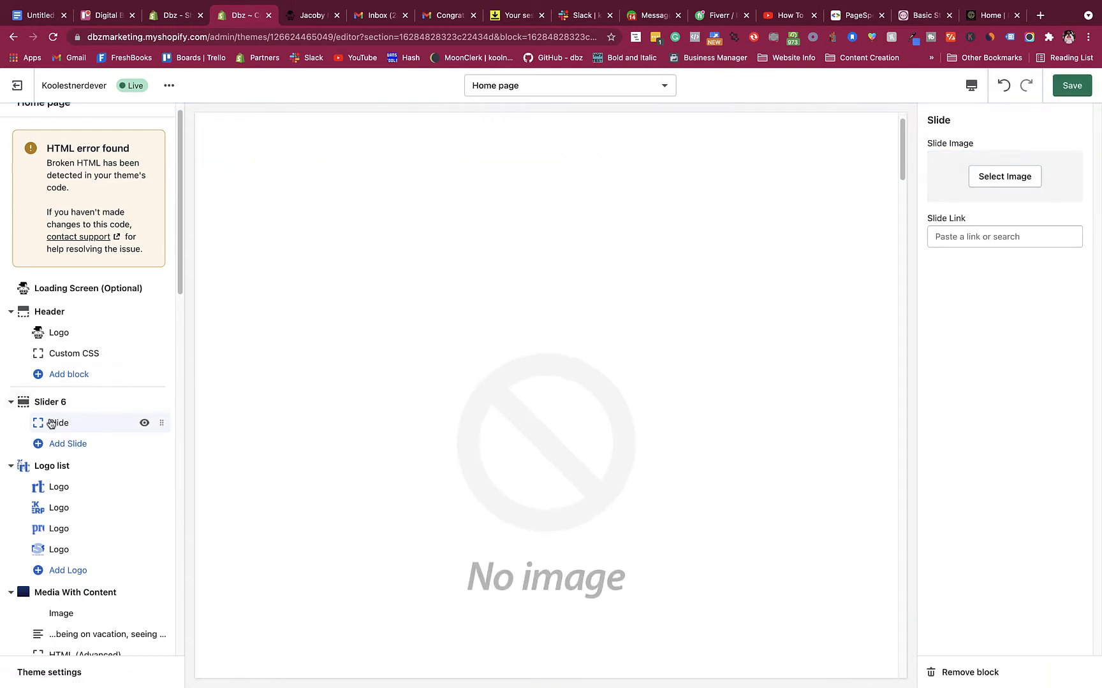
click(969, 672)
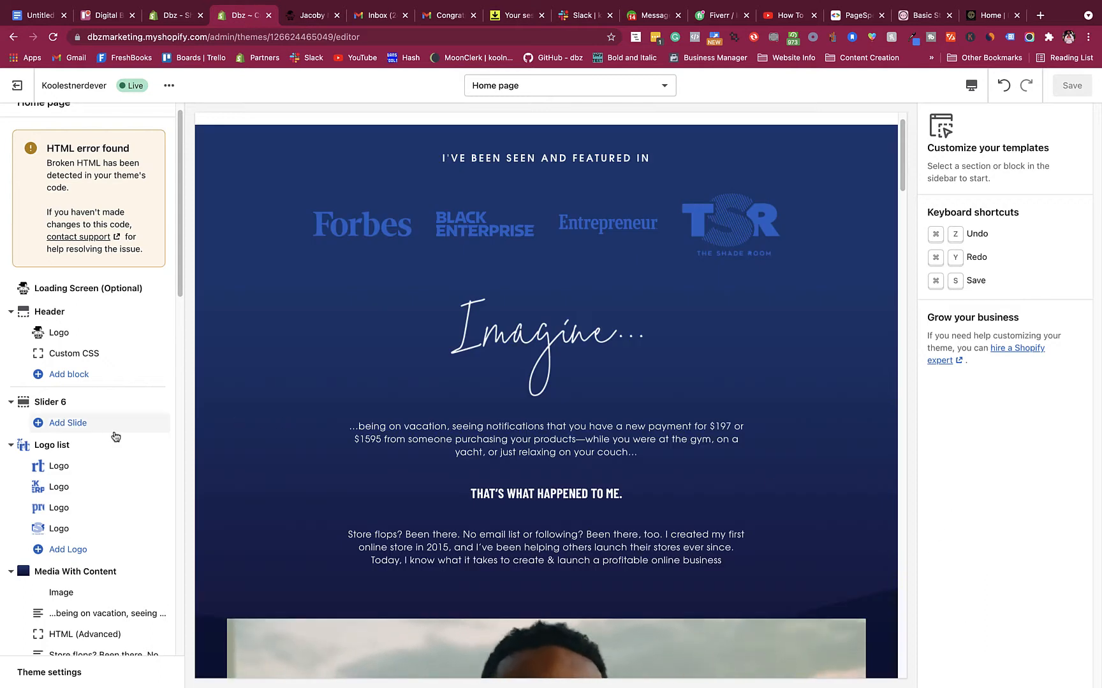
Deactivate the basic slider in the Slider 6 section and save the theme to restore the premium slider
click(75, 403)
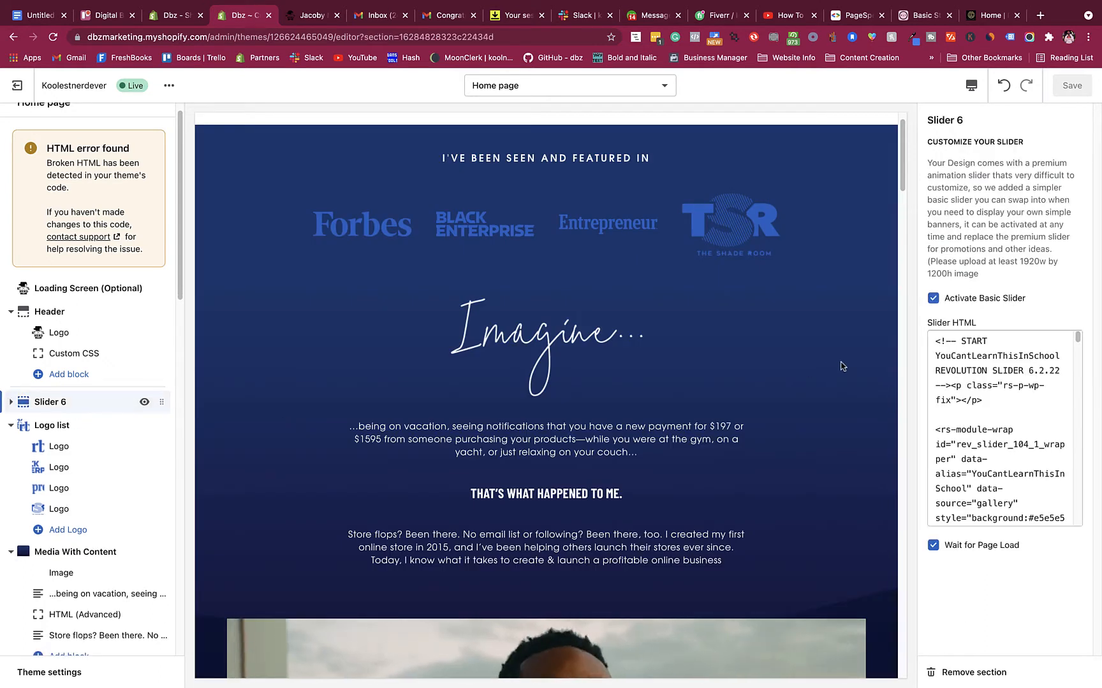
click(937, 303)
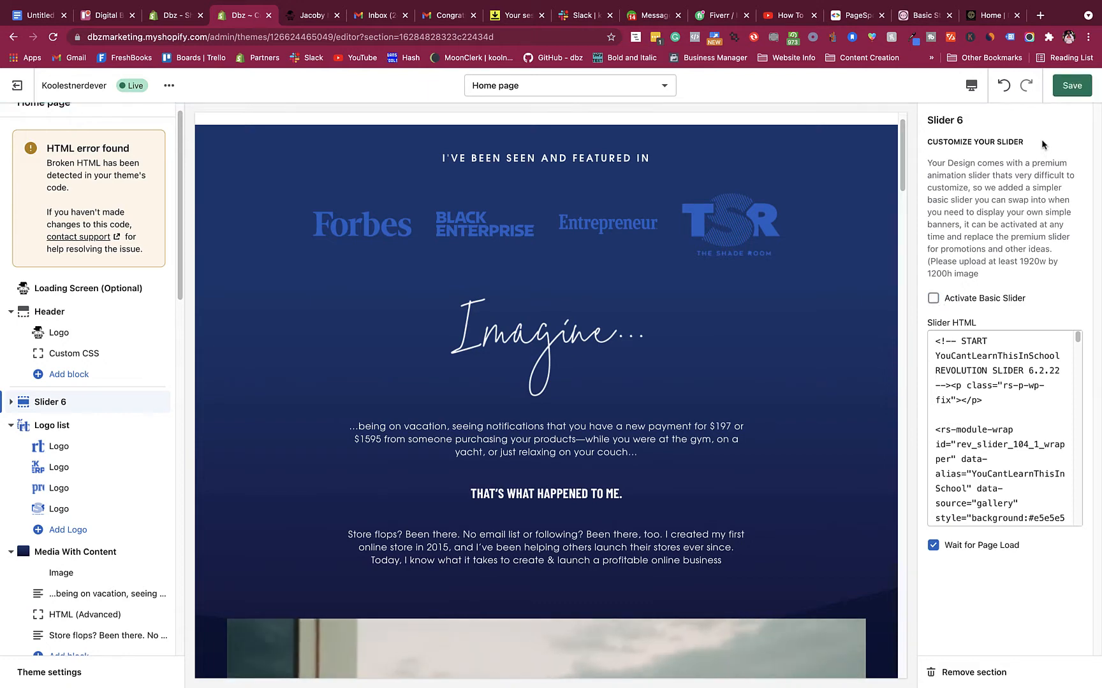
click(1063, 89)
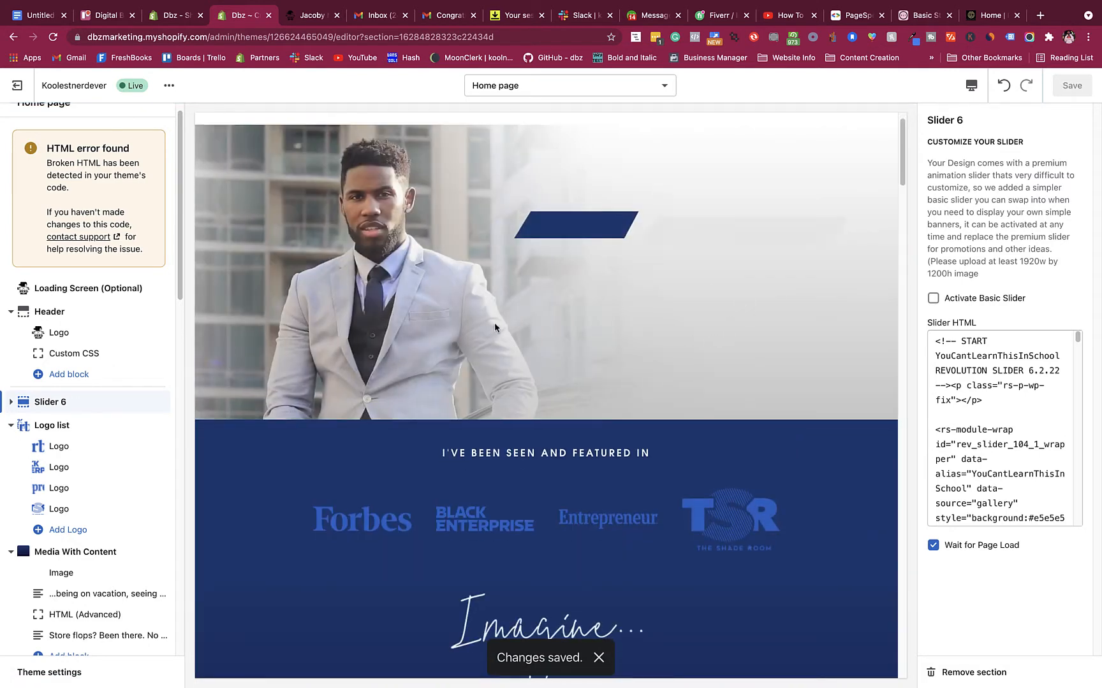
Open the Logo list section with its logo blocks shown and look over the home page preview down to the video and its text
click(44, 430)
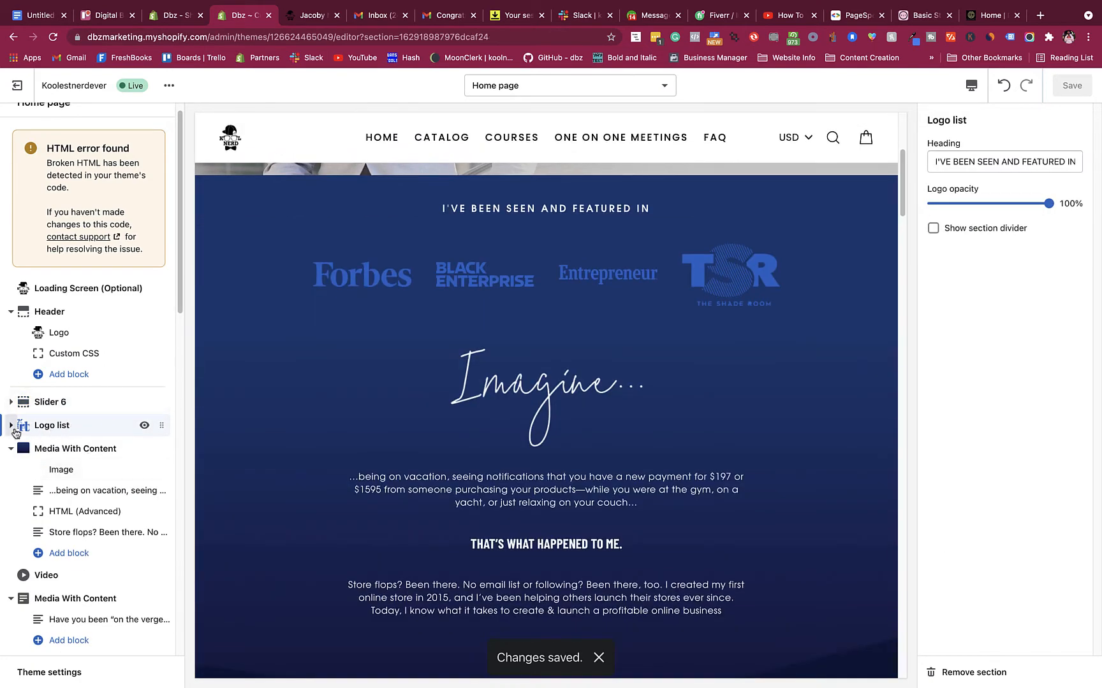
click(12, 427)
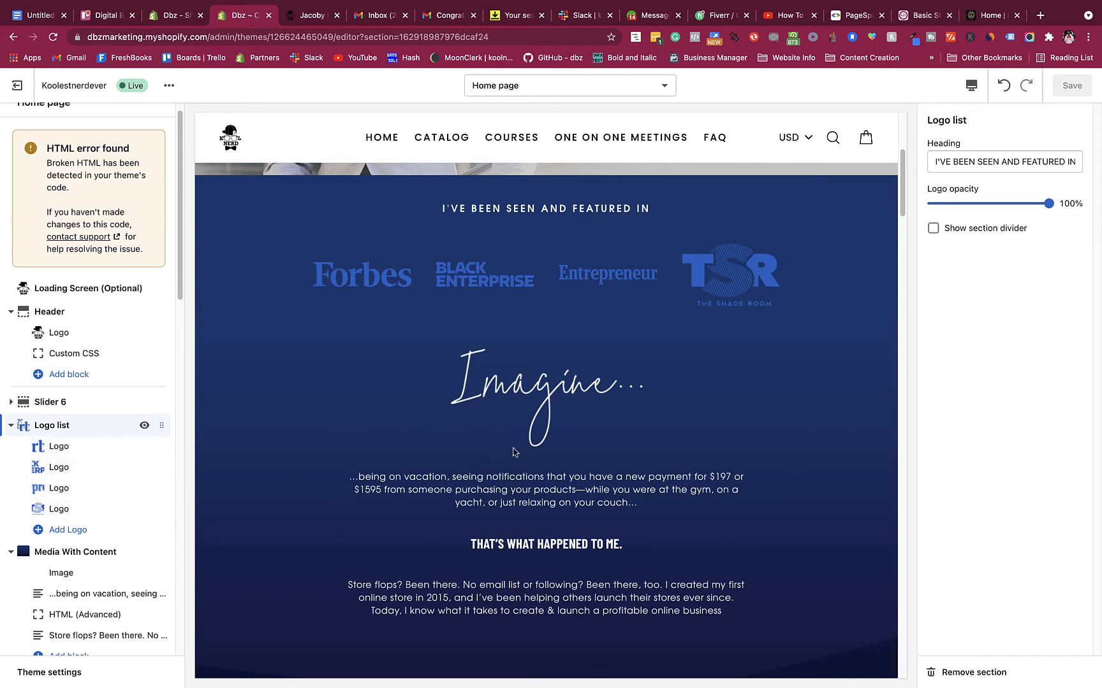
scroll(515, 453, down, 1)
scroll(507, 379, down, 3)
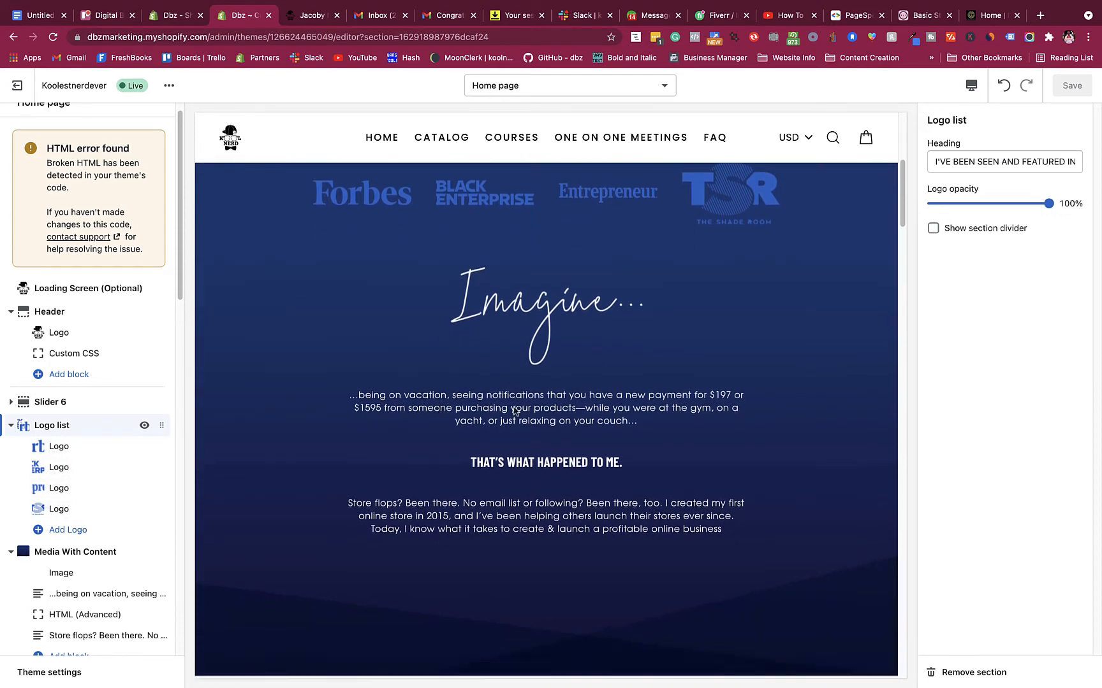
scroll(393, 468, down, 5)
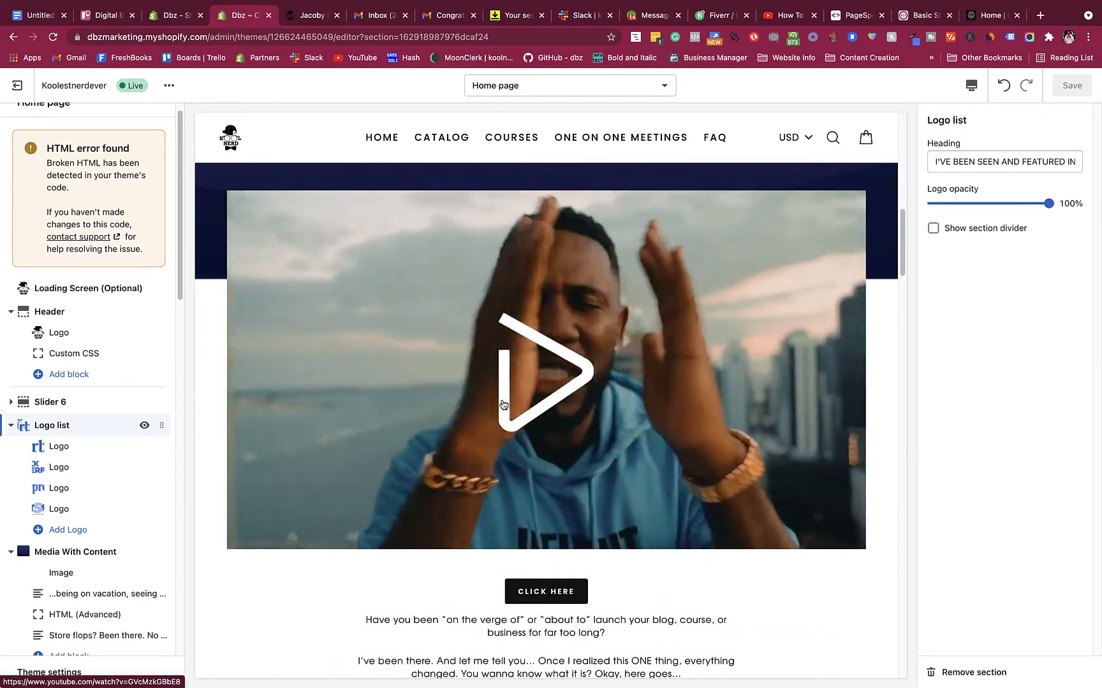
scroll(580, 417, down, 1)
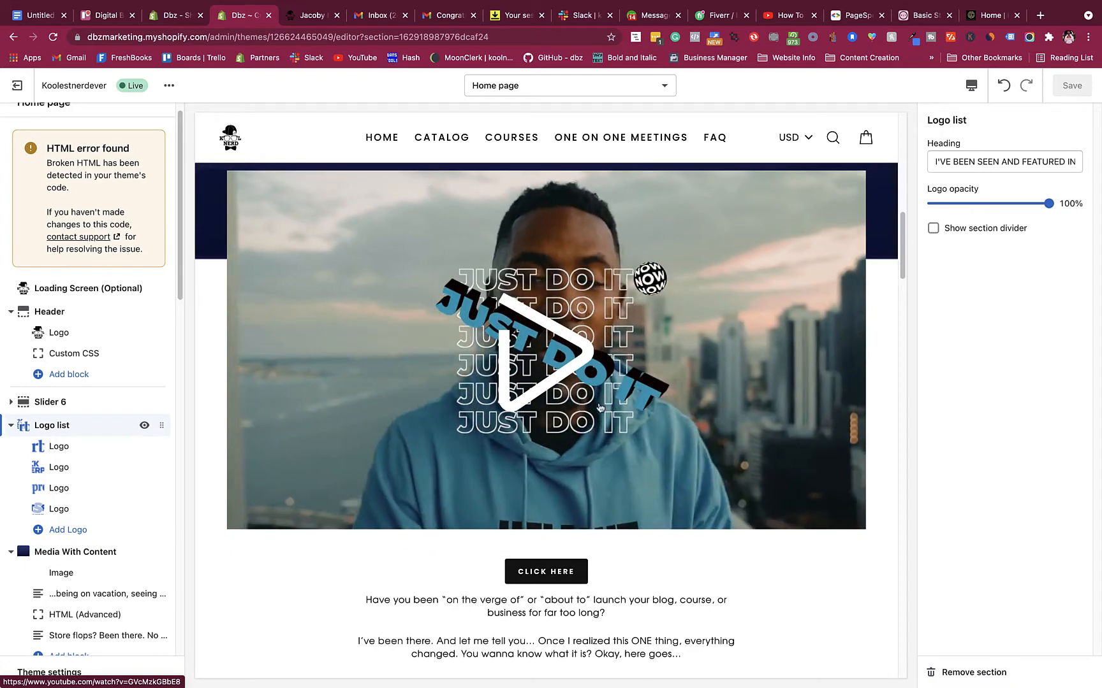
scroll(423, 422, down, 3)
scroll(424, 422, up, 1)
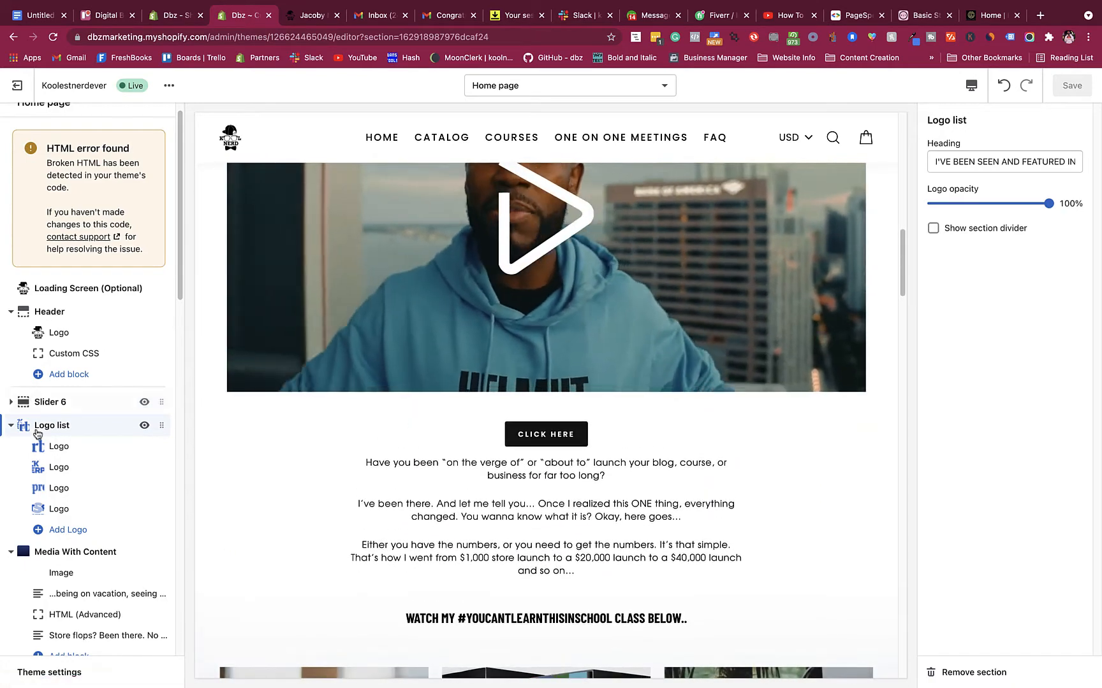
scroll(21, 459, up, 1)
scroll(87, 517, down, 1)
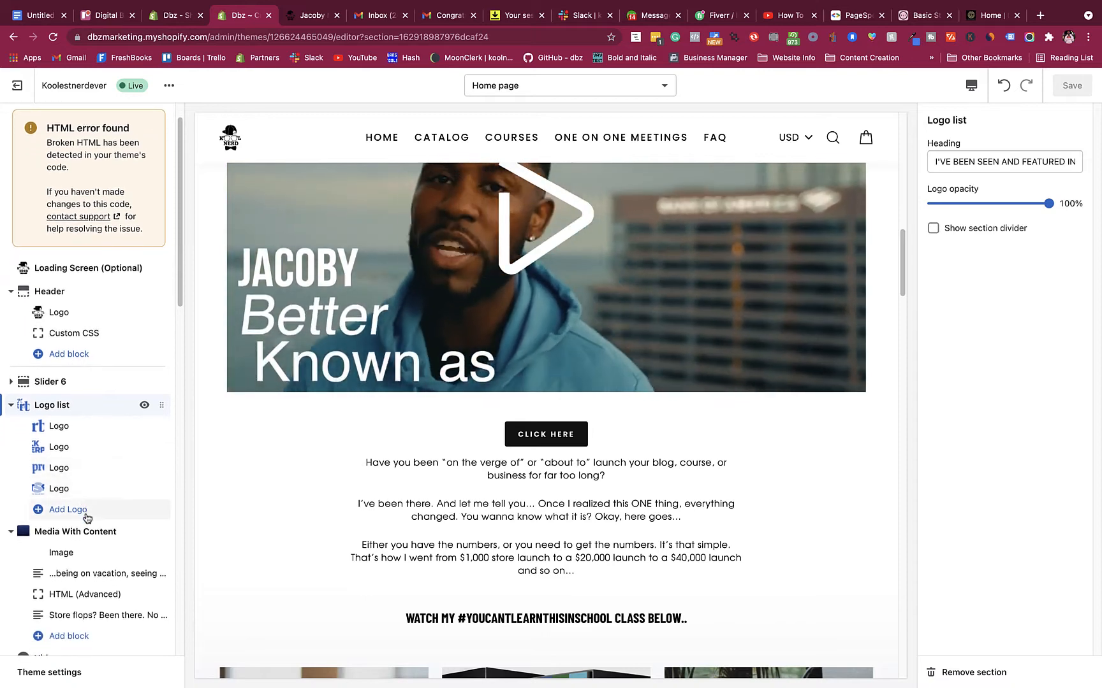
Collapse and expand the Logo list blocks, and open the individual logos to view their image and link settings
click(11, 406)
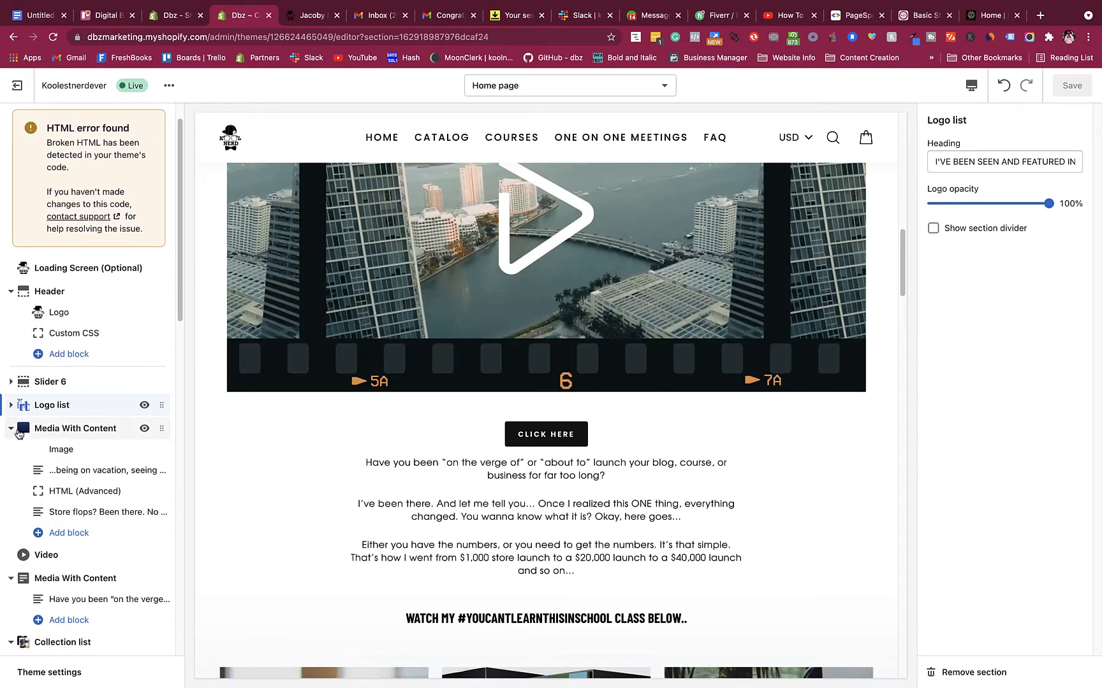
click(12, 405)
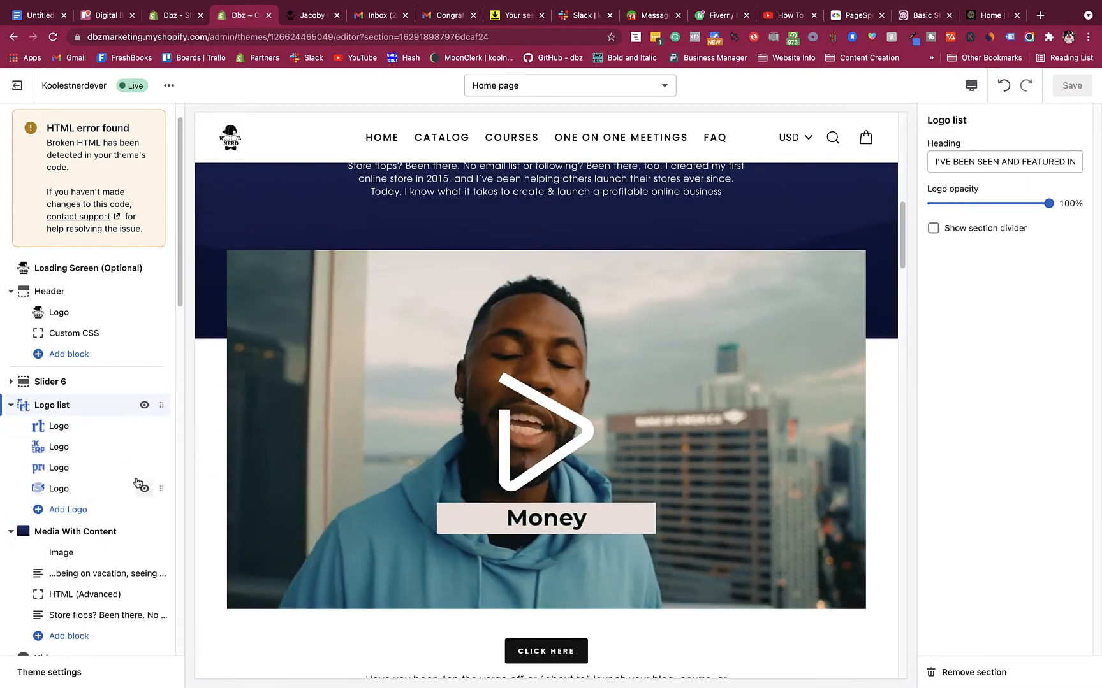
click(51, 406)
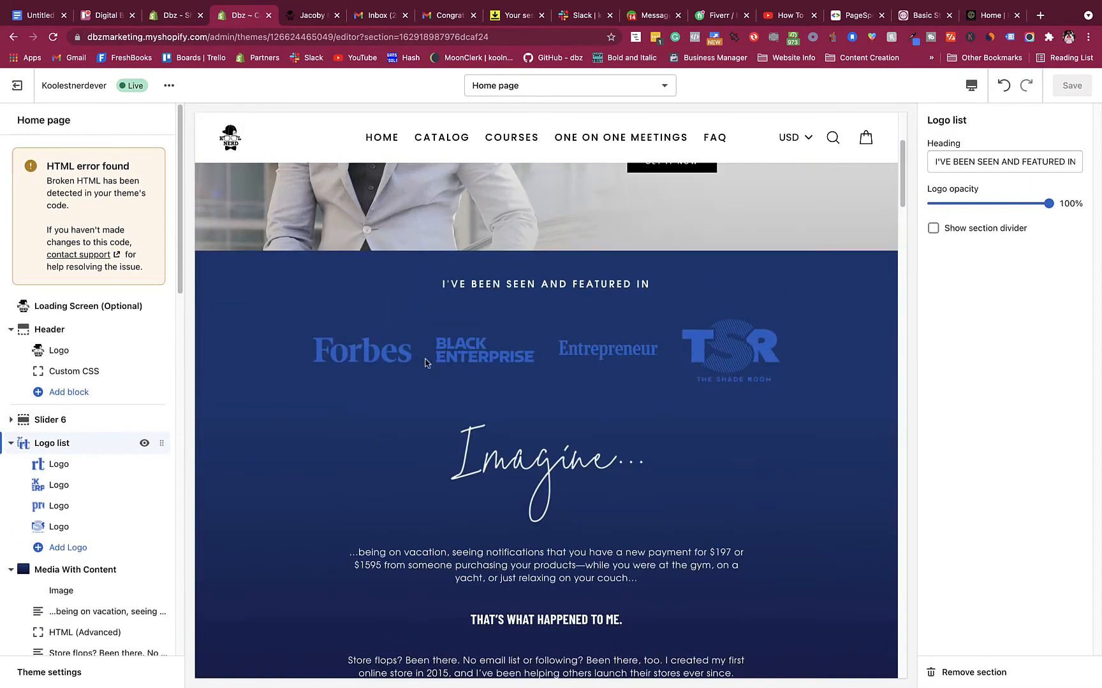
click(58, 466)
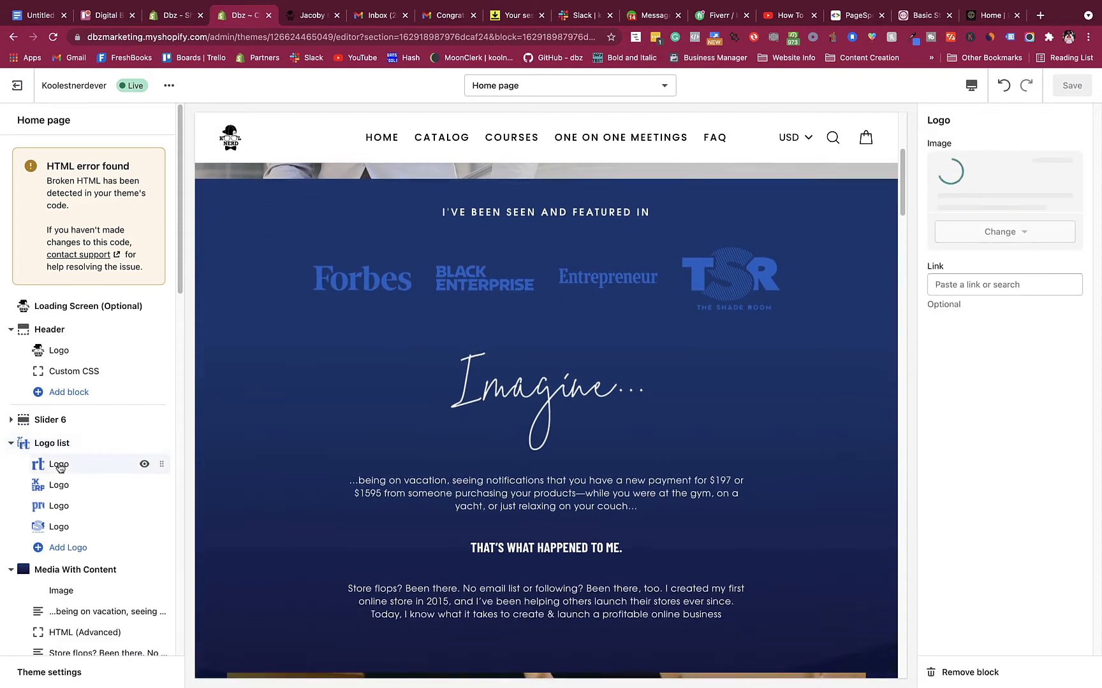
click(79, 486)
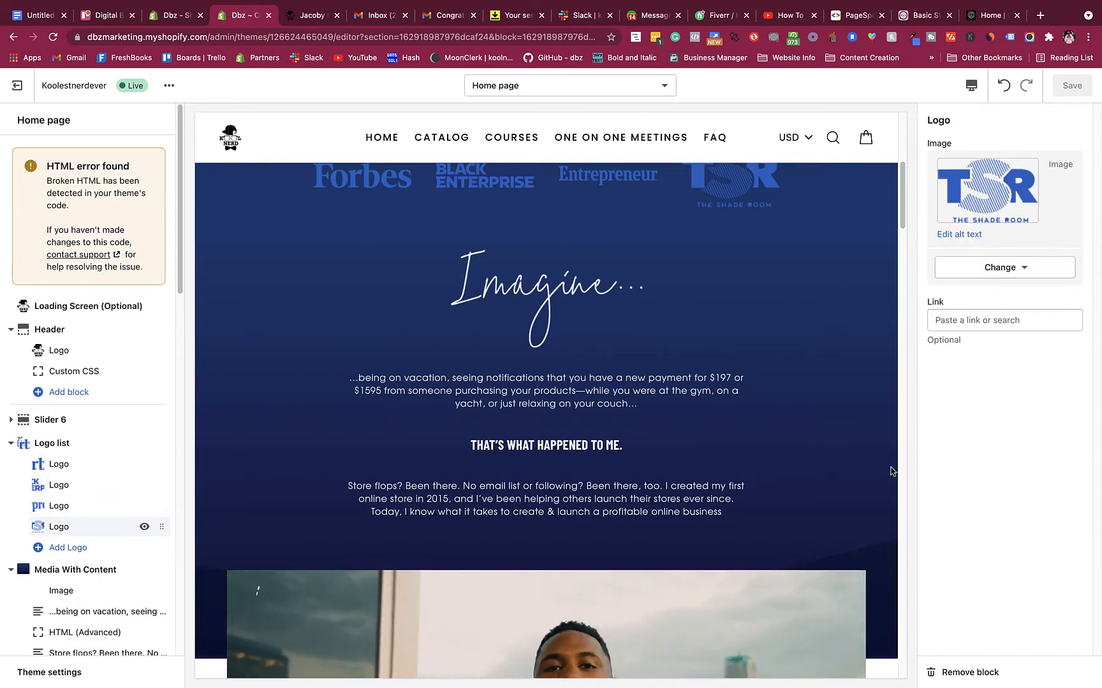
Open the first Media With Content section, show its blocks, and look over its image, mp4, YouTube URL, width and alignment settings
scroll(61, 441, down, 3)
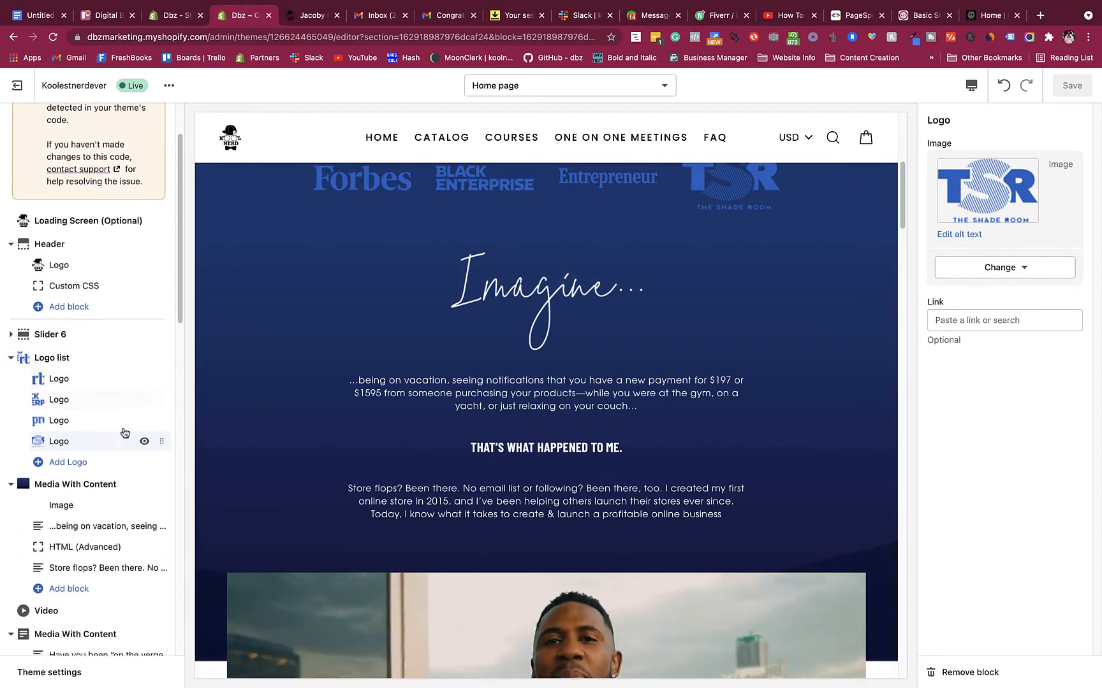
click(64, 486)
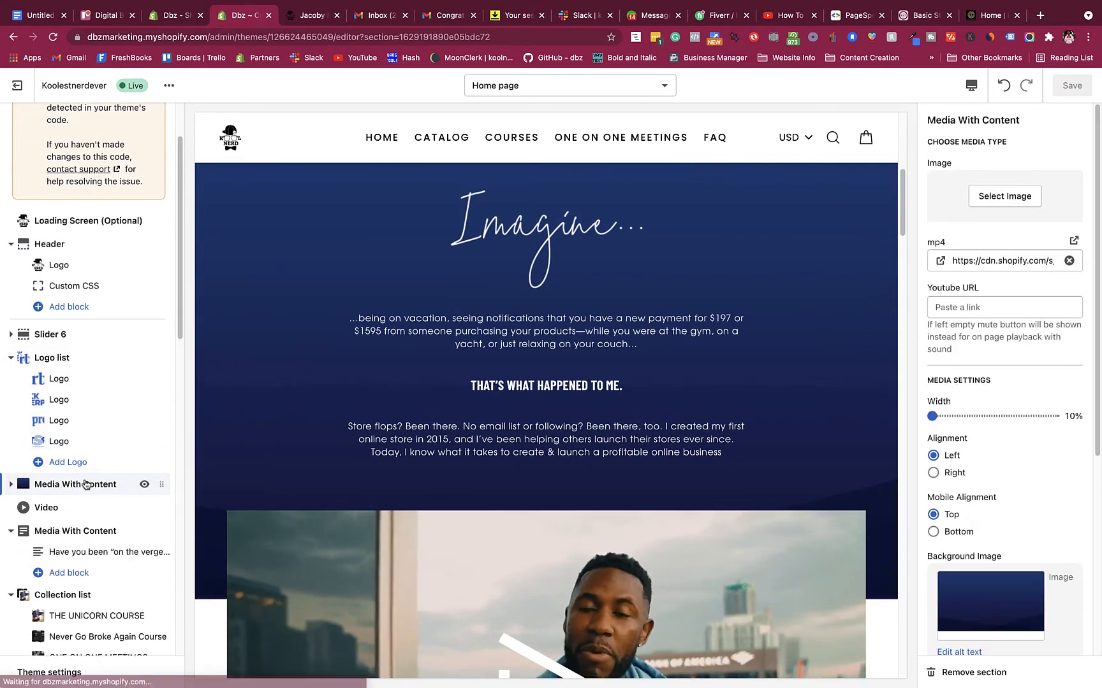
click(12, 486)
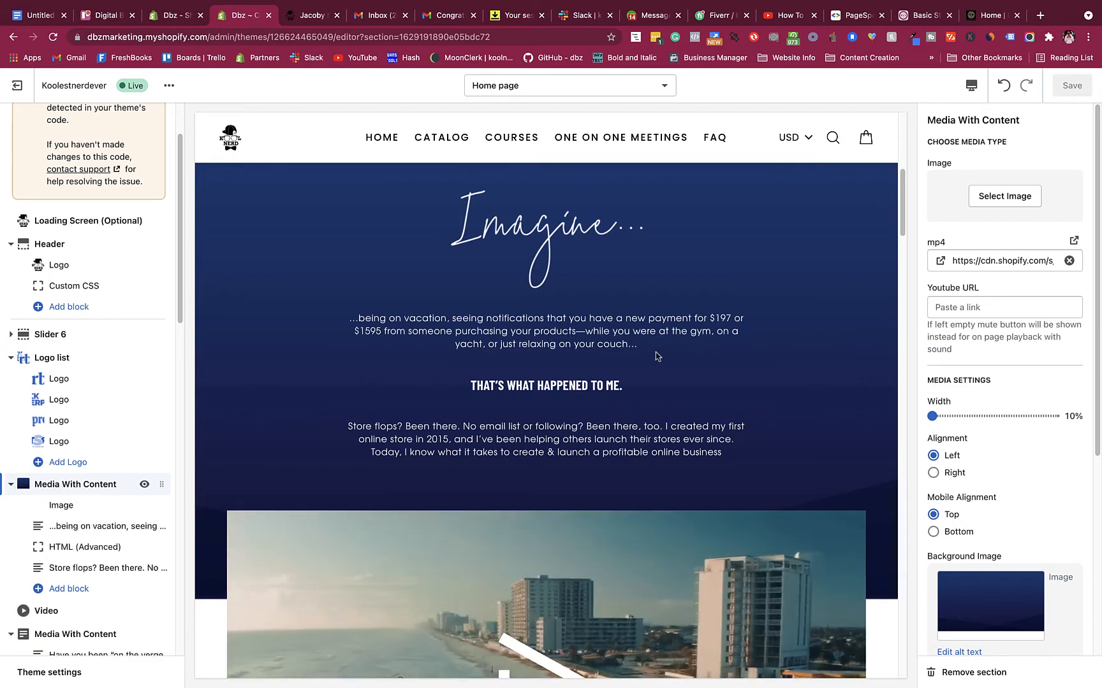
scroll(663, 370, down, 2)
scroll(669, 379, up, 1)
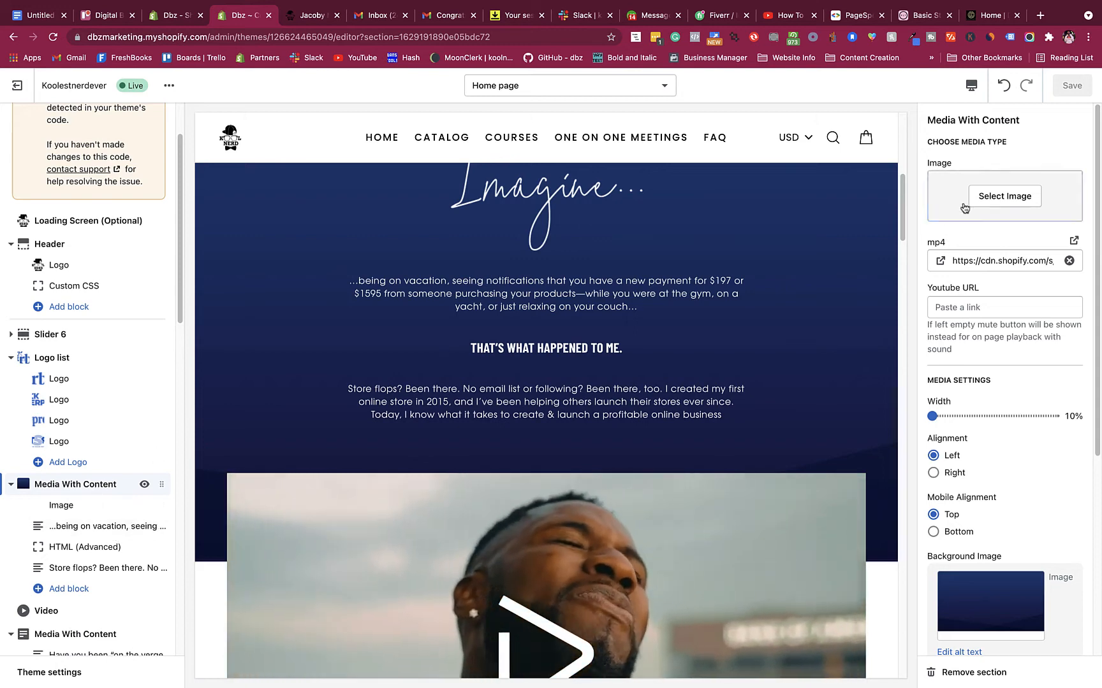
scroll(1007, 306, down, 1)
scroll(1000, 314, down, 3)
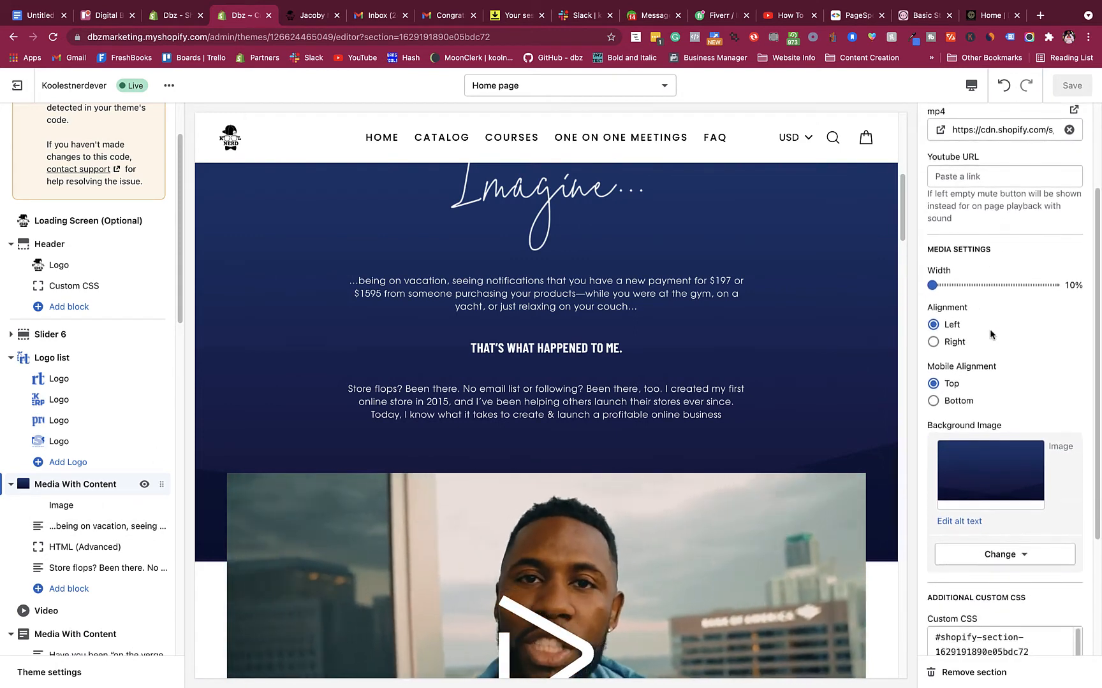
scroll(990, 329, up, 3)
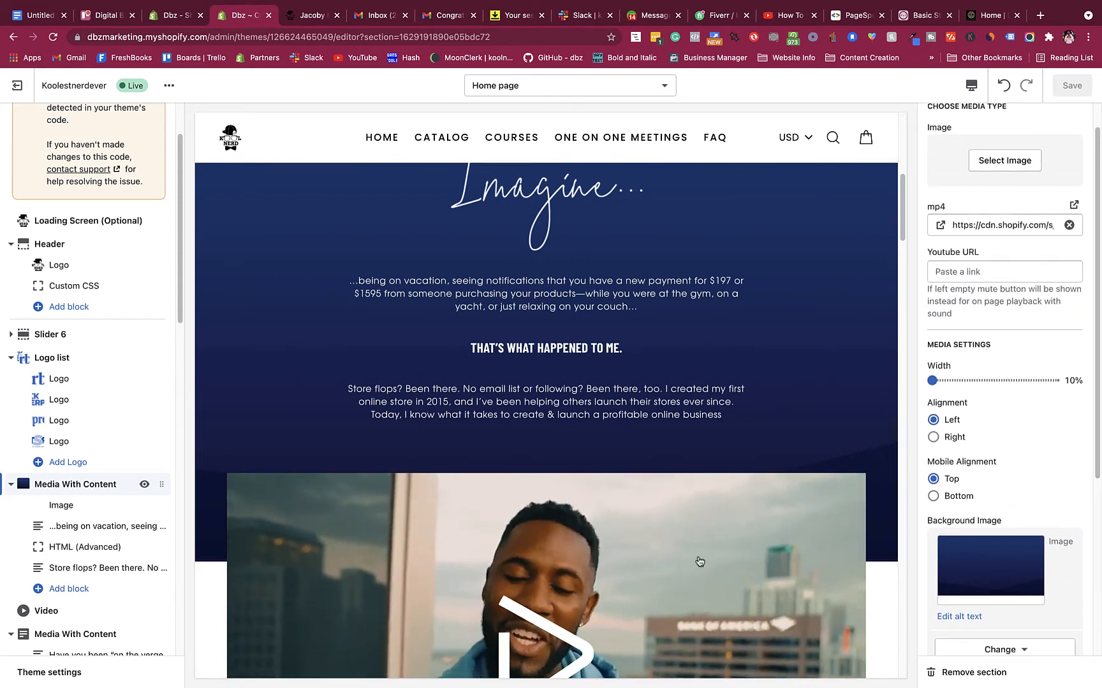
Examine the Media With Content section's background image and custom CSS alongside the page preview
scroll(699, 561, down, 4)
scroll(931, 457, down, 2)
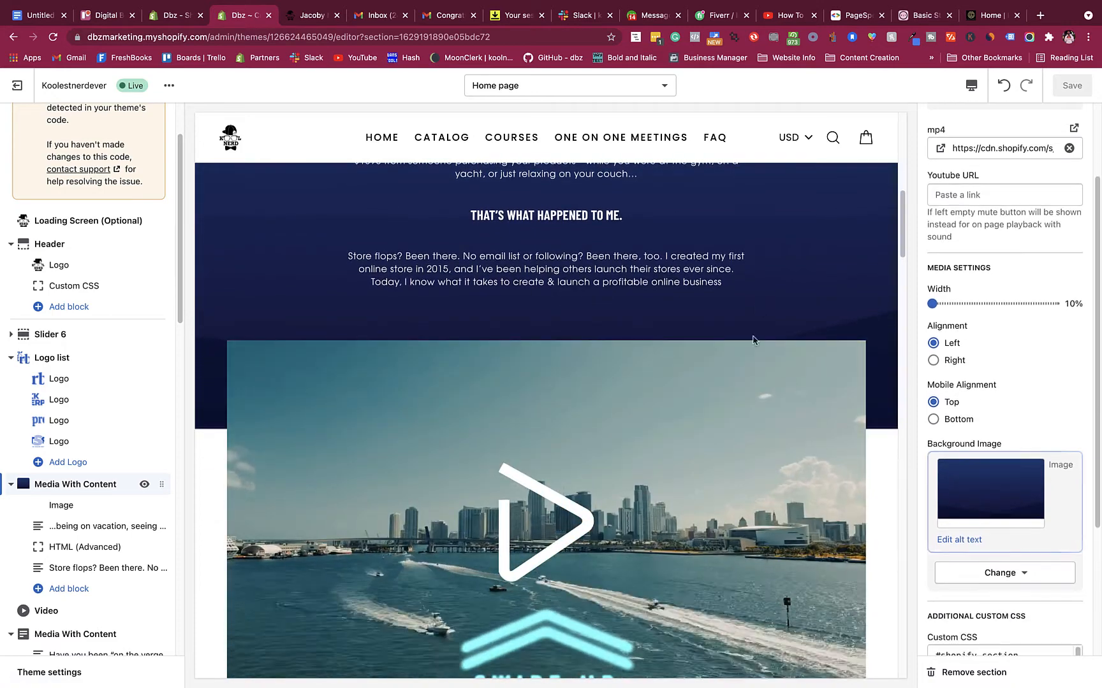
scroll(994, 497, down, 2)
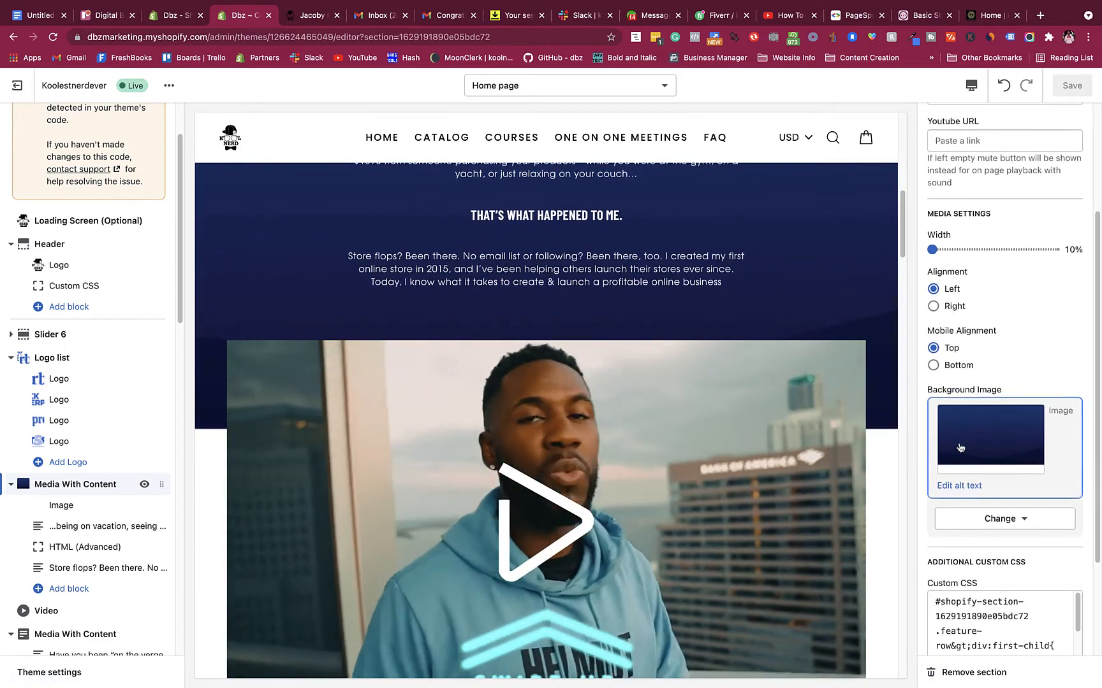
scroll(1002, 506, down, 10)
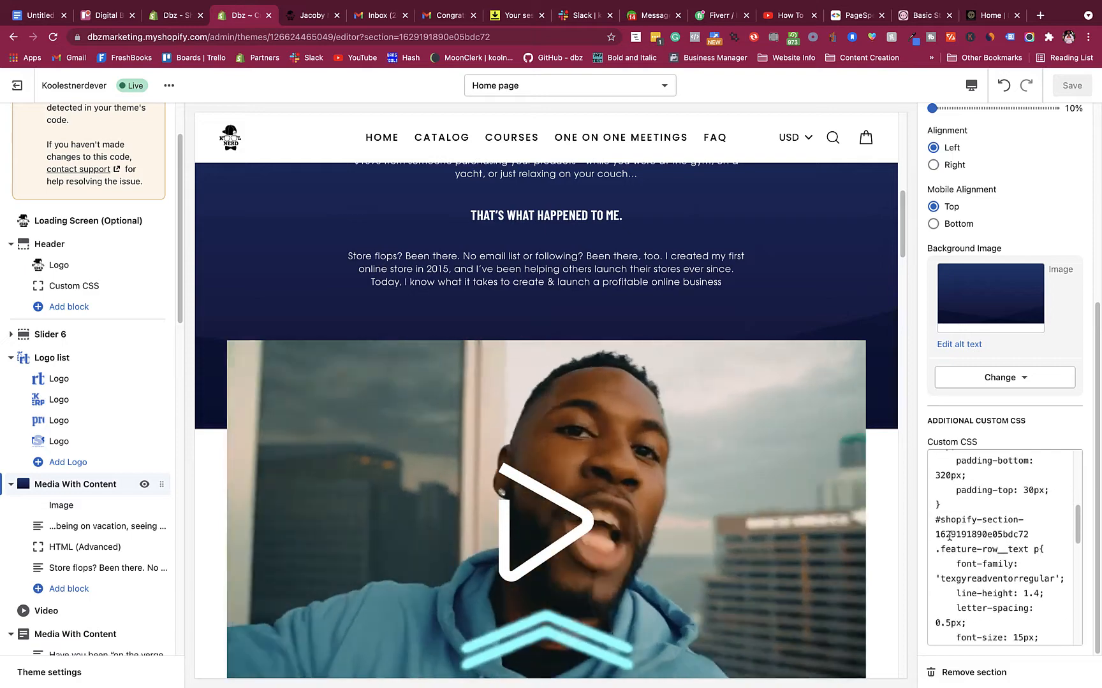
scroll(937, 510, up, 2)
scroll(797, 383, up, 5)
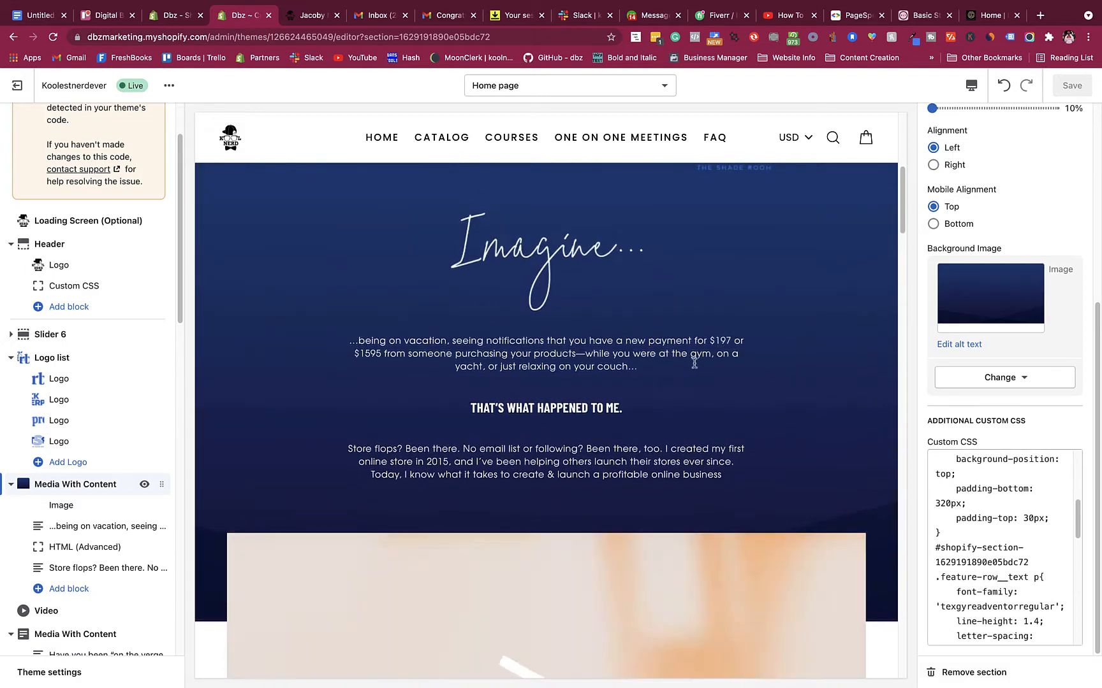
Open the Image block and the "Store flops?" text block of the first Media With Content section to view their settings
click(79, 507)
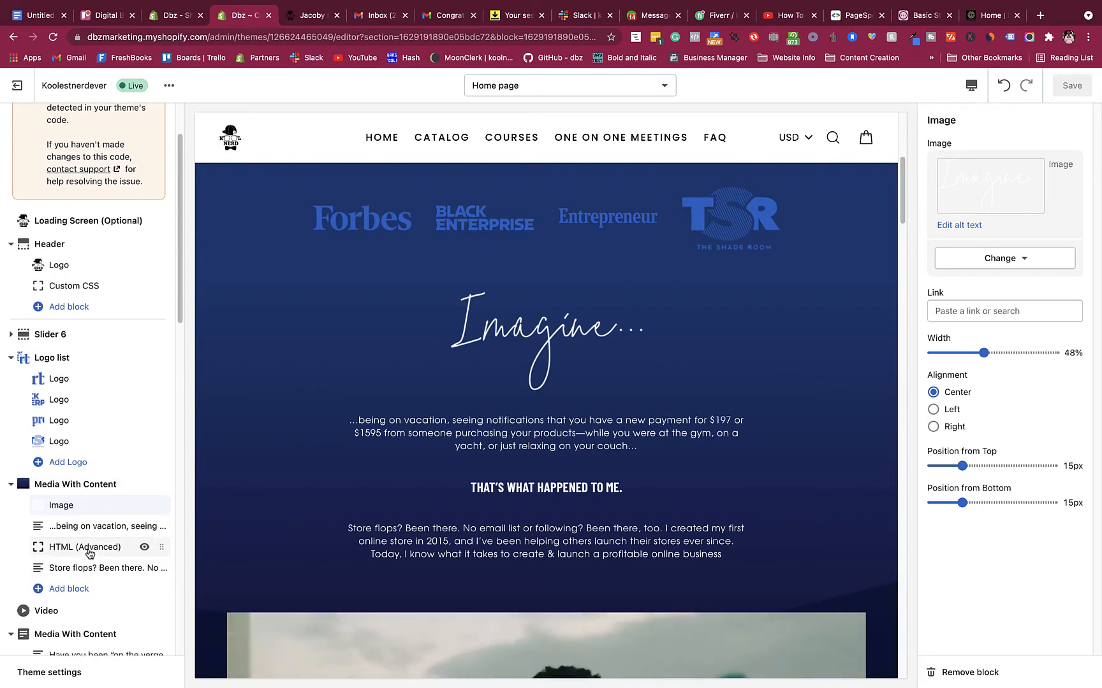
scroll(90, 554, down, 1)
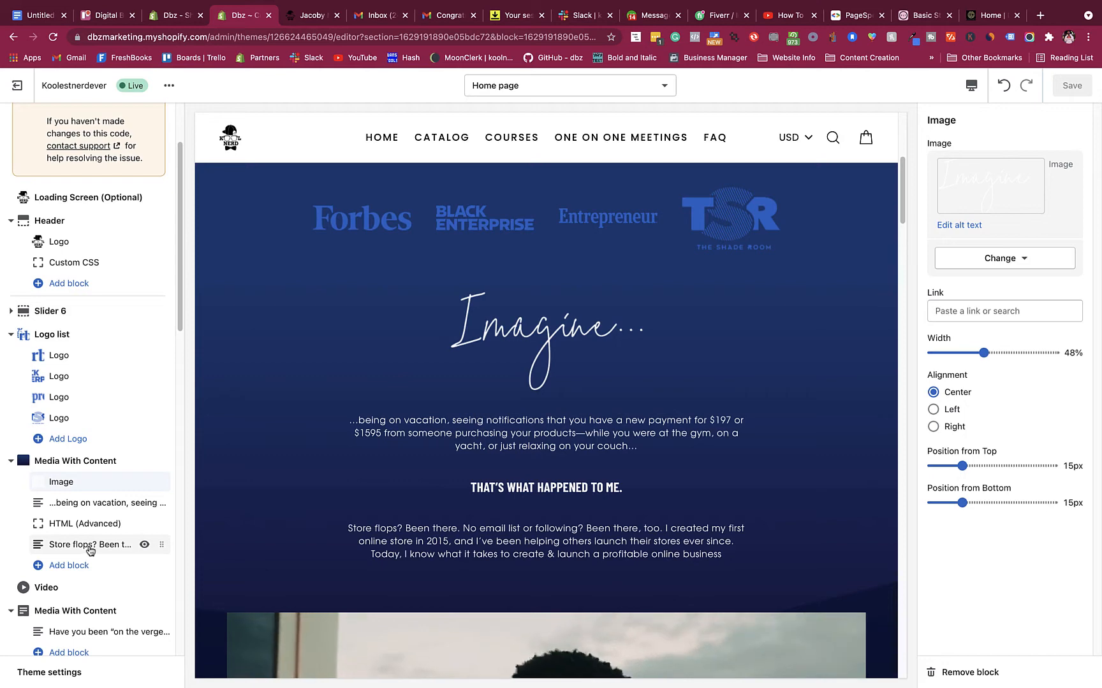
click(91, 546)
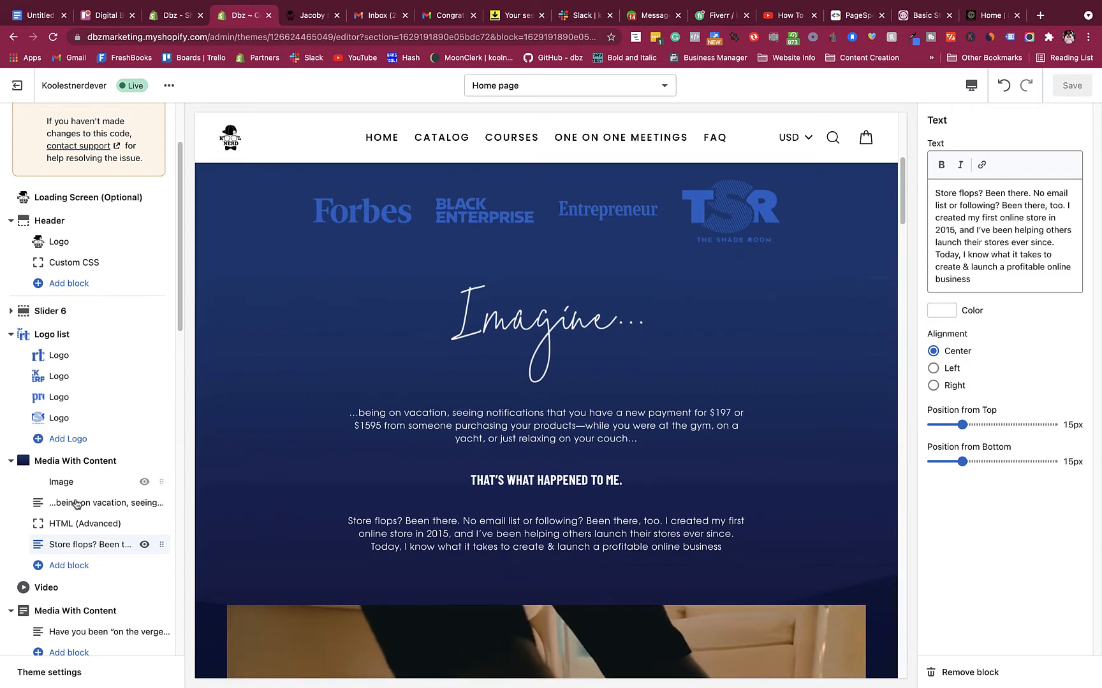
Open the Video section, look over its link and poster settings, and play the video in the preview before closing it
click(64, 587)
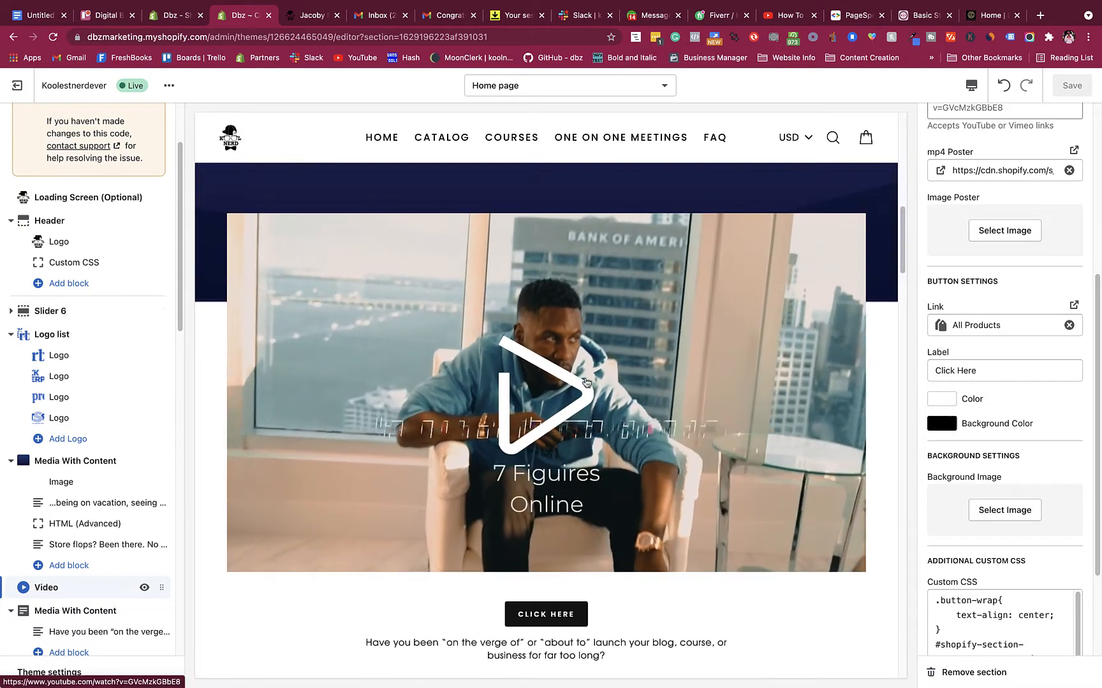
scroll(1004, 319, up, 5)
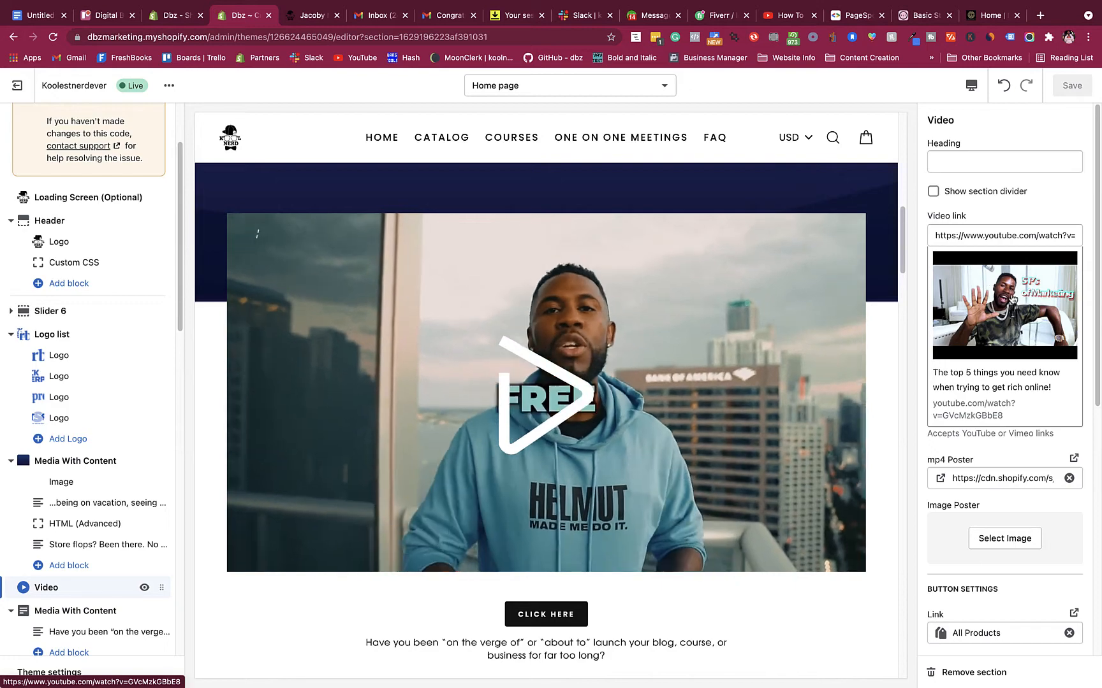
scroll(1027, 306, down, 1)
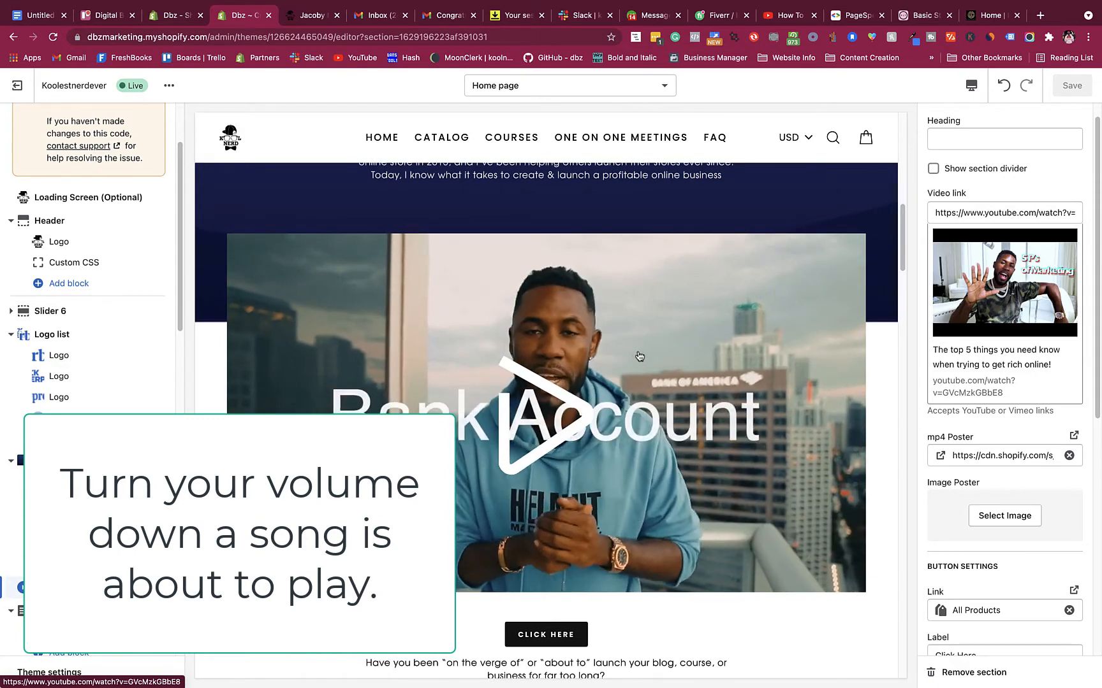
scroll(832, 302, up, 1)
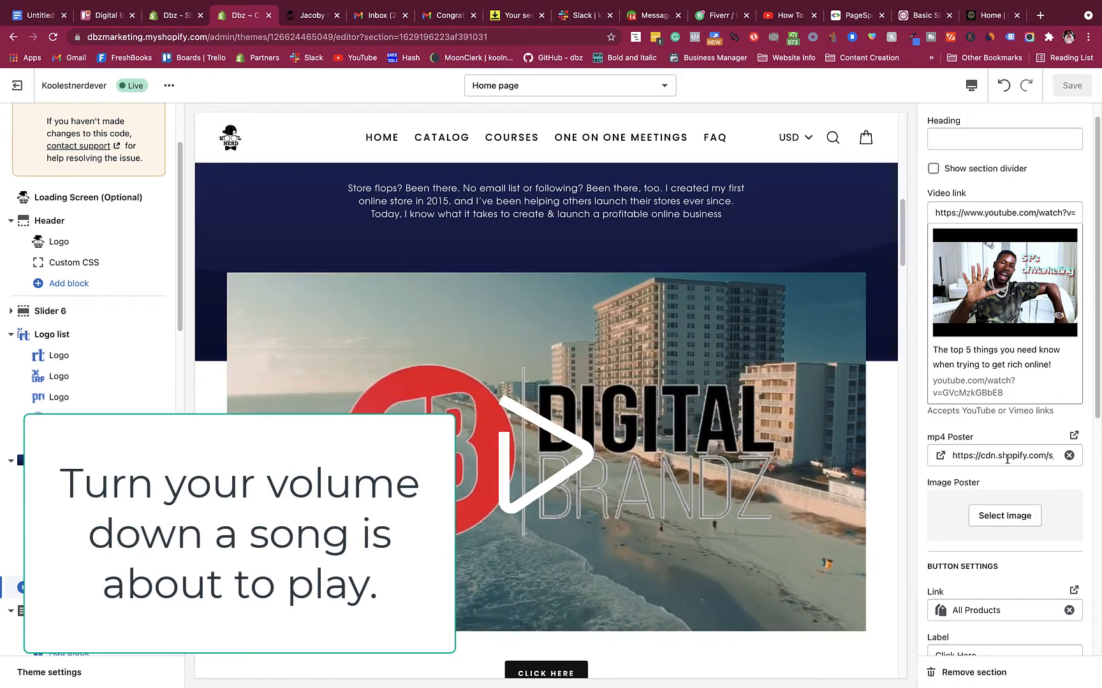
click(548, 451)
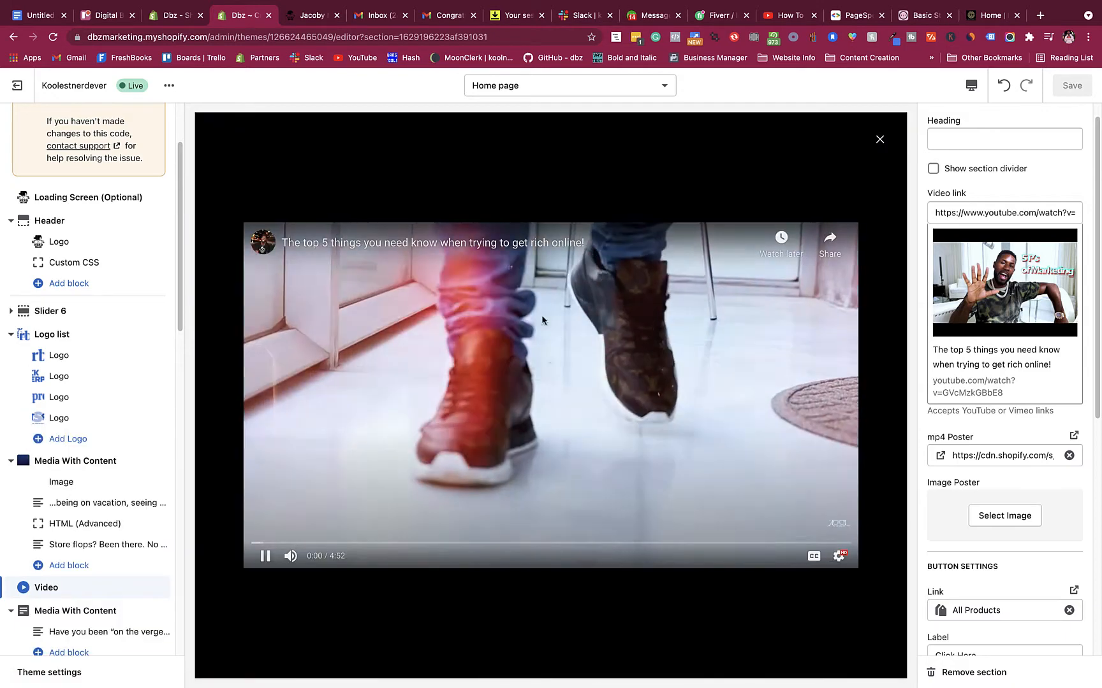
click(881, 141)
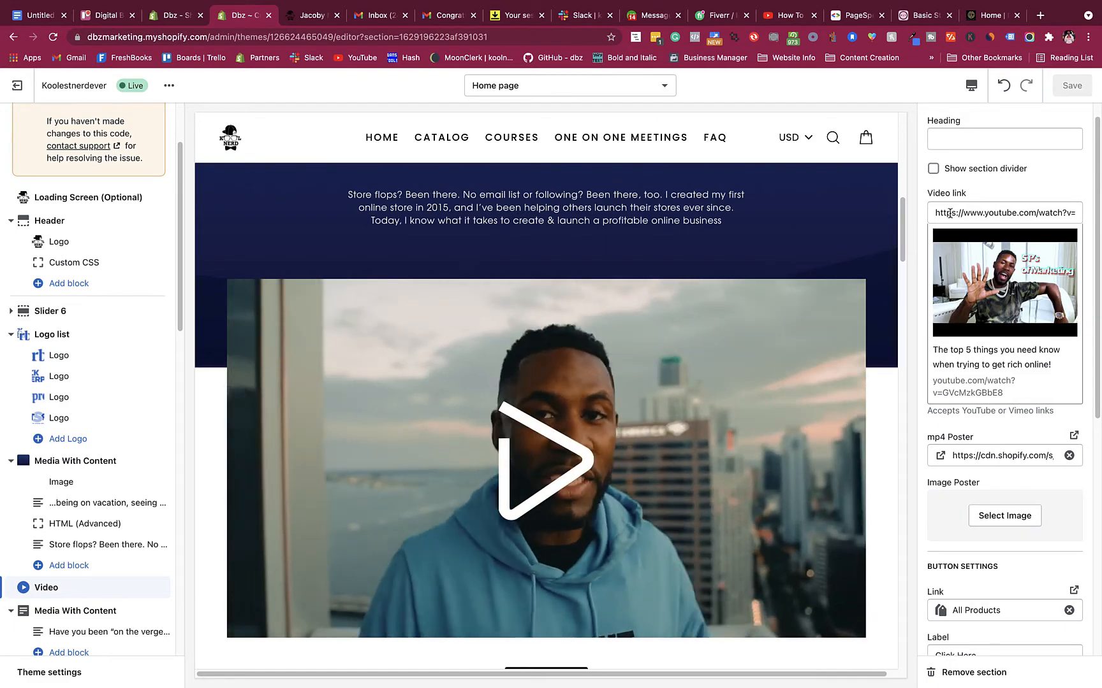
Switch to YouTube, open the Digital Brandz video "How to know if your images are LOW Quality!" and select its address
click(764, 19)
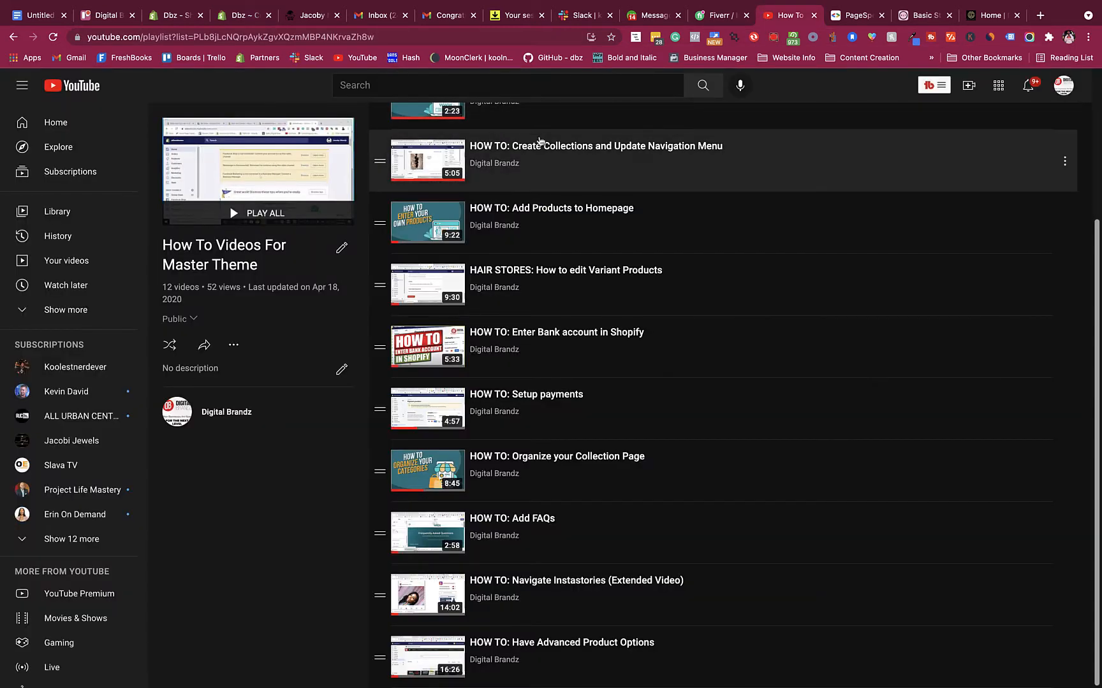
click(513, 163)
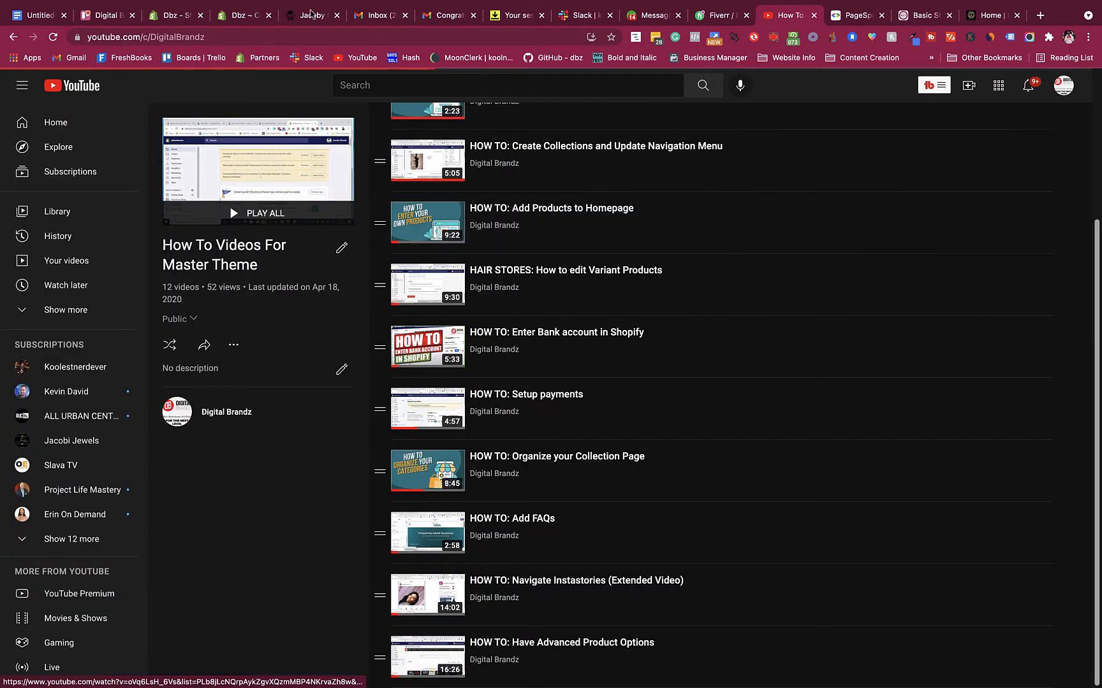
click(273, 37)
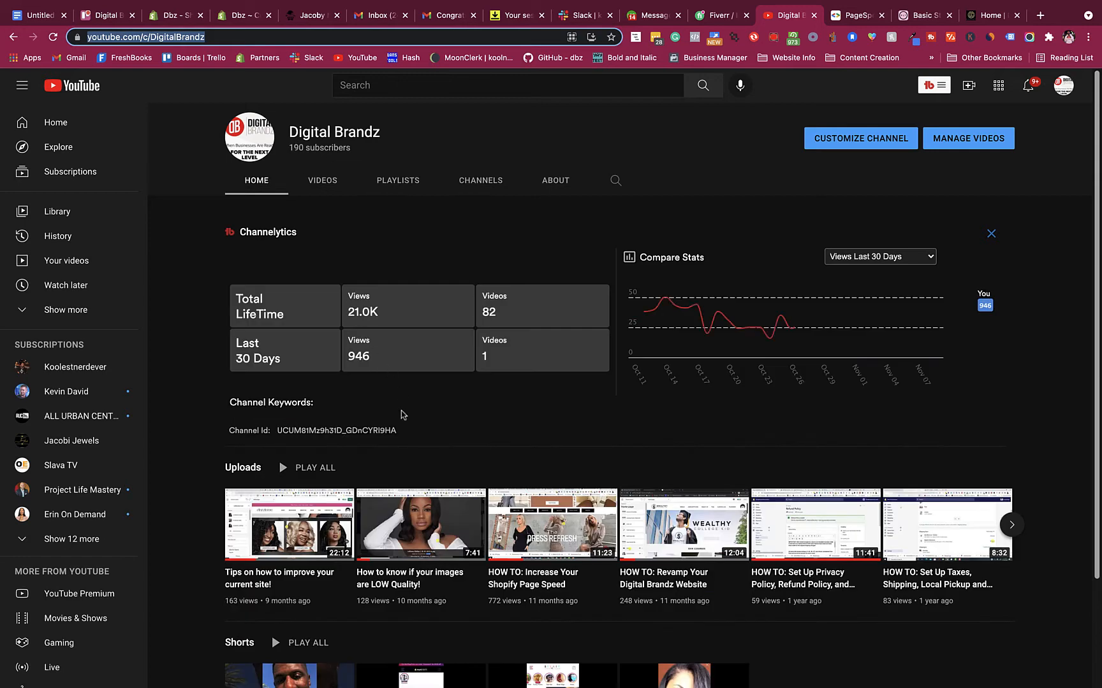
click(425, 490)
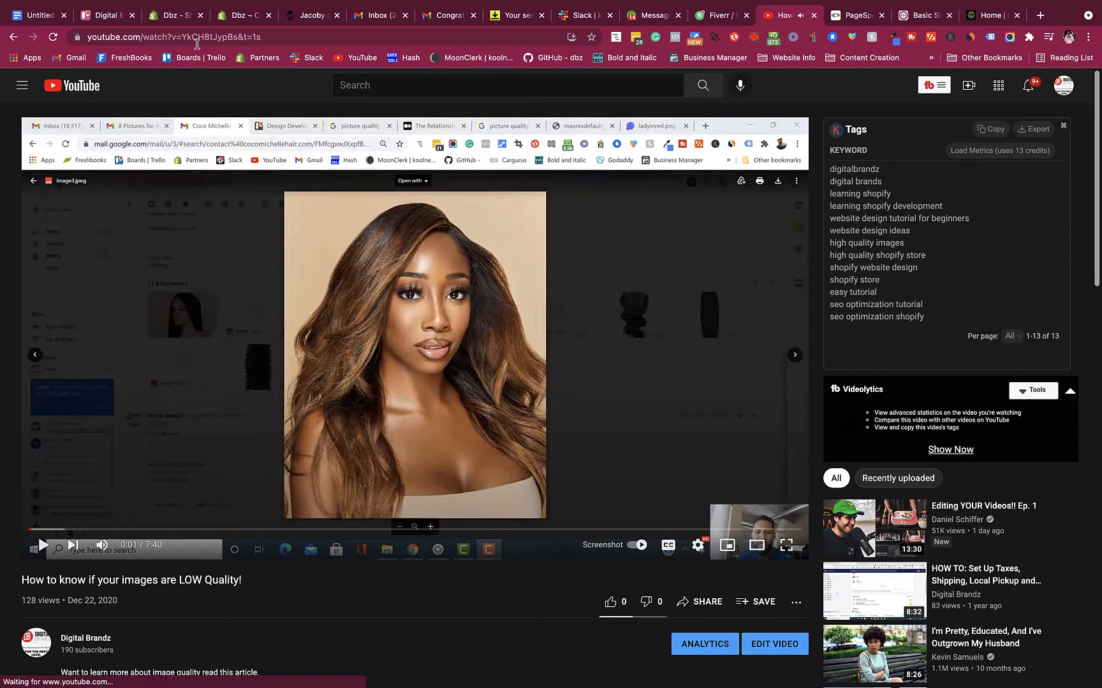
click(198, 39)
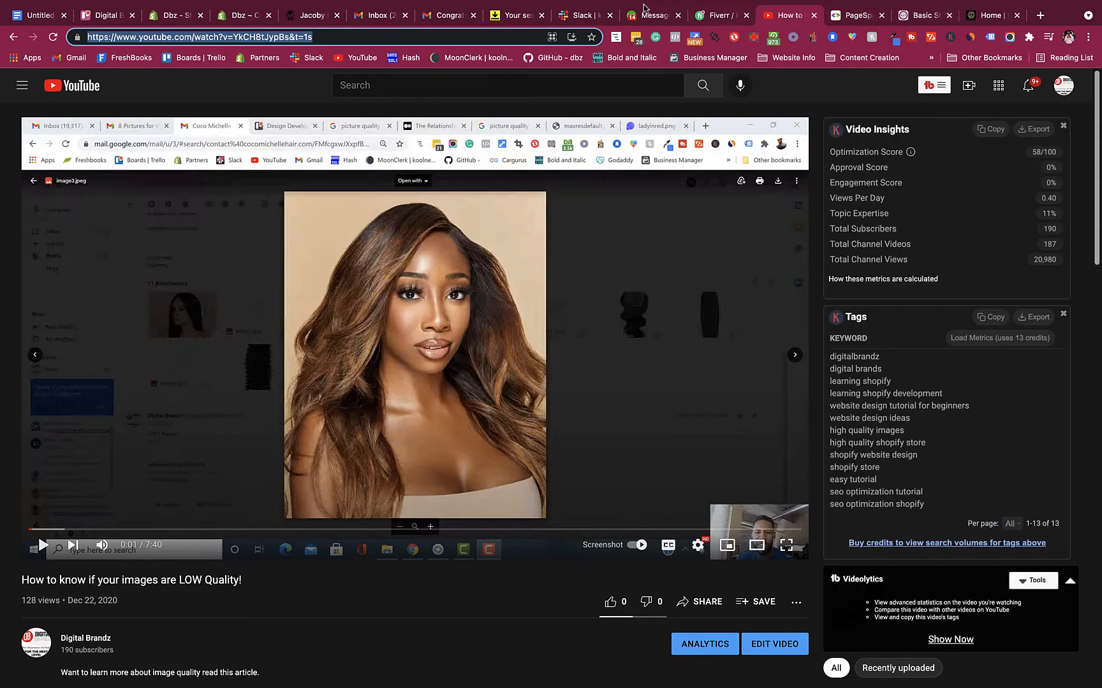
Return to the theme editor, place the cursor in the Video link field, and look over the section's poster, button and background settings
click(232, 16)
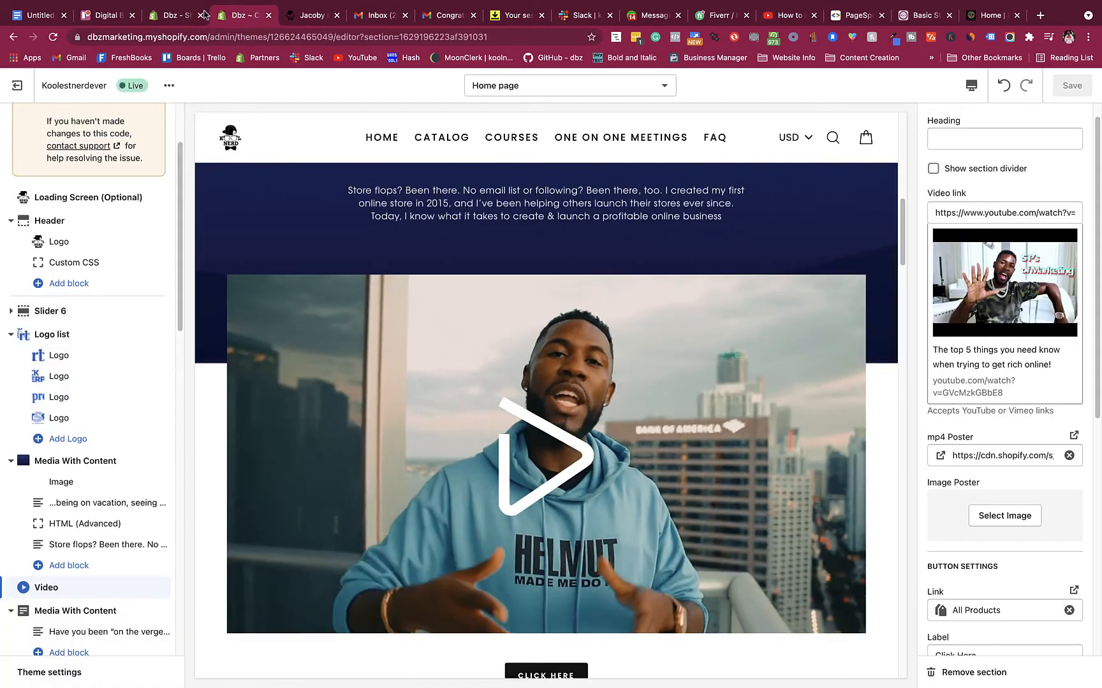
click(1020, 217)
scroll(890, 268, down, 2)
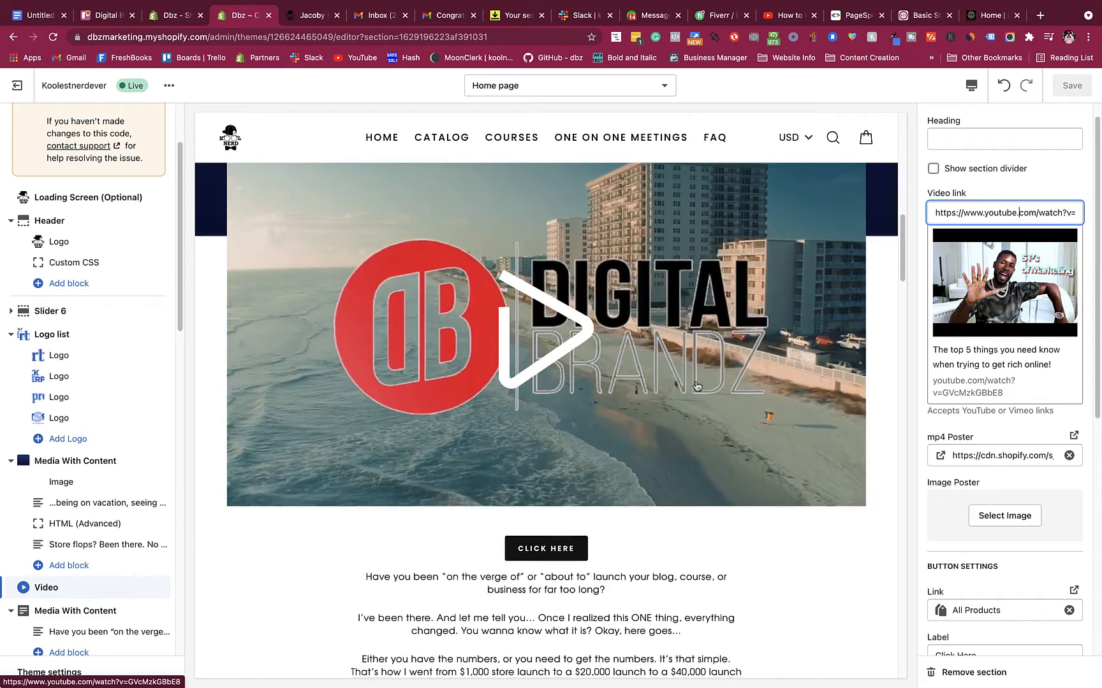
scroll(904, 469, down, 1)
scroll(920, 500, down, 4)
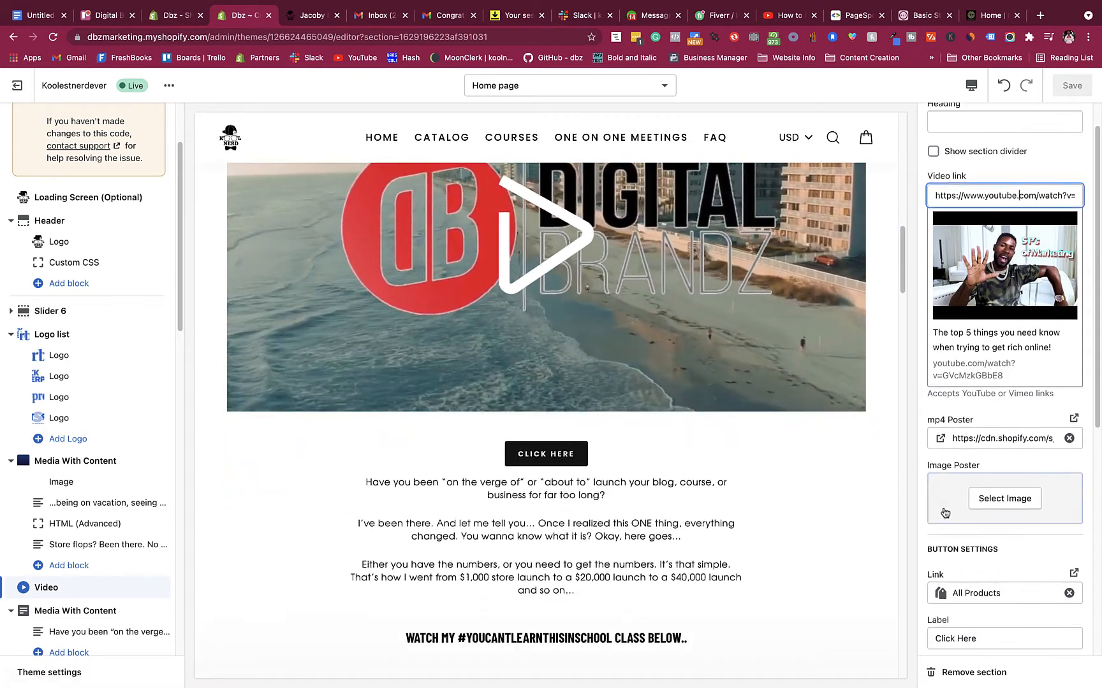
scroll(615, 446, up, 2)
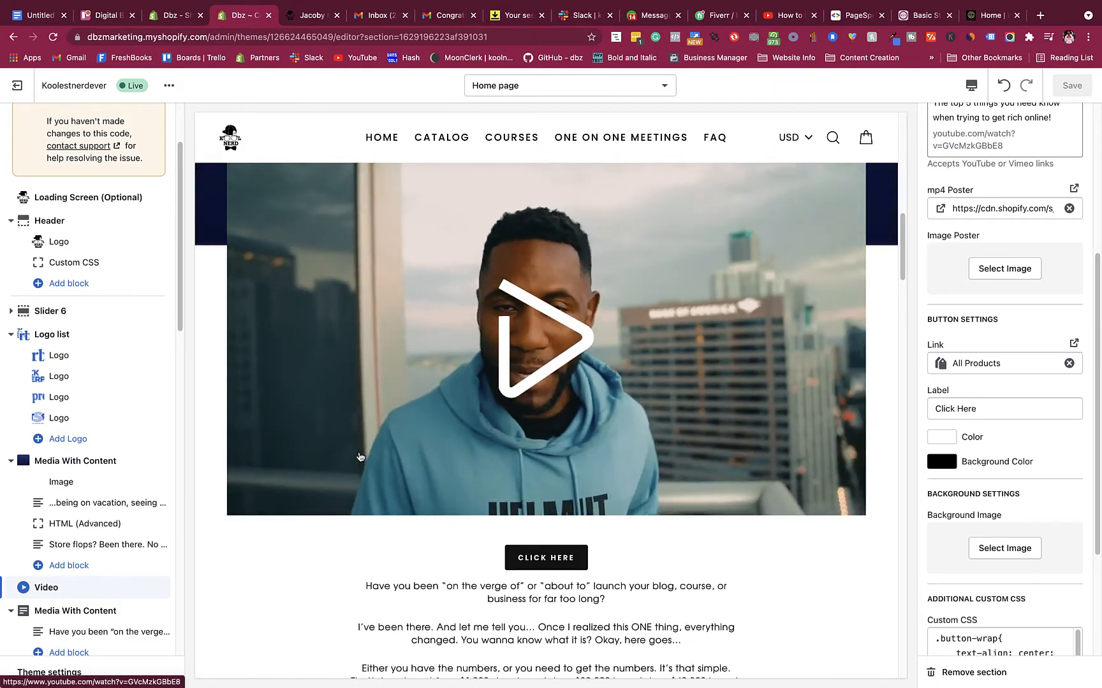
scroll(553, 536, down, 1)
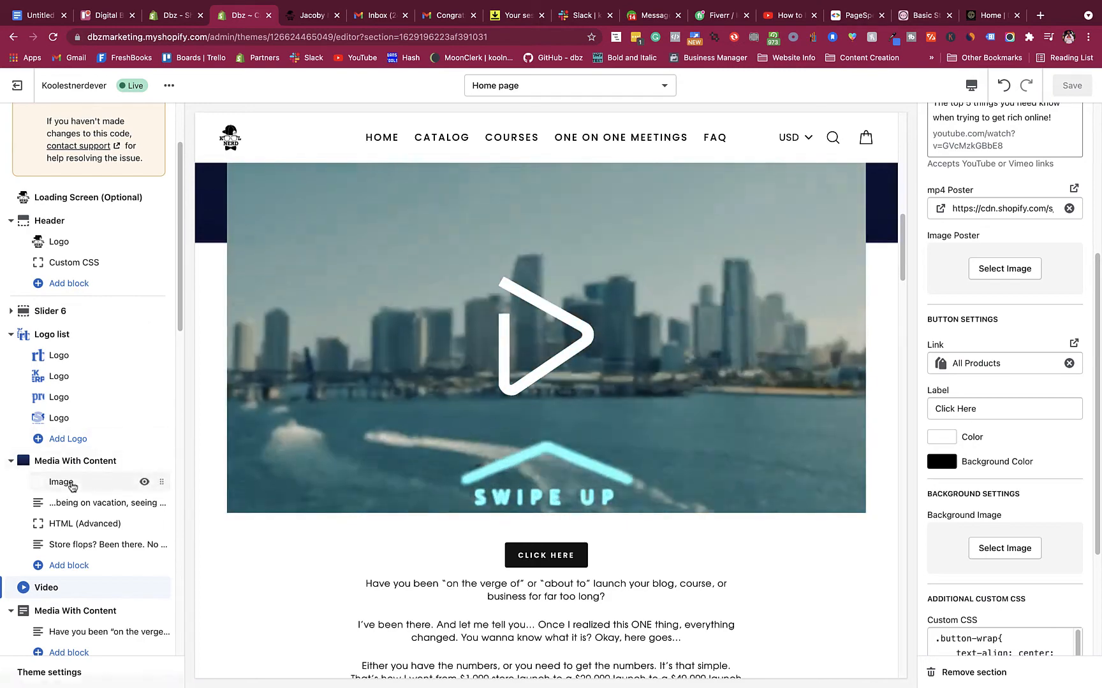
Open the second Media With Content section's text block and compare its text with the matching paragraphs in the page preview
scroll(105, 542, down, 1)
click(108, 575)
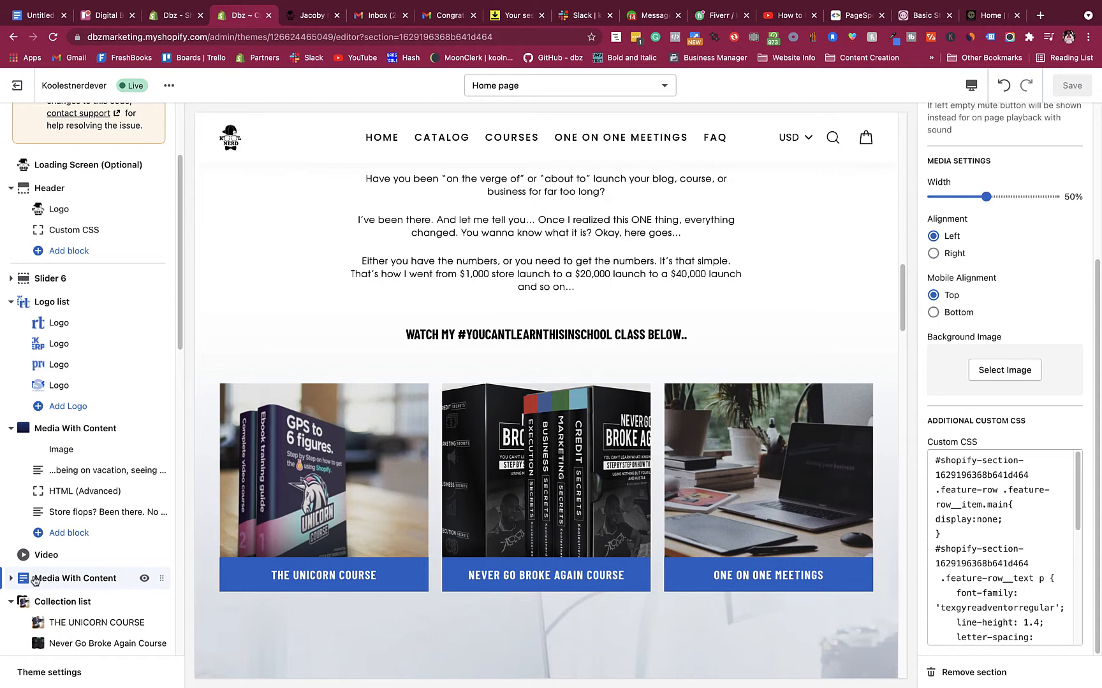
click(77, 602)
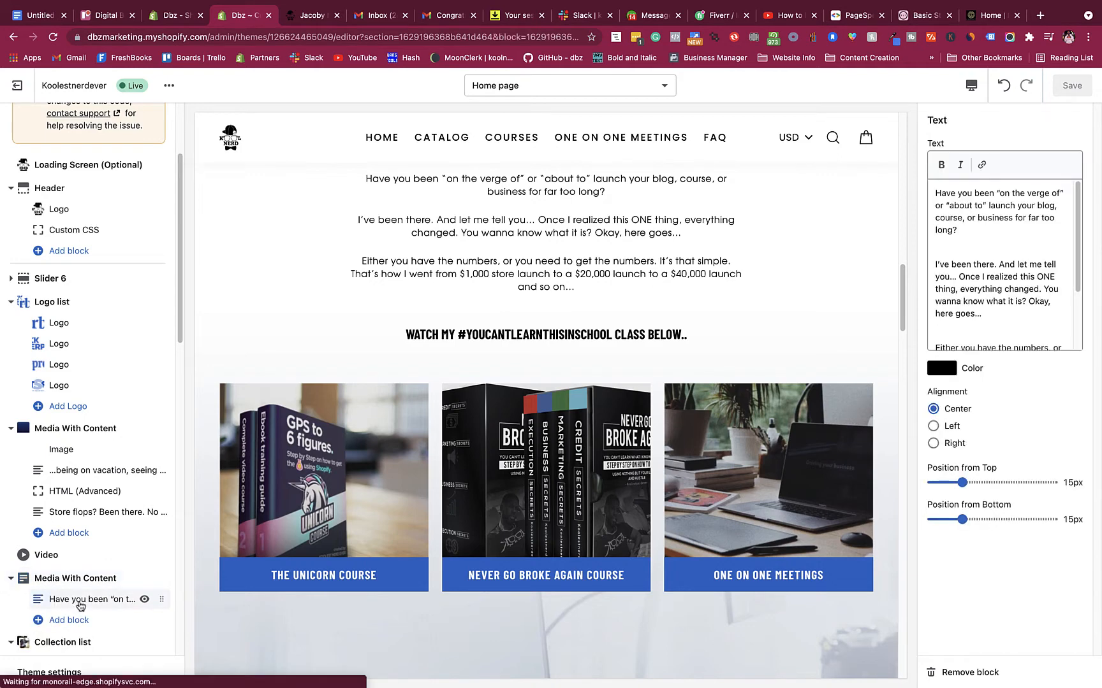
scroll(480, 411, up, 2)
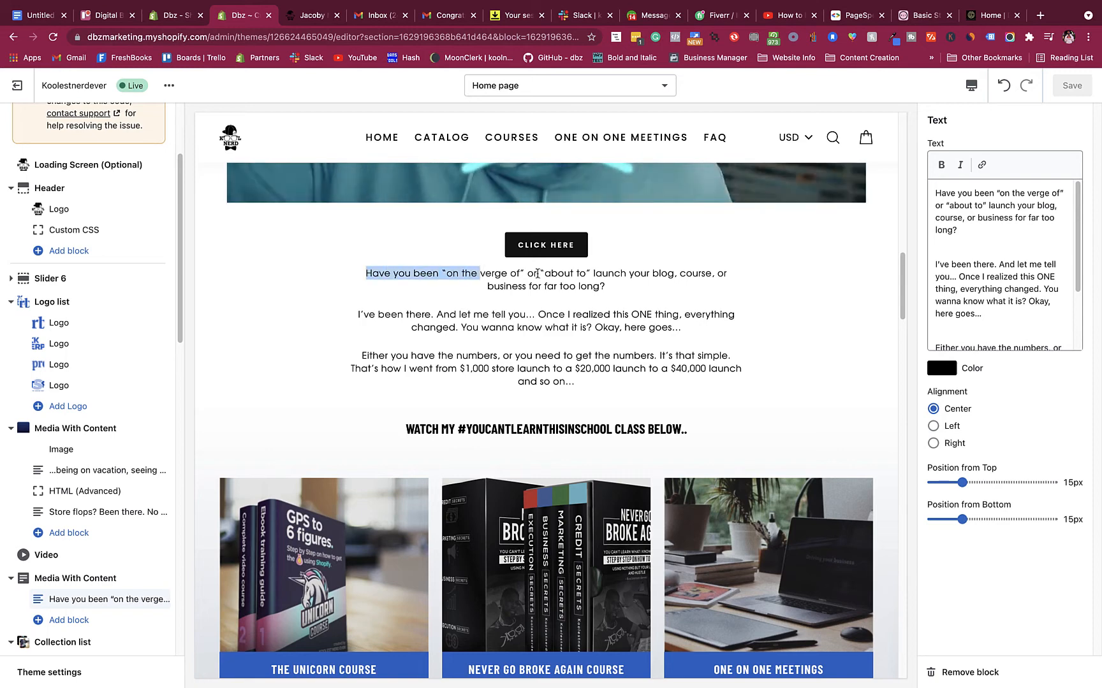
drag(538, 274, 958, 365)
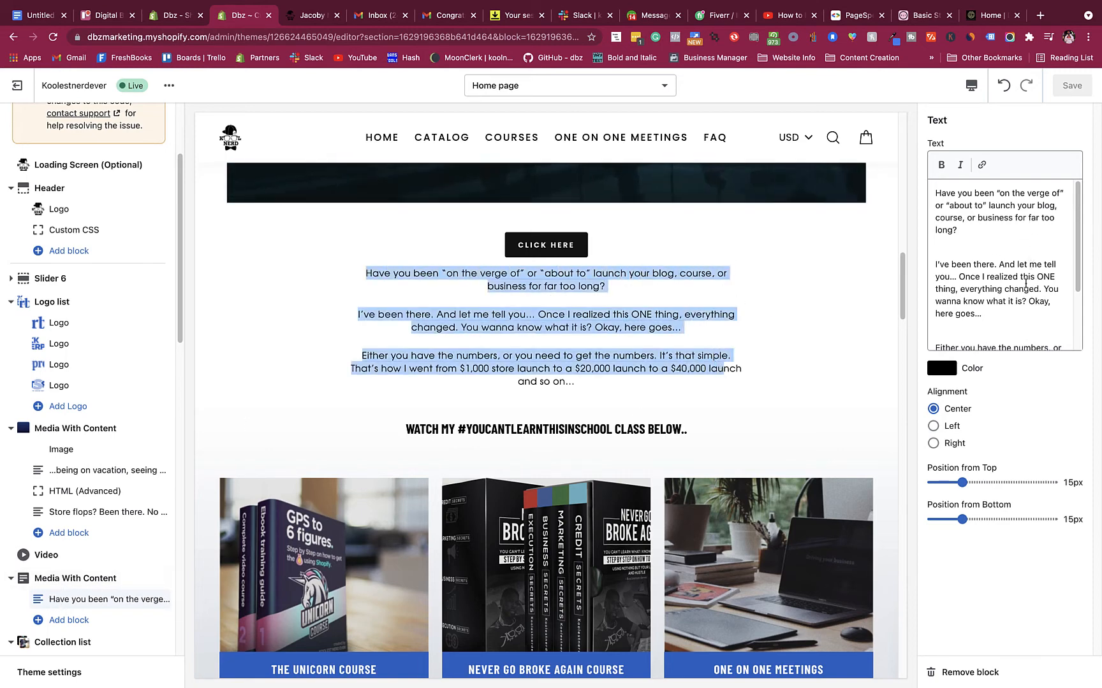
scroll(1020, 293, down, 3)
scroll(1020, 293, up, 1)
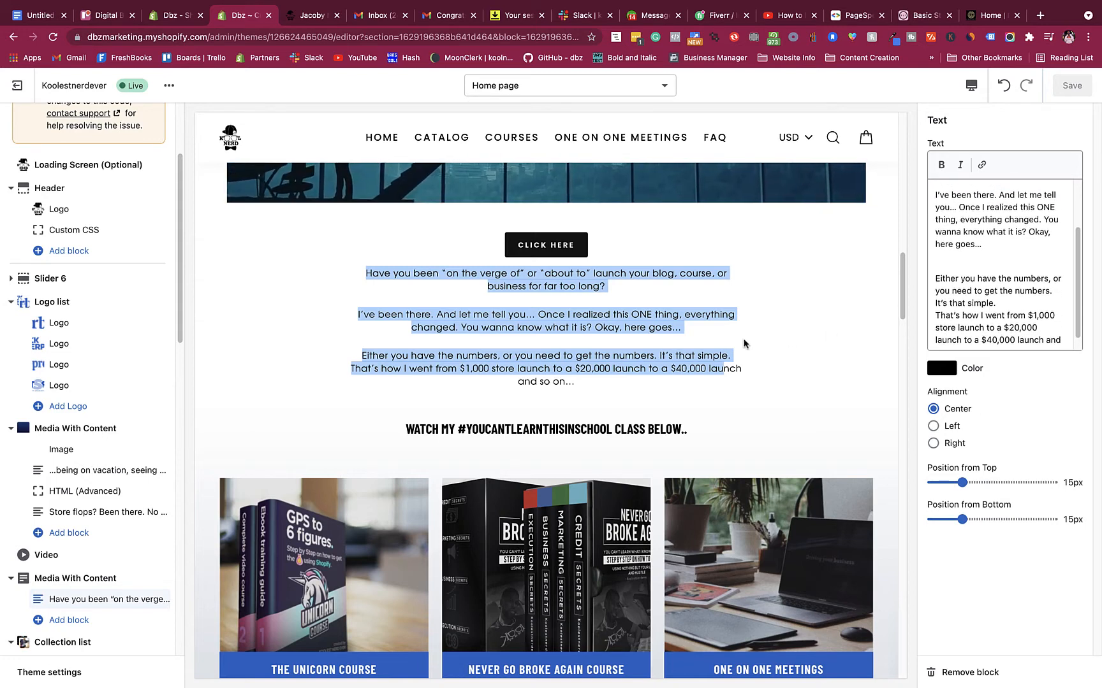
click(576, 355)
scroll(85, 458, down, 1)
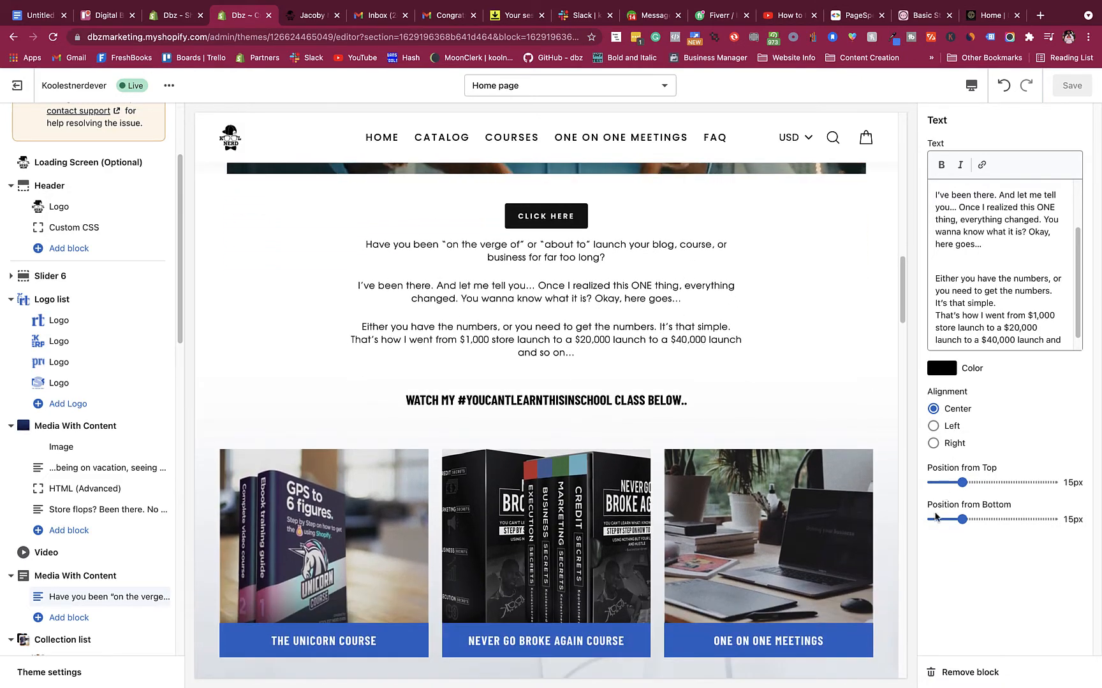
Collapse the blocks of the second and first Media With Content sections and of the Logo list section
scroll(37, 444, down, 2)
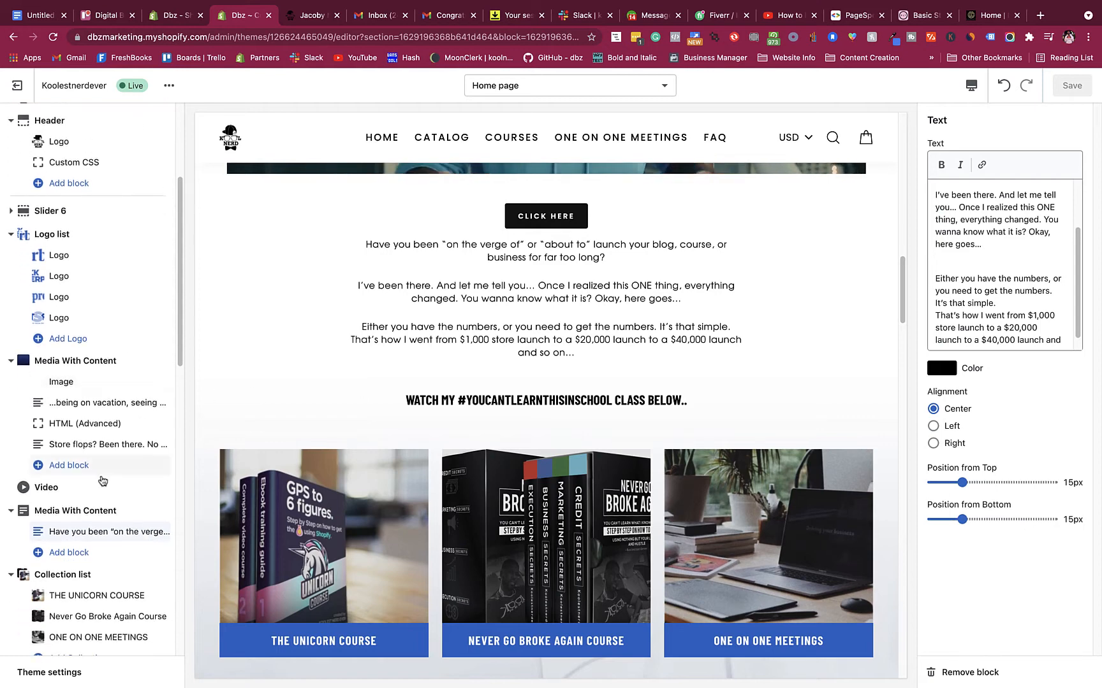
click(11, 510)
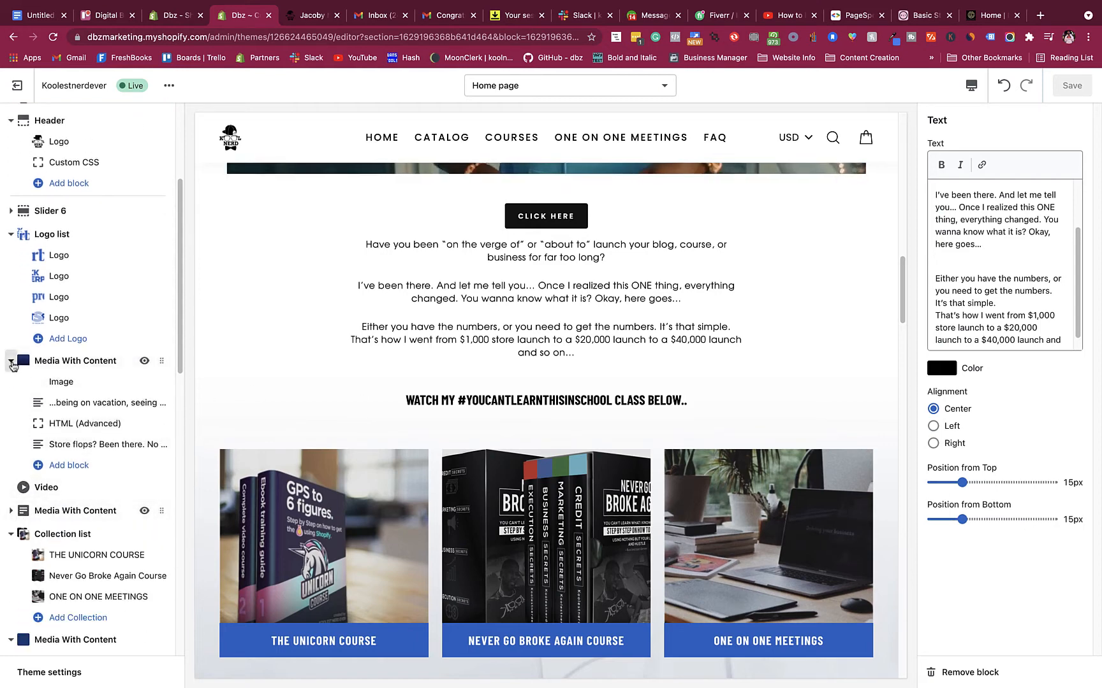
click(11, 361)
scroll(11, 306, up, 2)
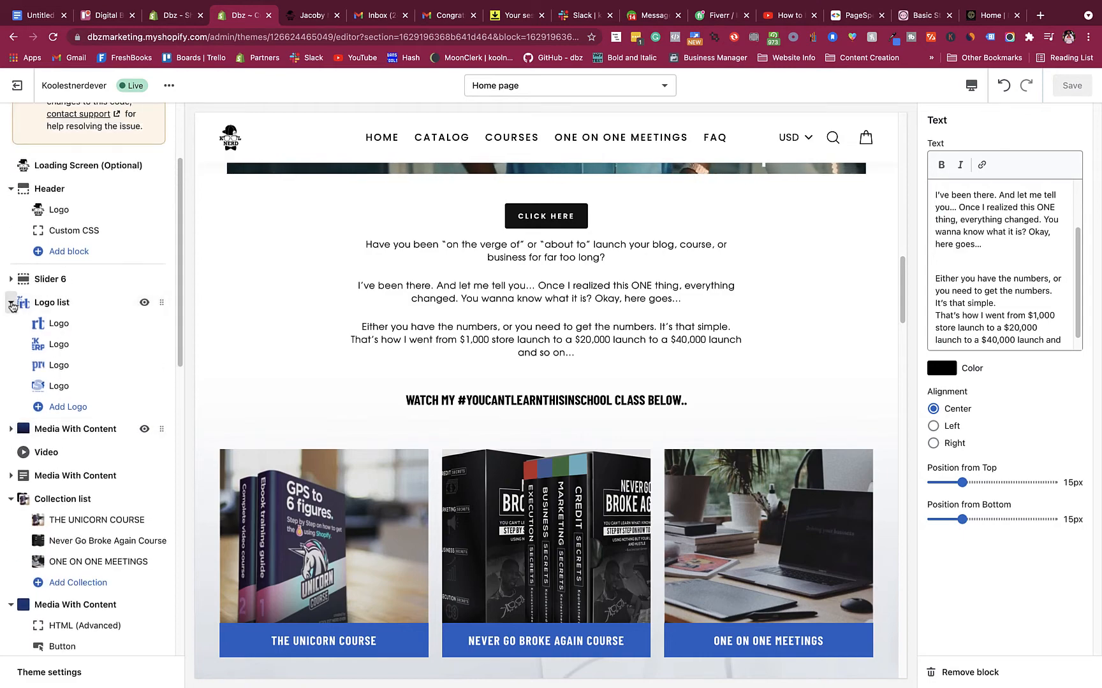
click(11, 306)
Move the Logo list section directly below the Video section and check its position in the page preview
scroll(345, 374, up, 10)
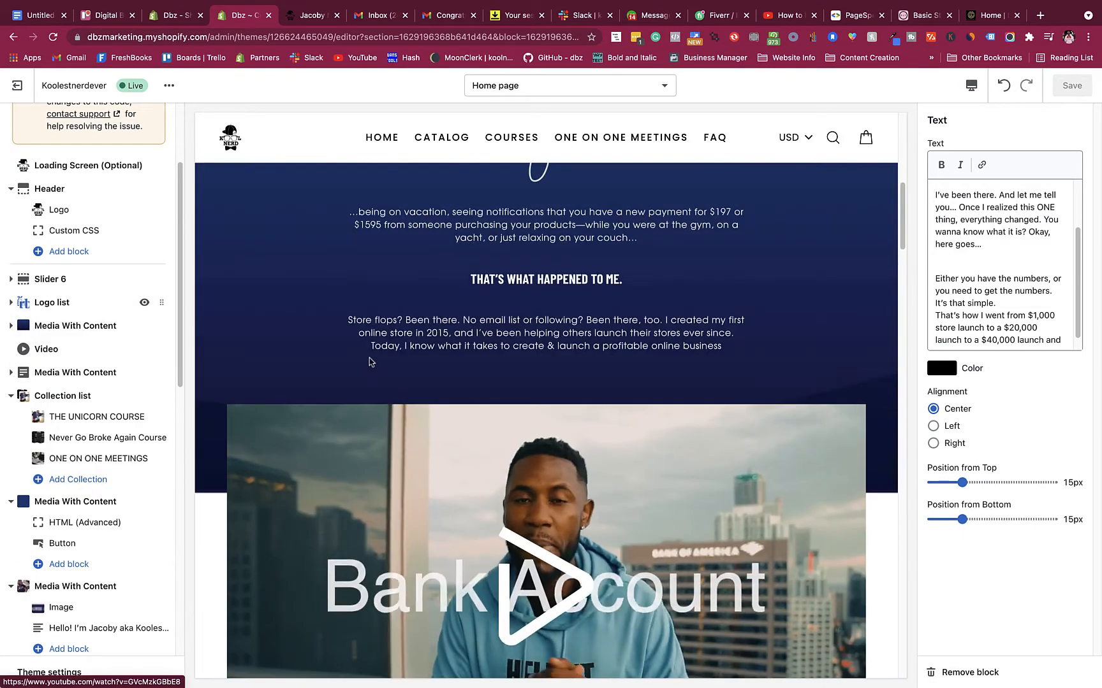
scroll(370, 362, up, 6)
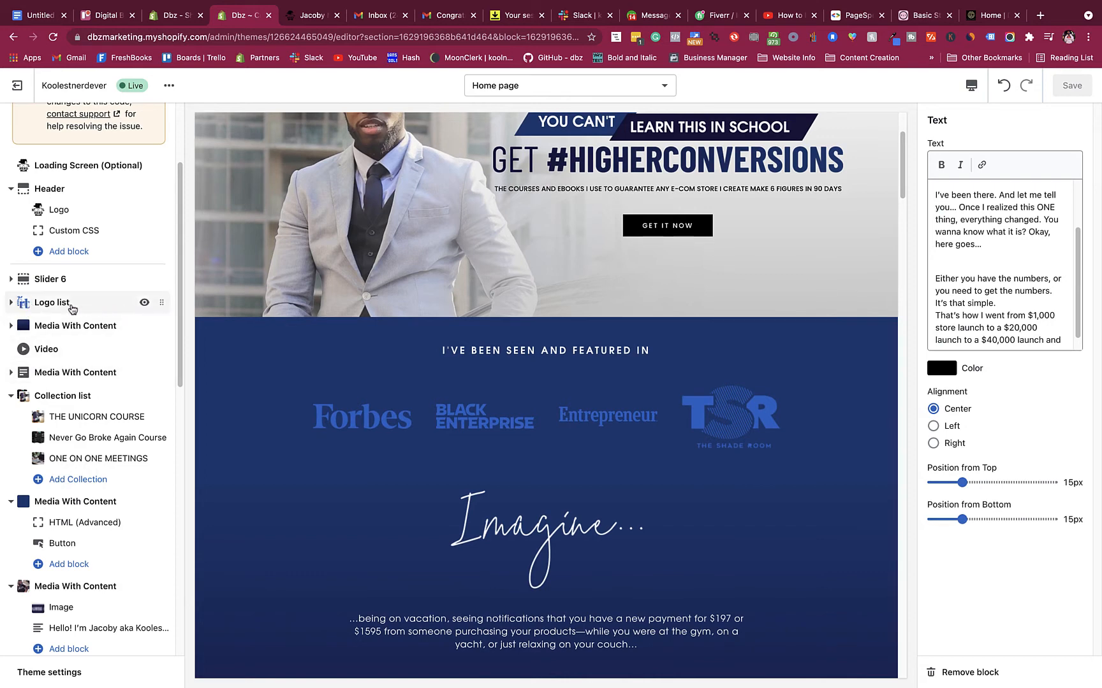
drag(166, 301, 167, 348)
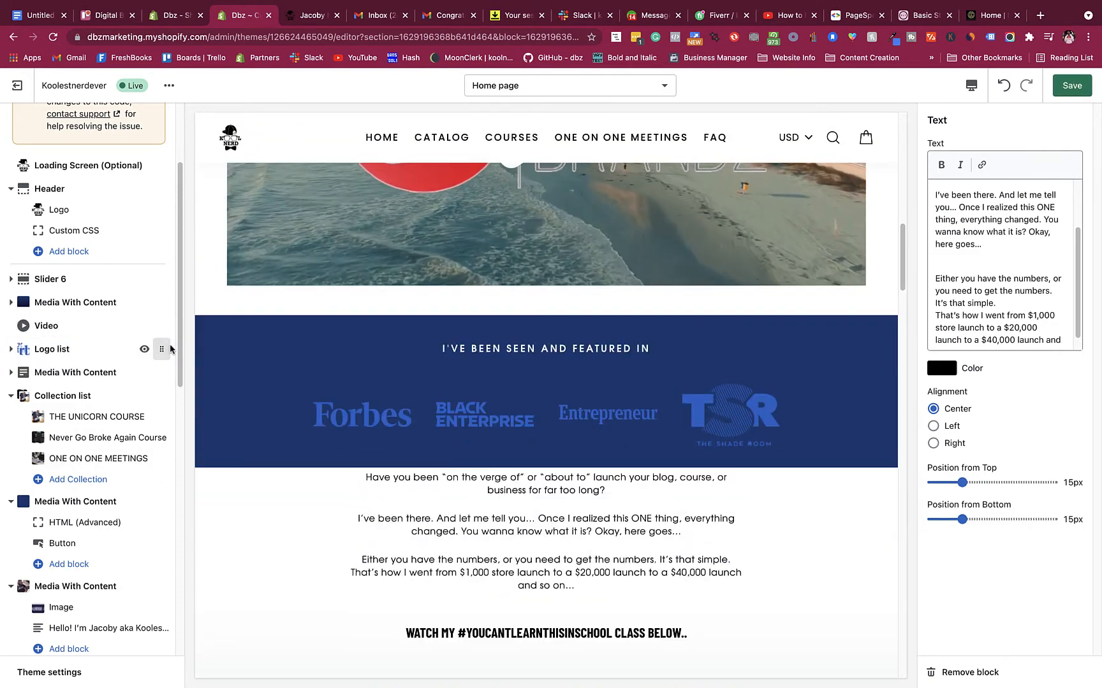
scroll(538, 393, up, 12)
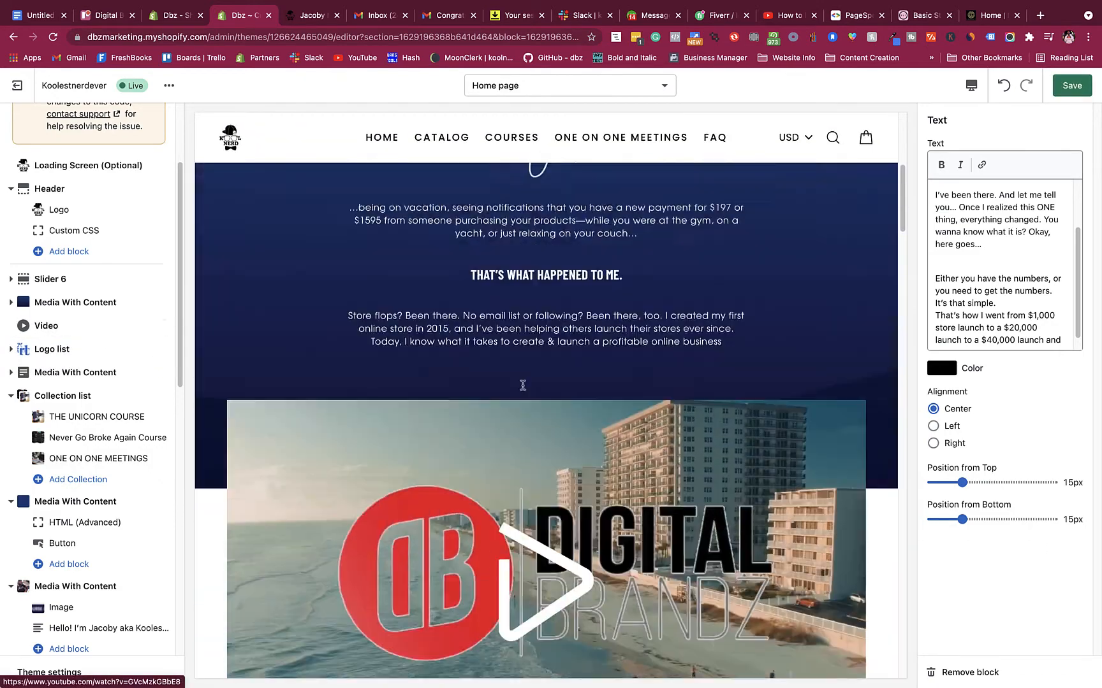
scroll(488, 373, down, 12)
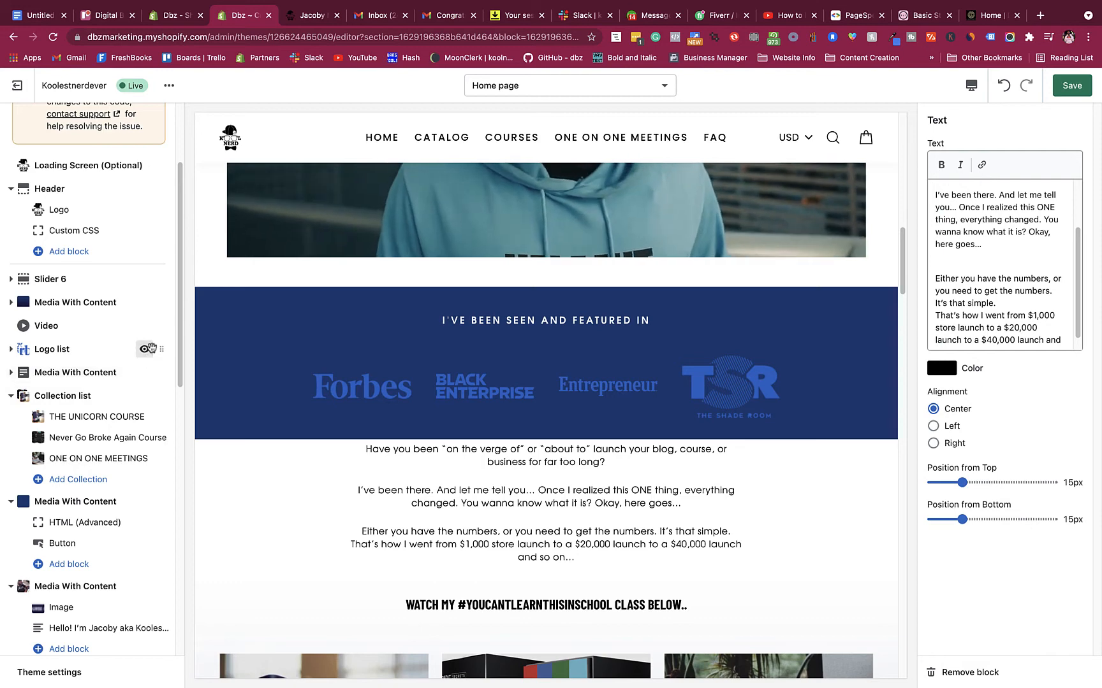
Move the Logo list section back to its place between Slider 6 and the first Media With Content section
drag(161, 349, 170, 305)
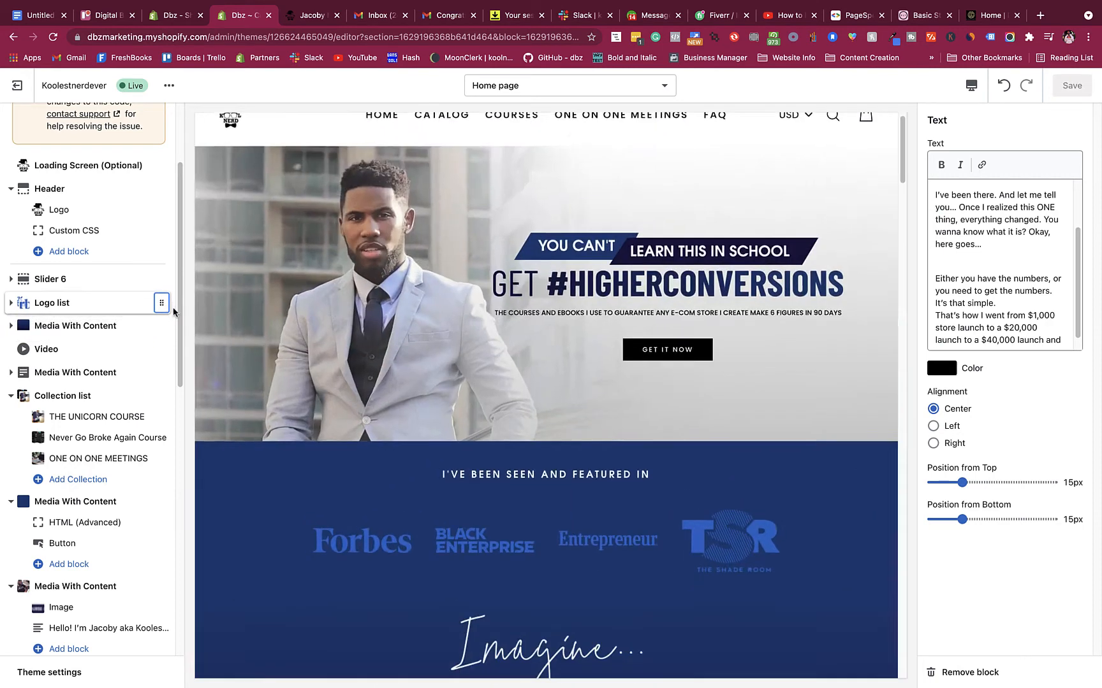
scroll(114, 510, down, 3)
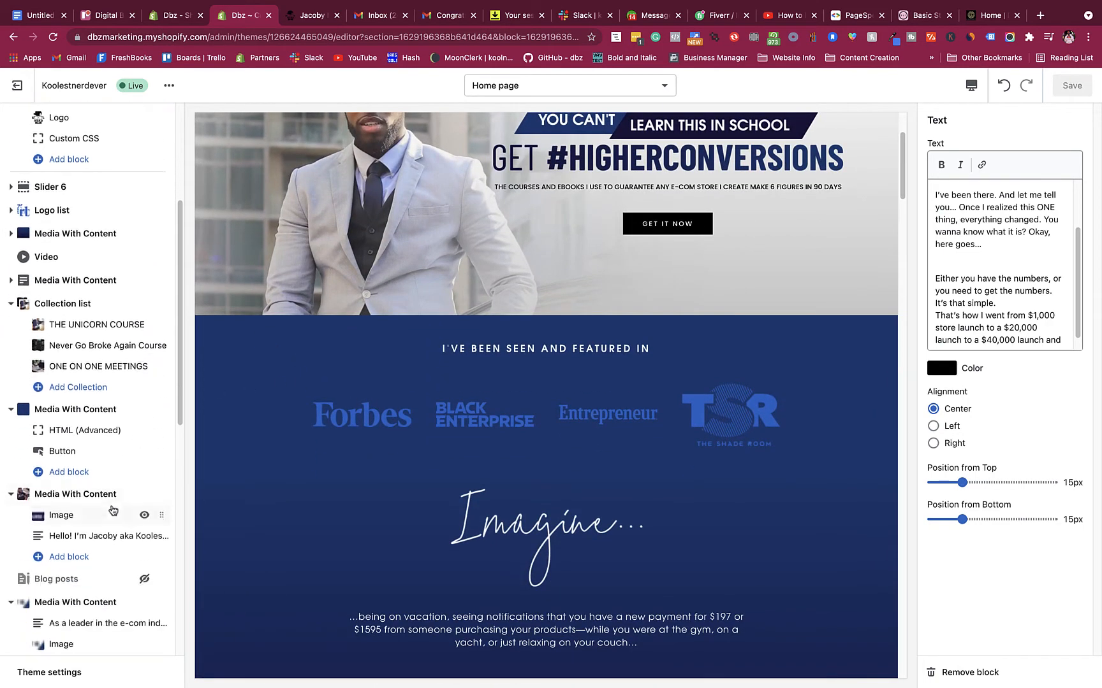
Move the Meet Your Course Launch Coach Media With Content section below Blog posts and review its image and text blocks
drag(158, 492, 147, 529)
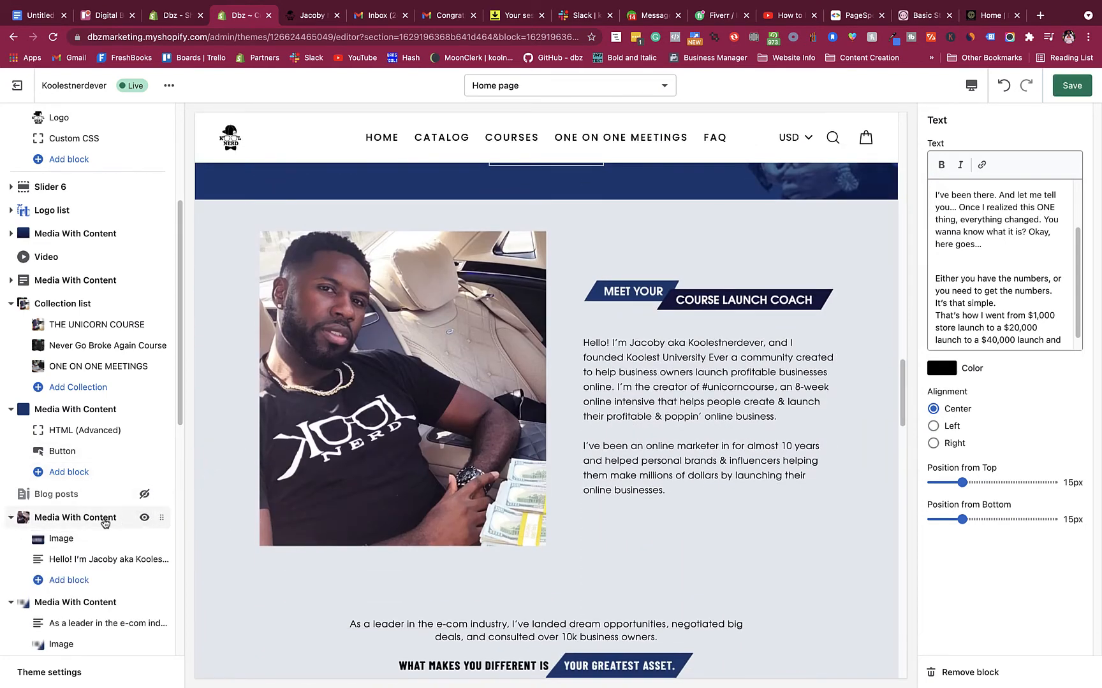
click(71, 519)
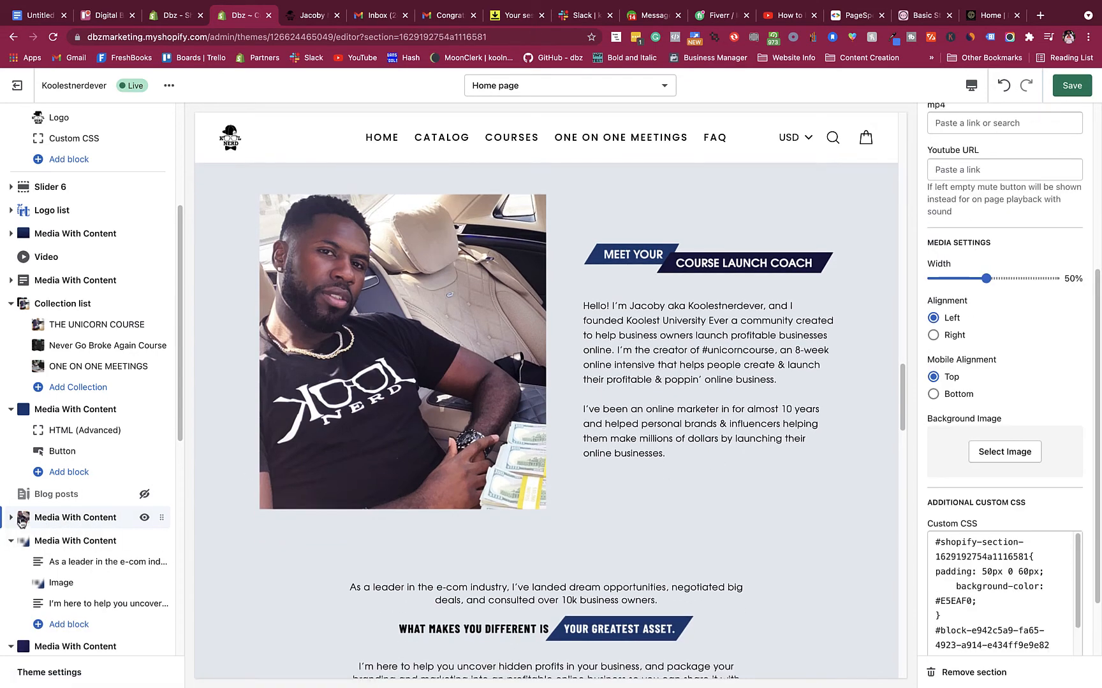
click(12, 518)
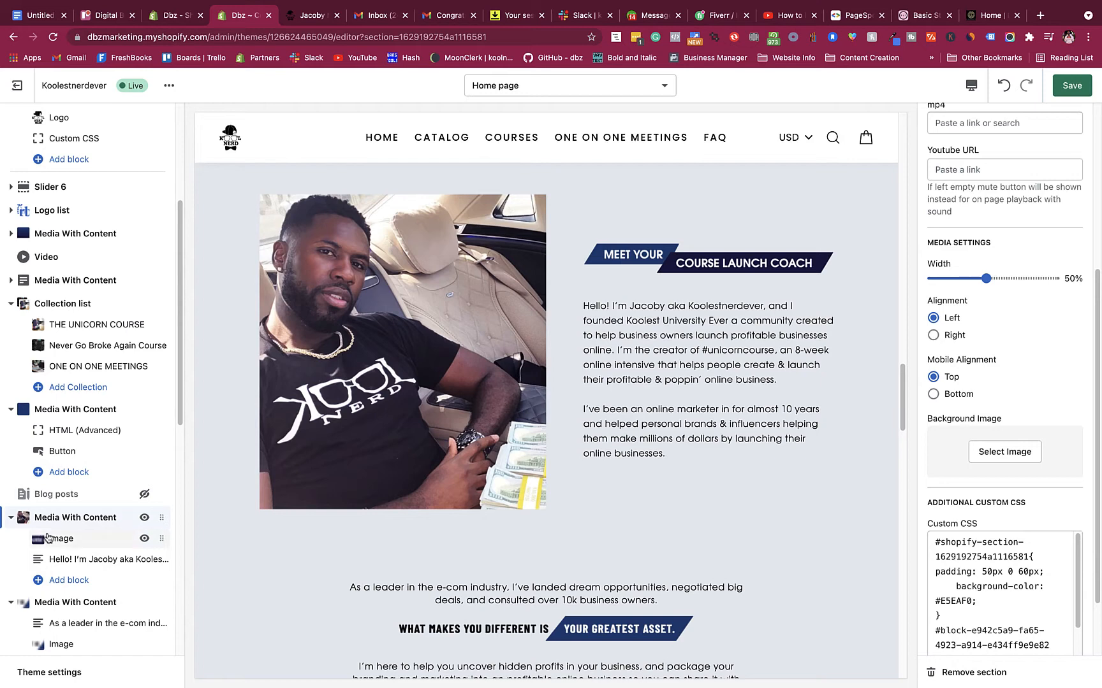
click(51, 540)
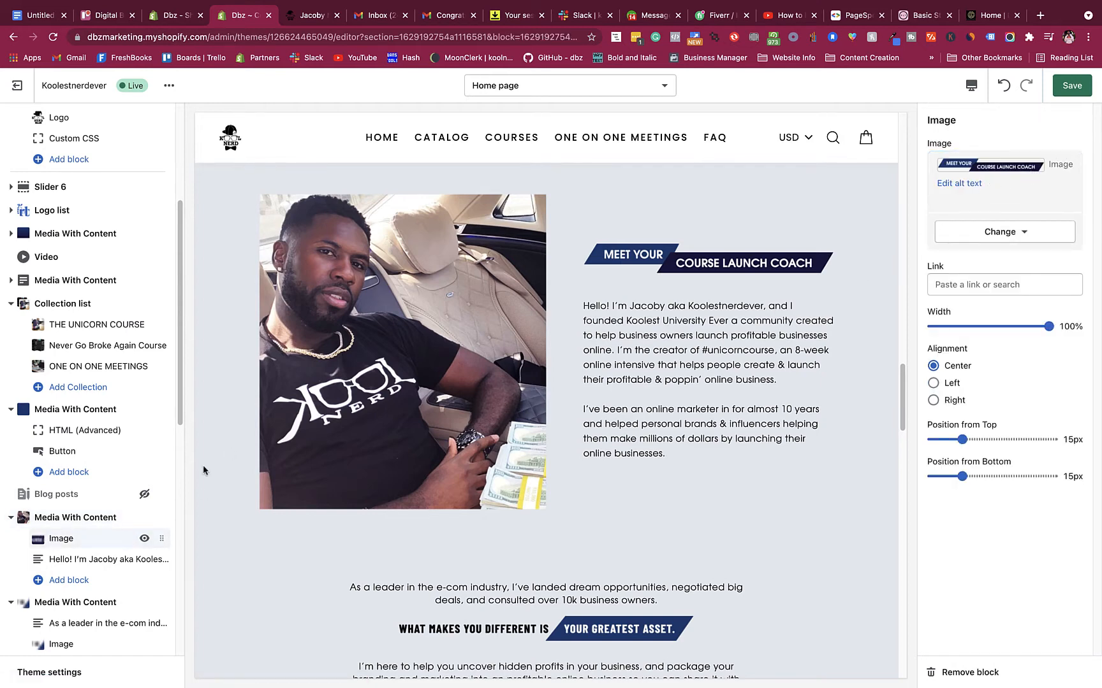
click(80, 568)
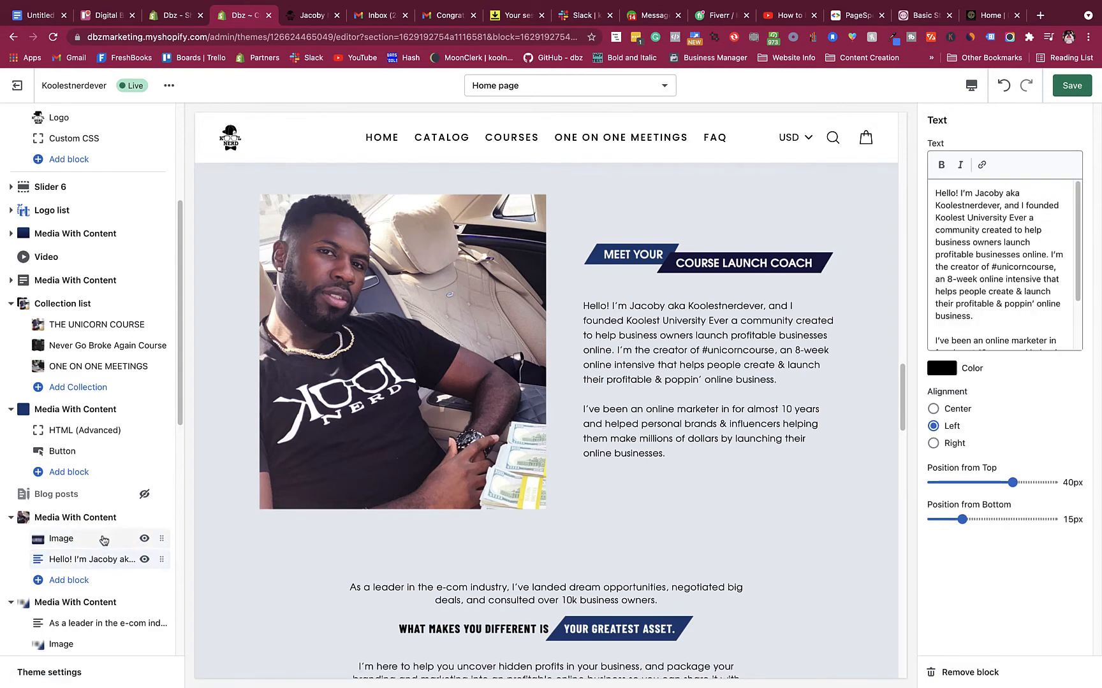
Open the following Media With Content section and review its "As a leader in the e-com industry" text block and its image block
scroll(96, 561, down, 1)
click(83, 577)
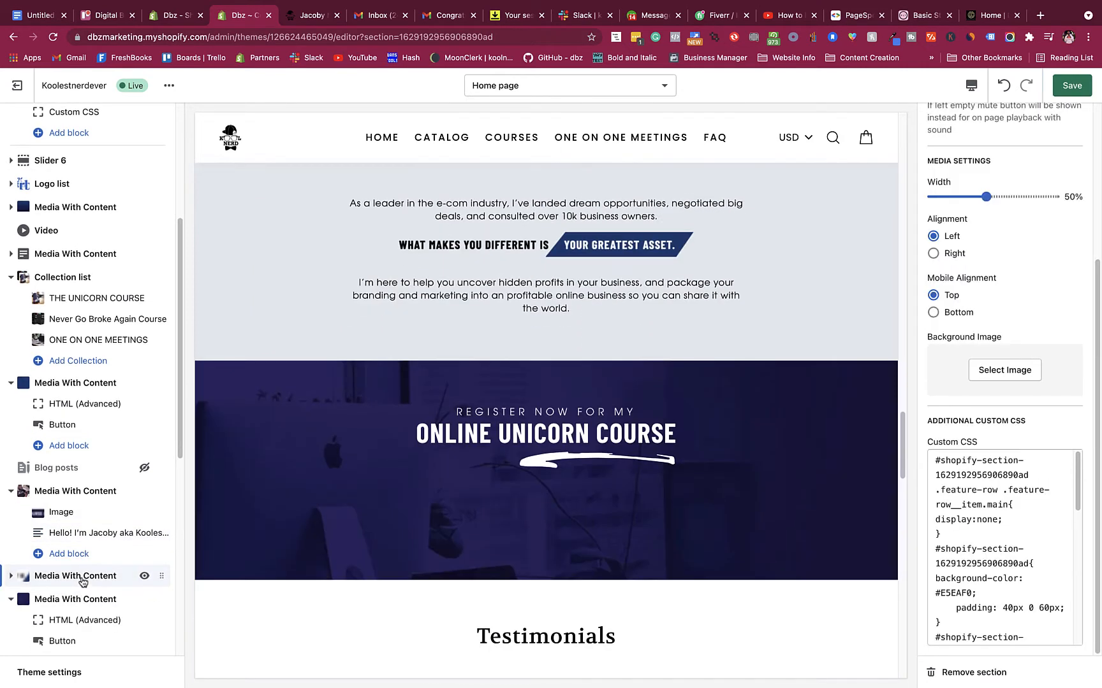
click(10, 577)
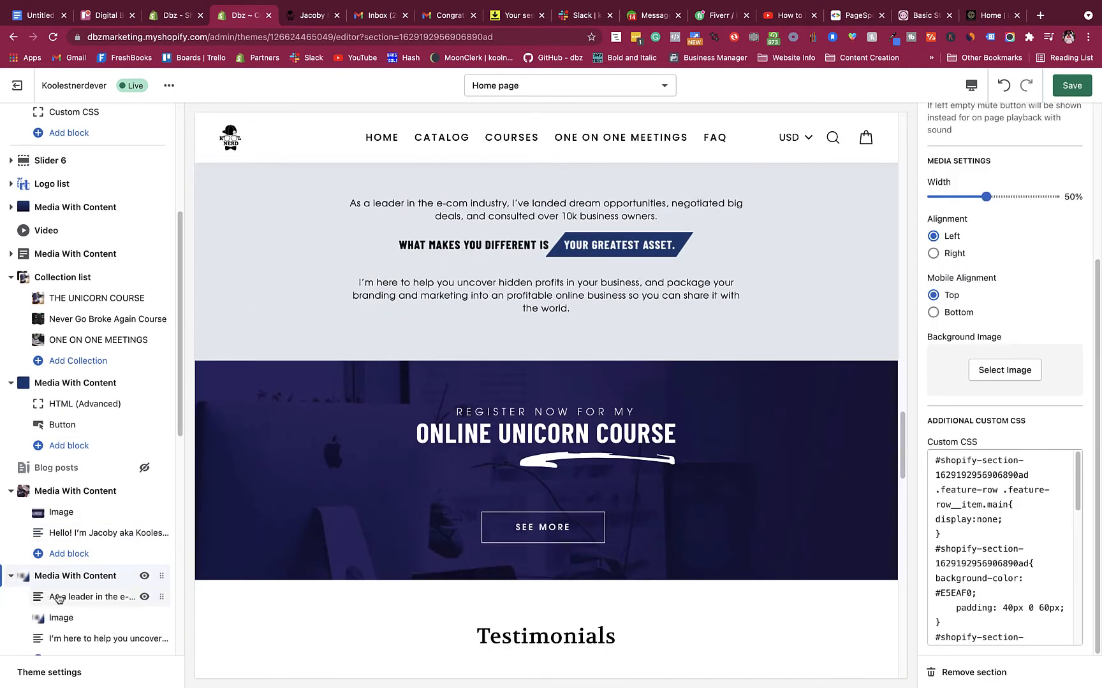
click(79, 597)
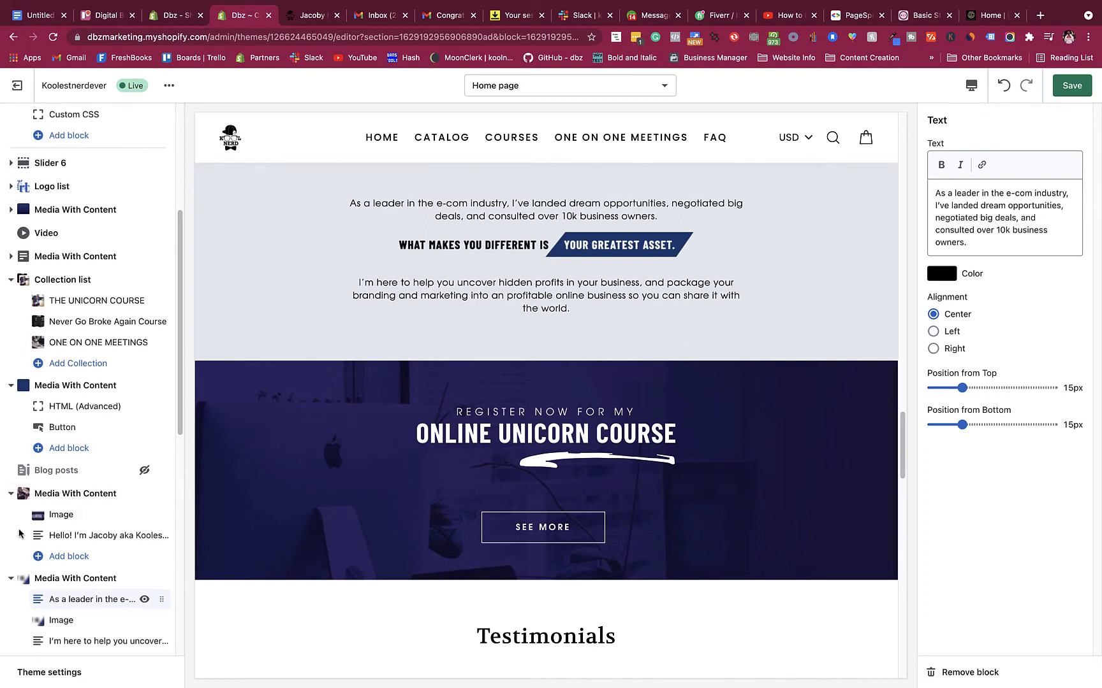
scroll(83, 548, down, 3)
click(77, 539)
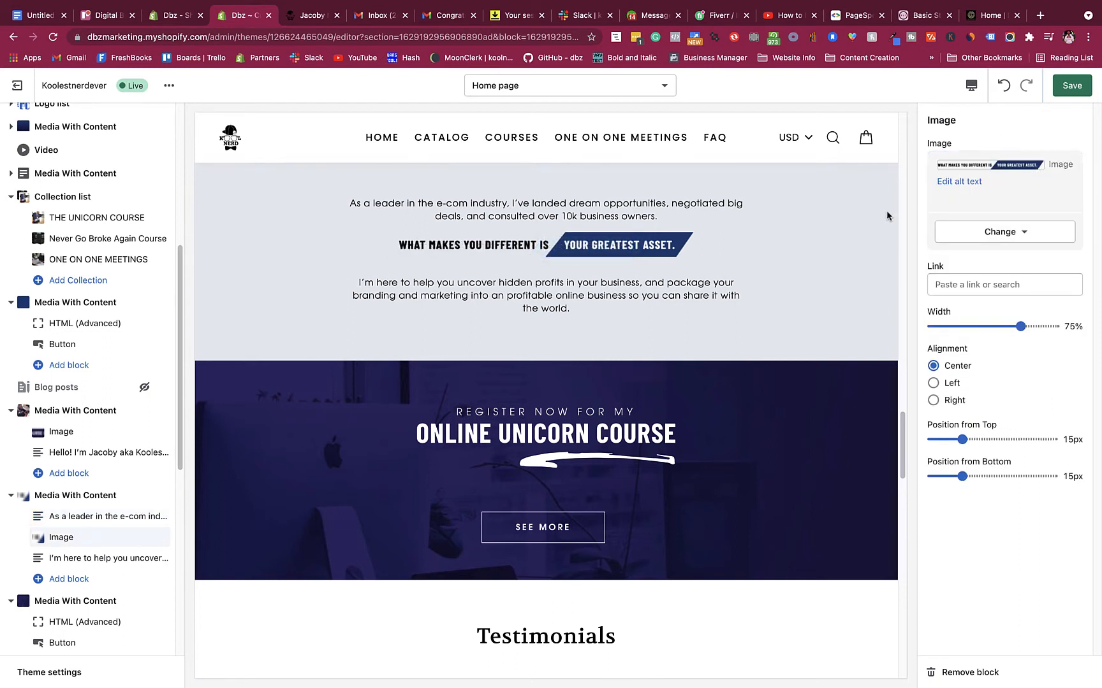
Open the Footer promotions section and expand its blocks
scroll(64, 488, down, 5)
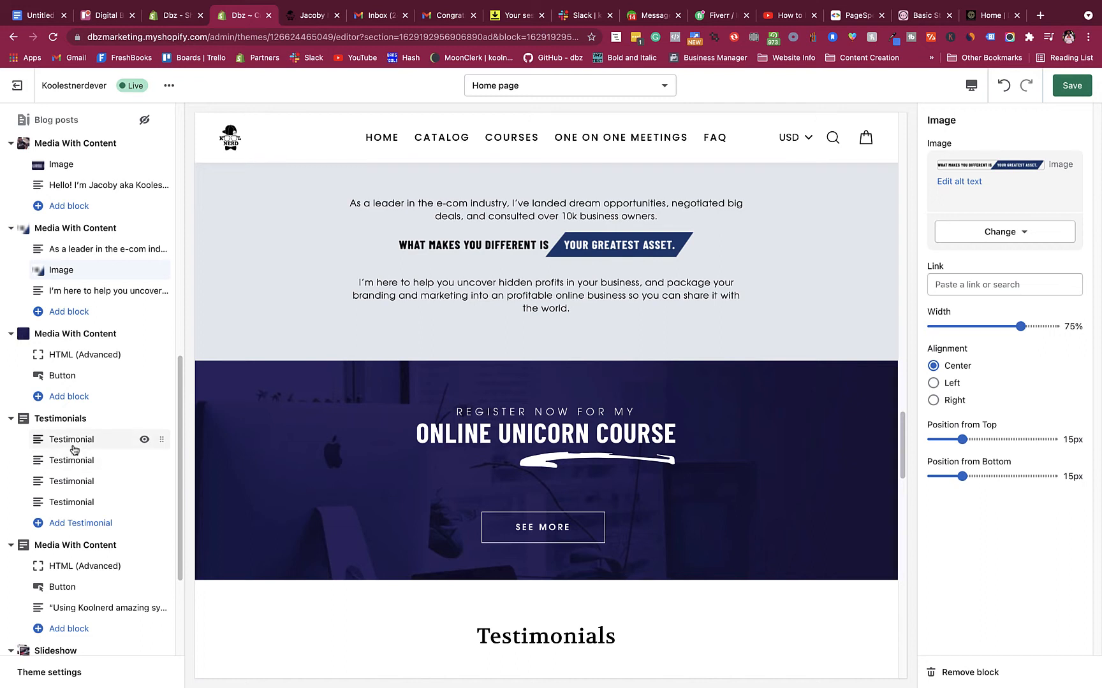
scroll(79, 445, down, 5)
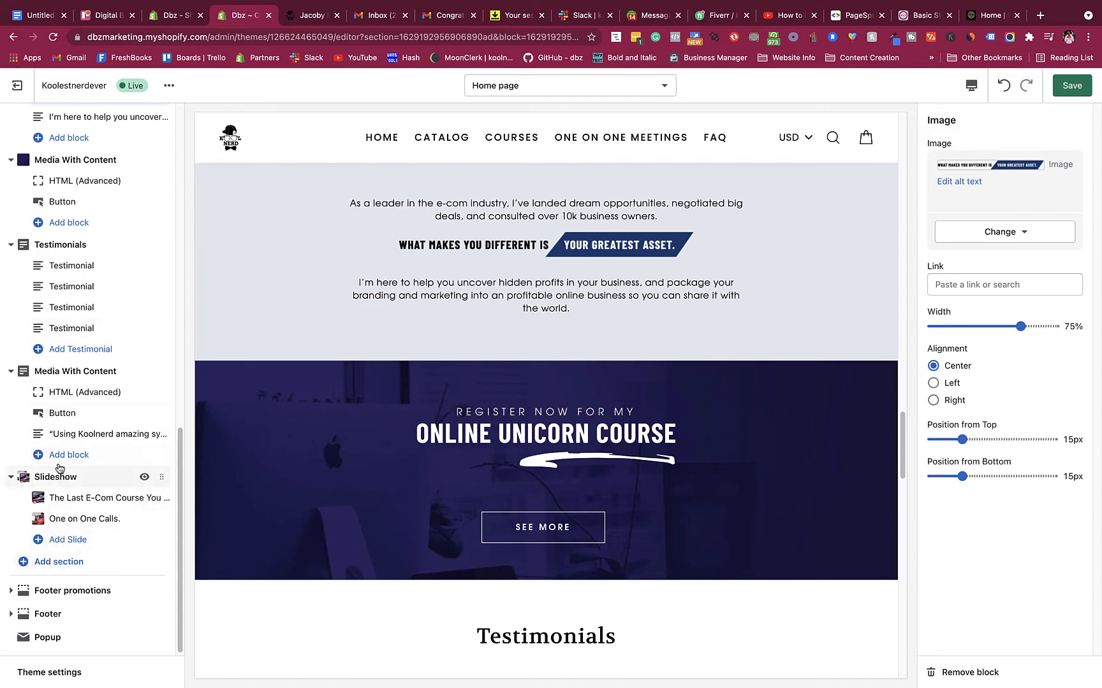
click(42, 590)
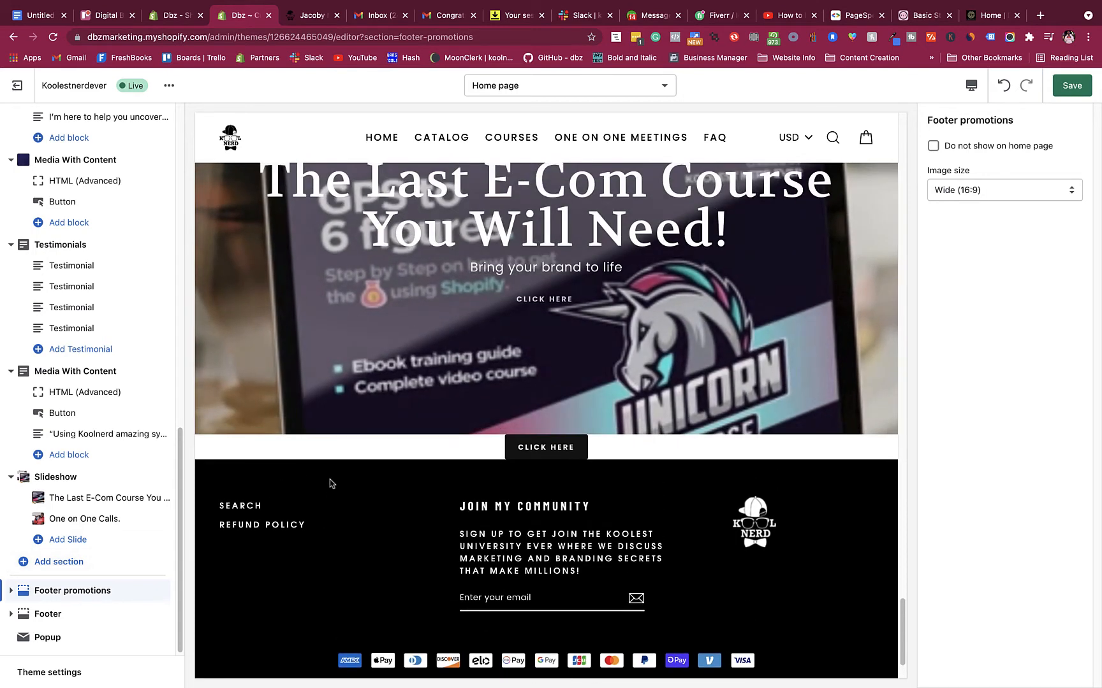
click(9, 592)
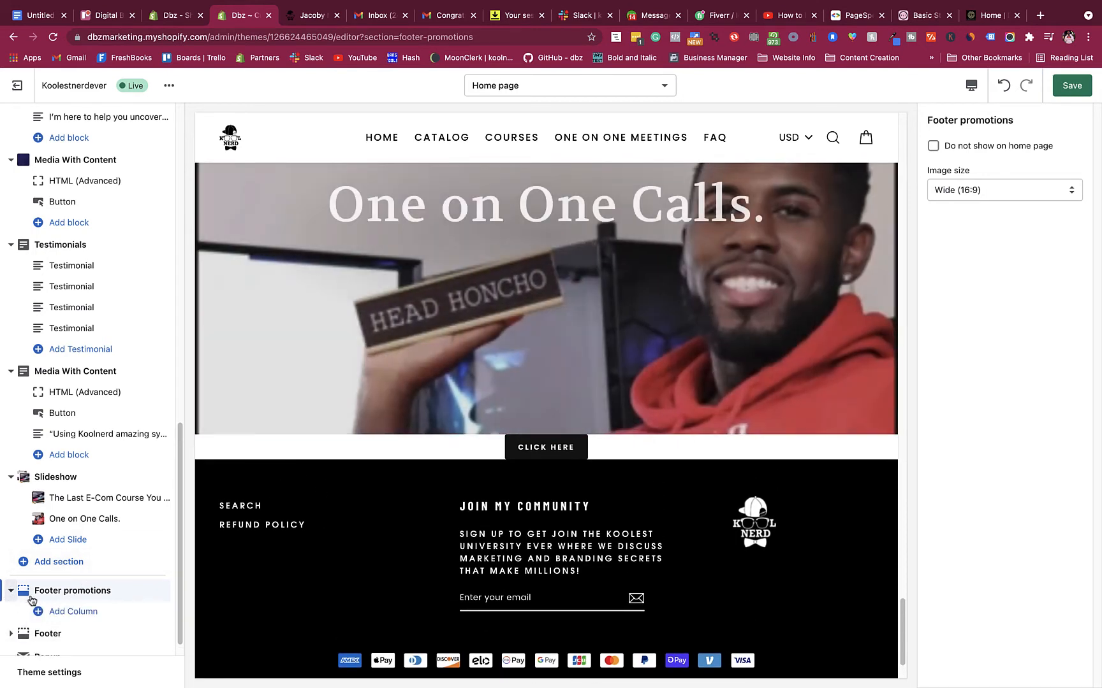
Expand the Footer section and review its Footer menu block and the JOIN MY COMMUNITY newsletter heading and text
click(16, 635)
click(84, 608)
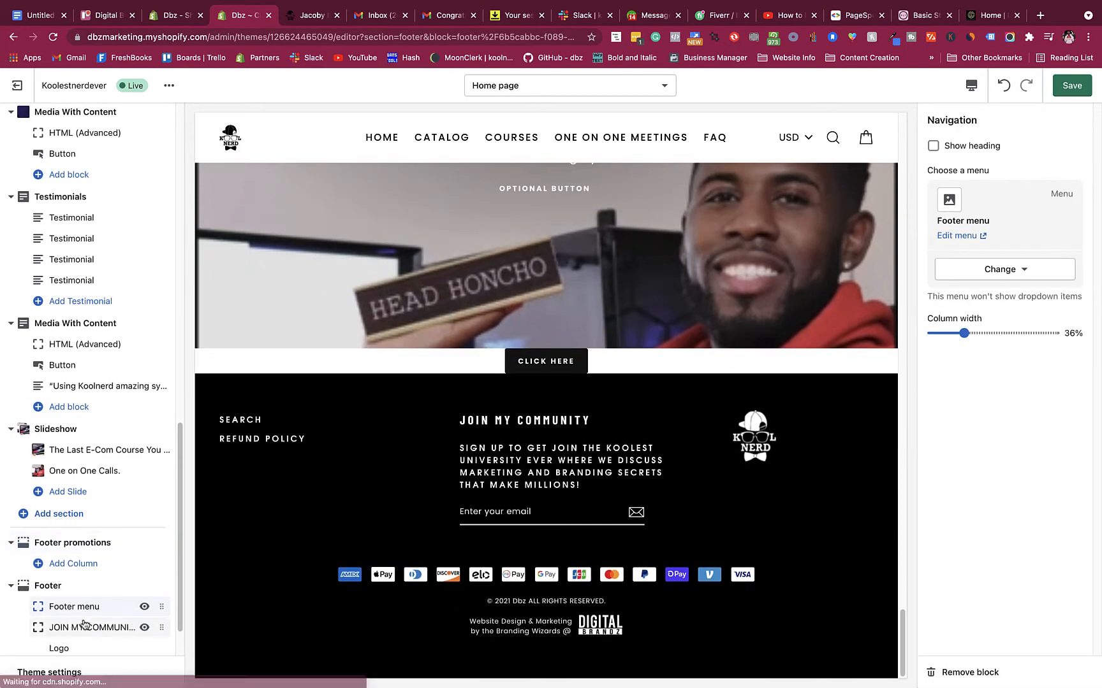
click(85, 627)
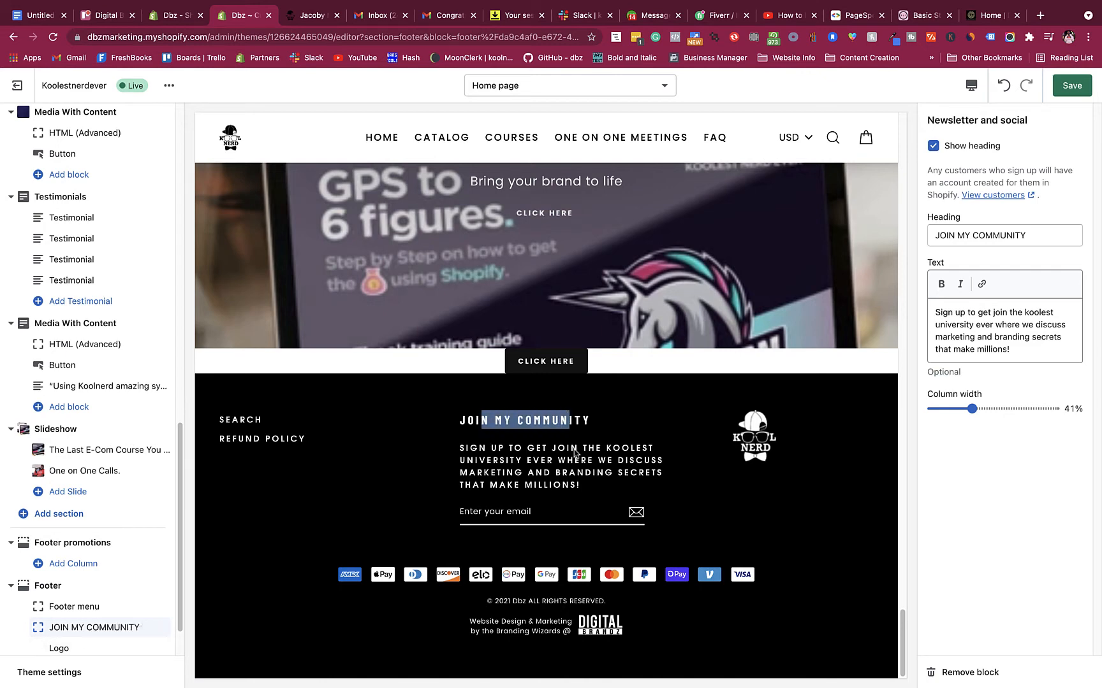
drag(1005, 336, 982, 312)
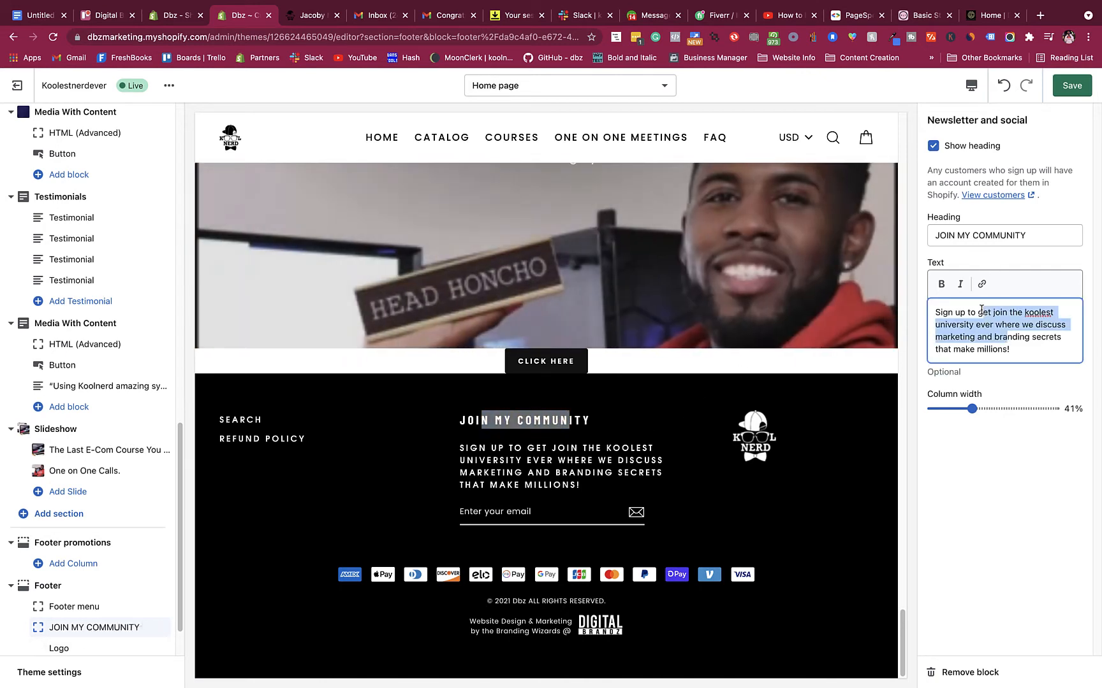
click(1024, 326)
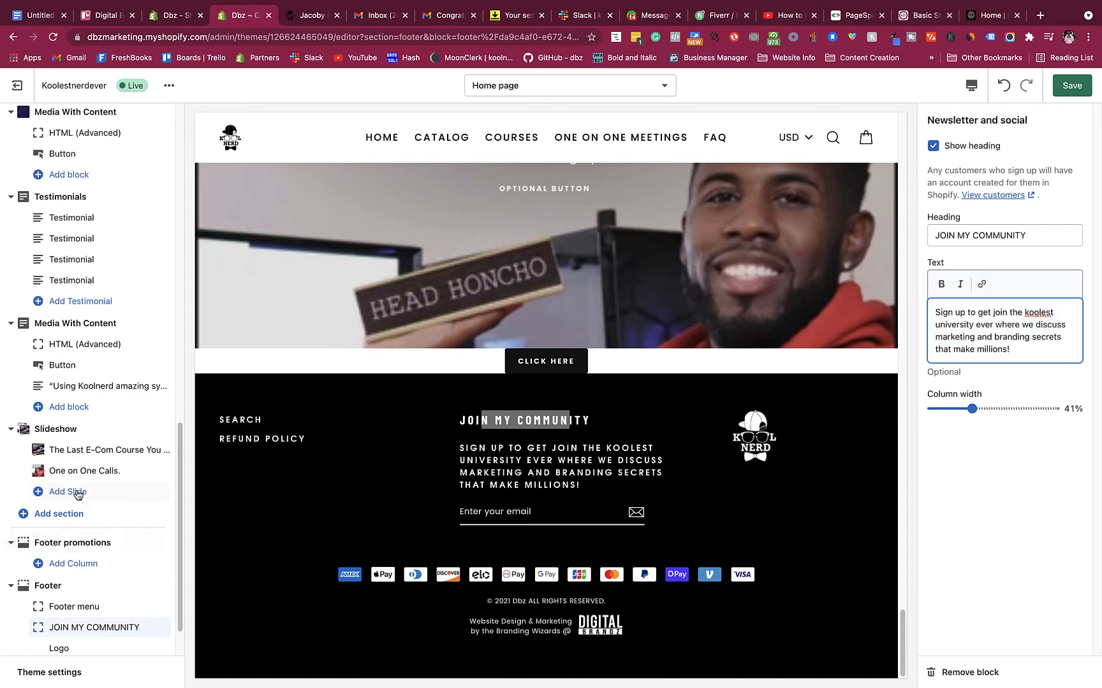
Look through the full list of available theme sections and add a Video section below the Slideshow section
scroll(76, 471, up, 1)
click(72, 535)
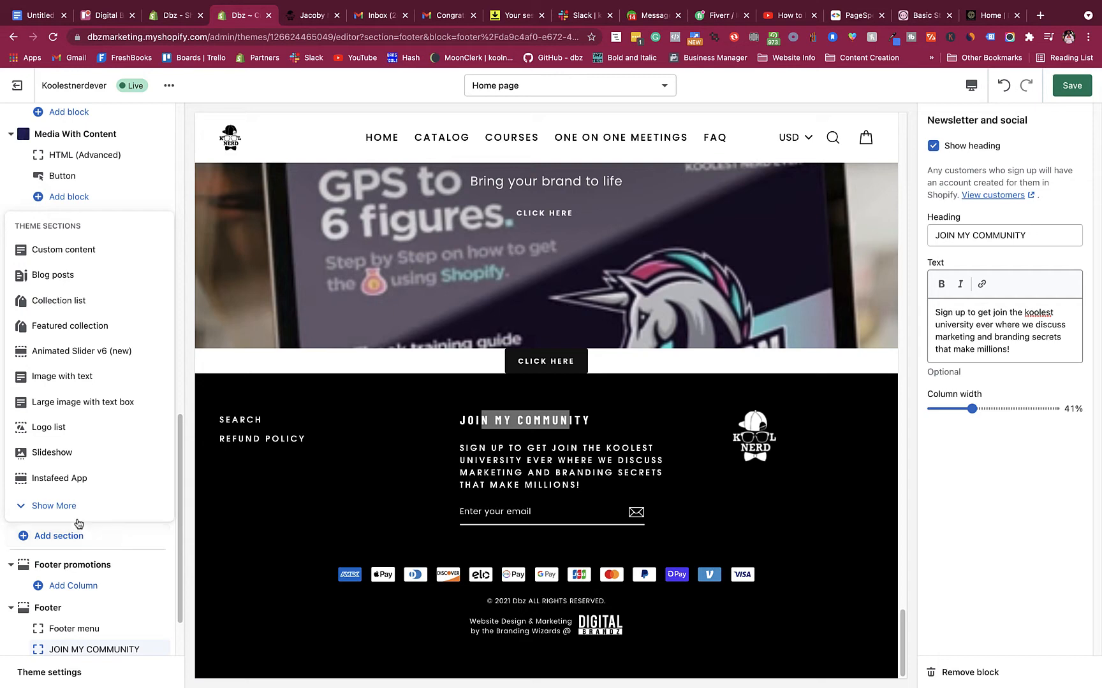
click(75, 510)
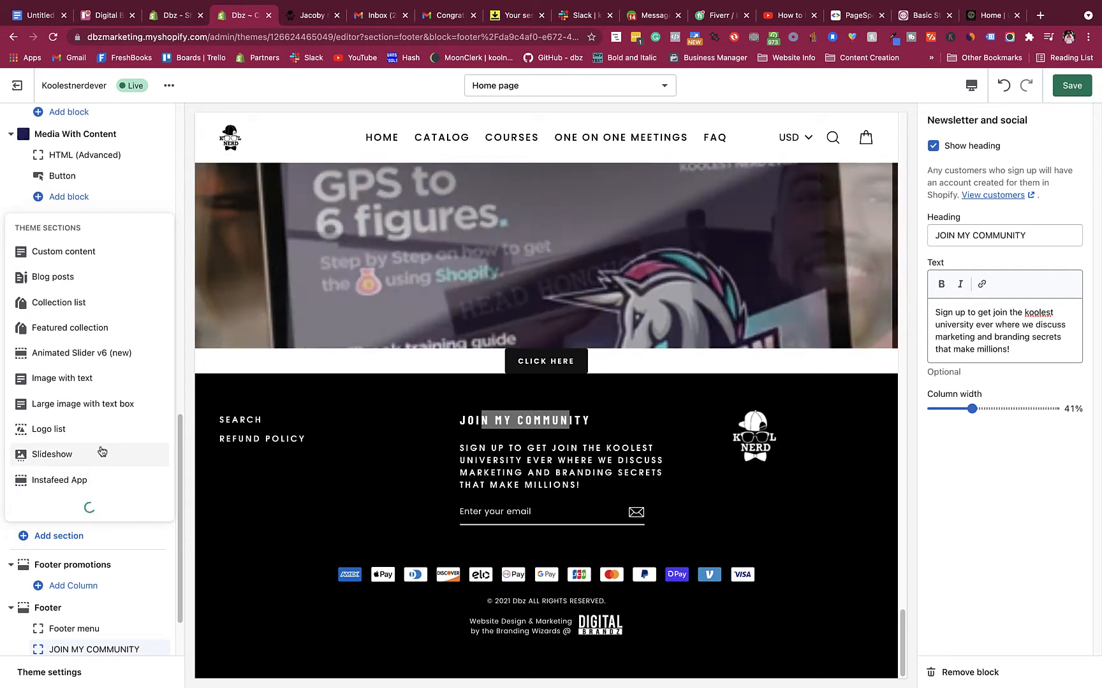
scroll(107, 411, down, 3)
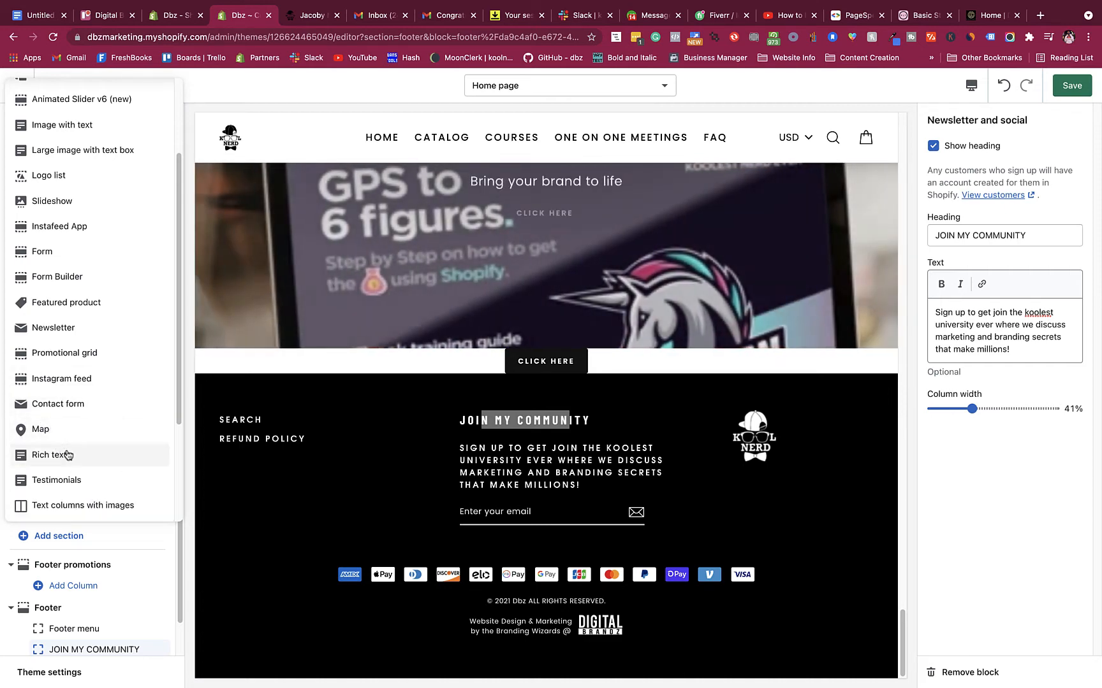
scroll(67, 446, down, 2)
scroll(63, 456, down, 2)
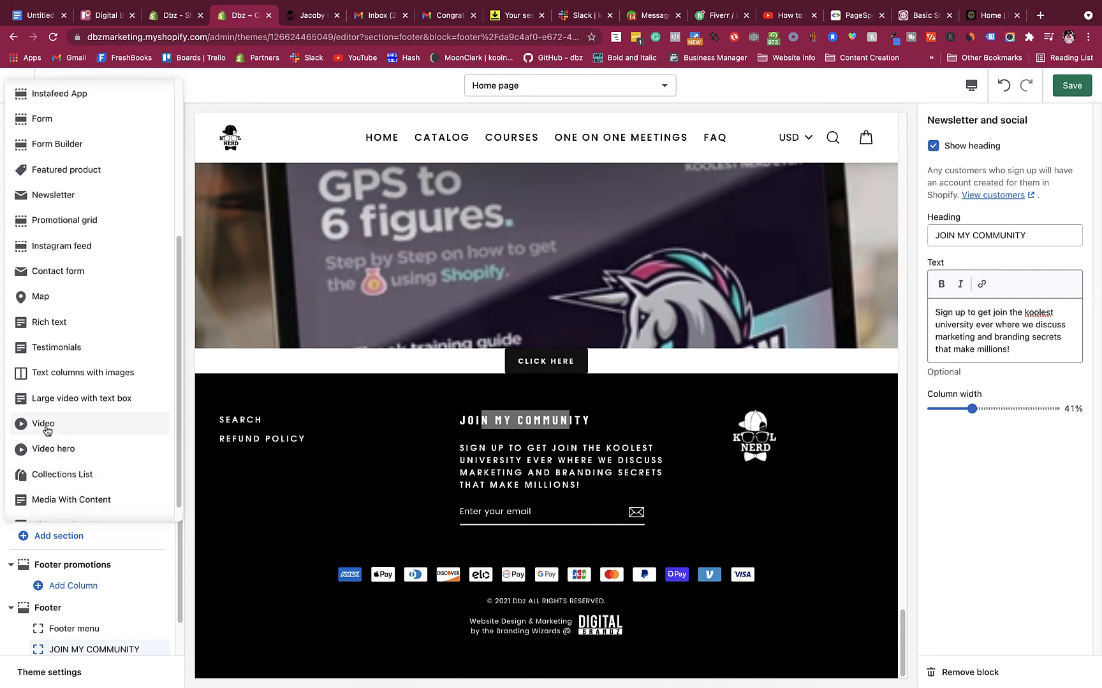
scroll(73, 475, down, 1)
scroll(75, 483, down, 1)
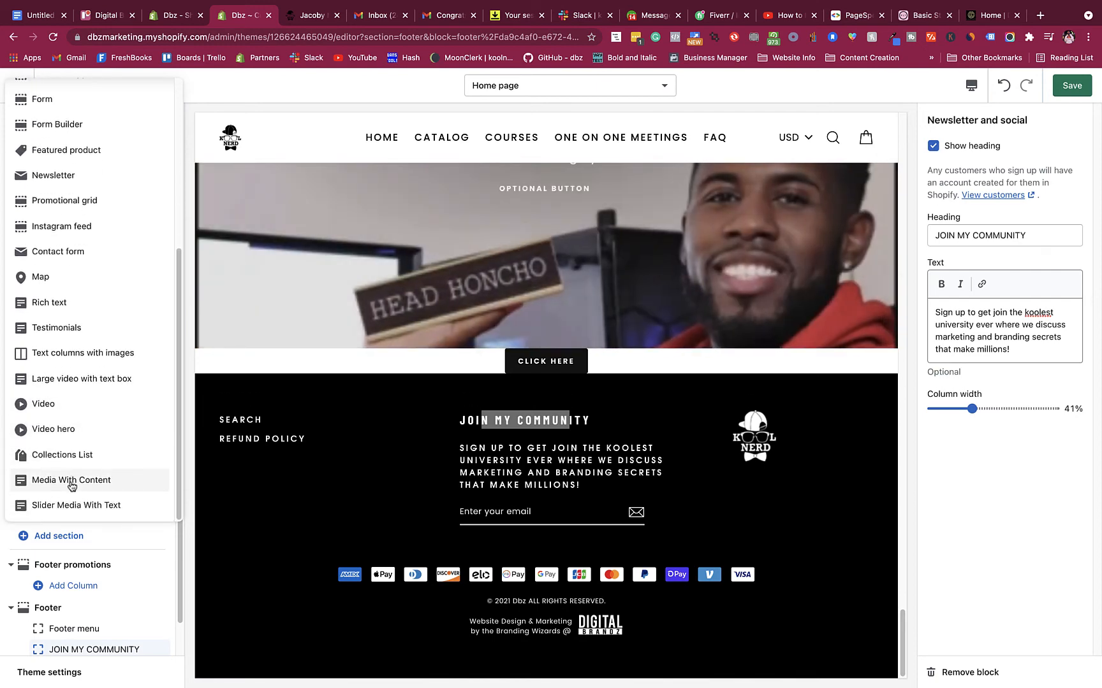
click(61, 403)
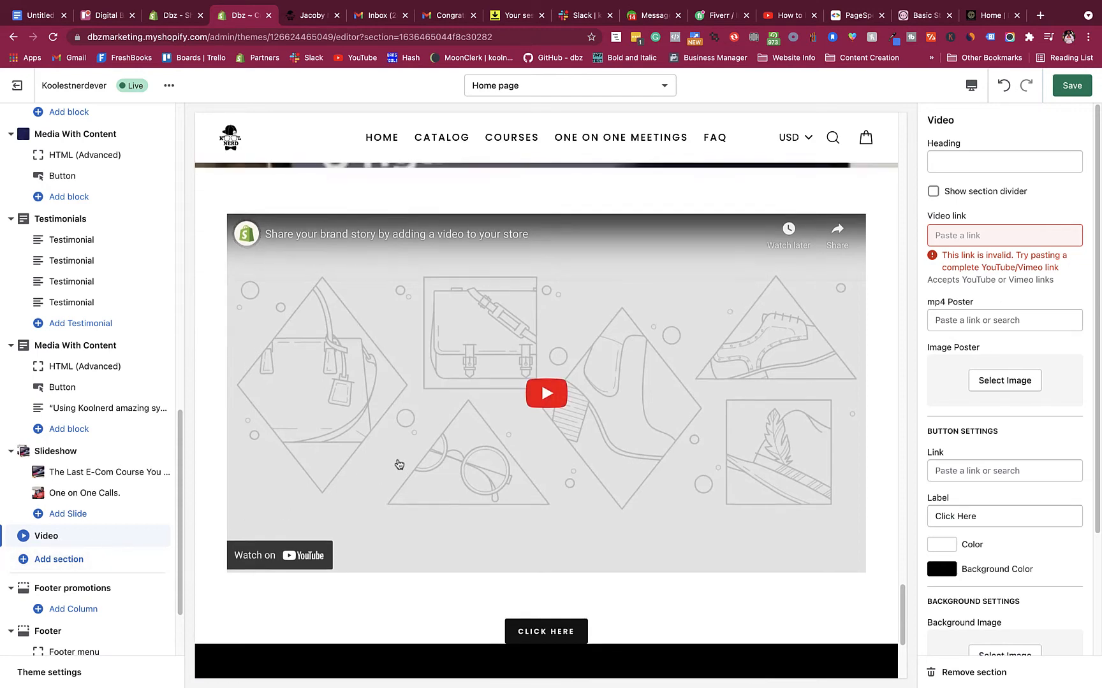
Check the newly added Video section in the page preview and remove it
scroll(396, 463, up, 5)
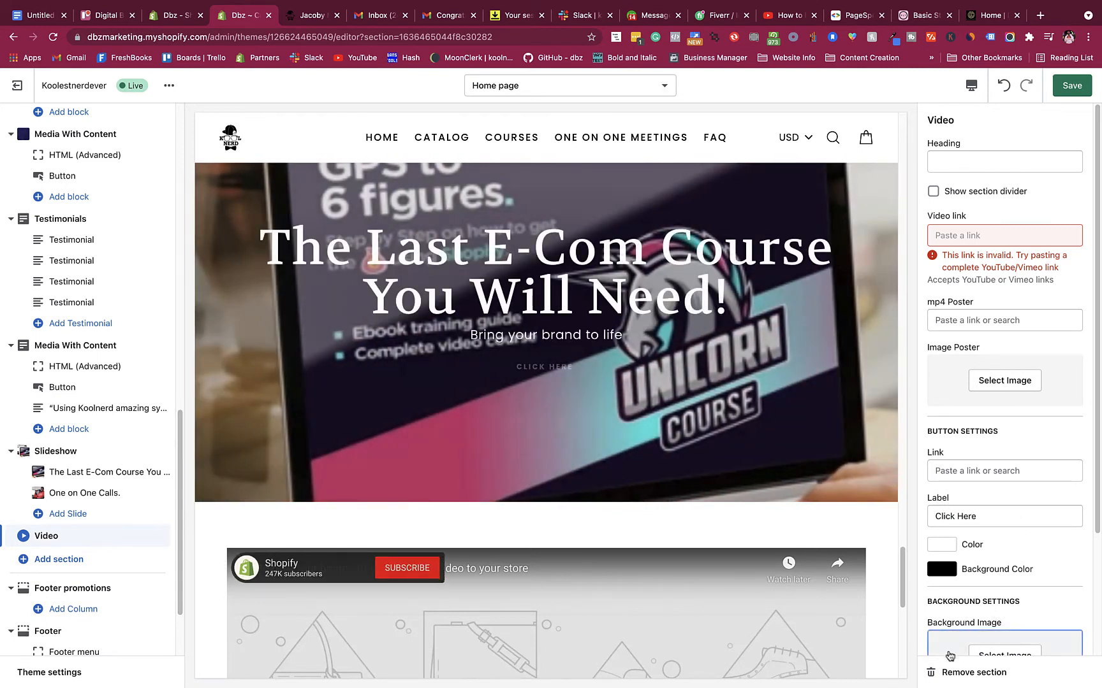
click(971, 675)
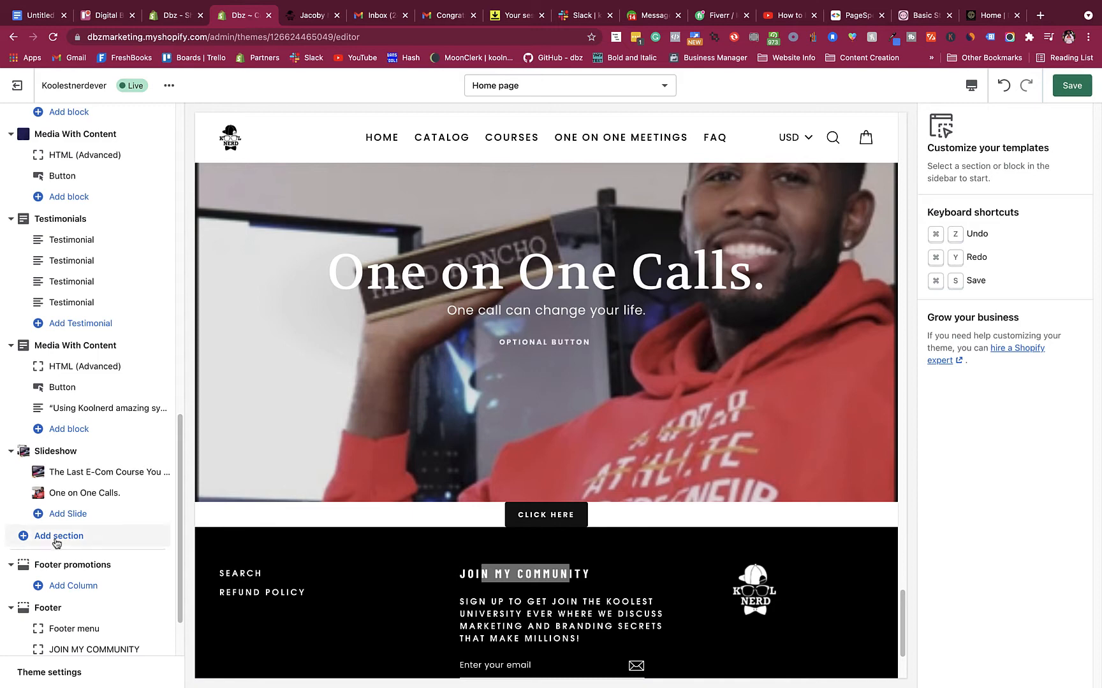
Add a Testimonials section below the Slideshow section from the full list of theme sections
scroll(57, 542, down, 1)
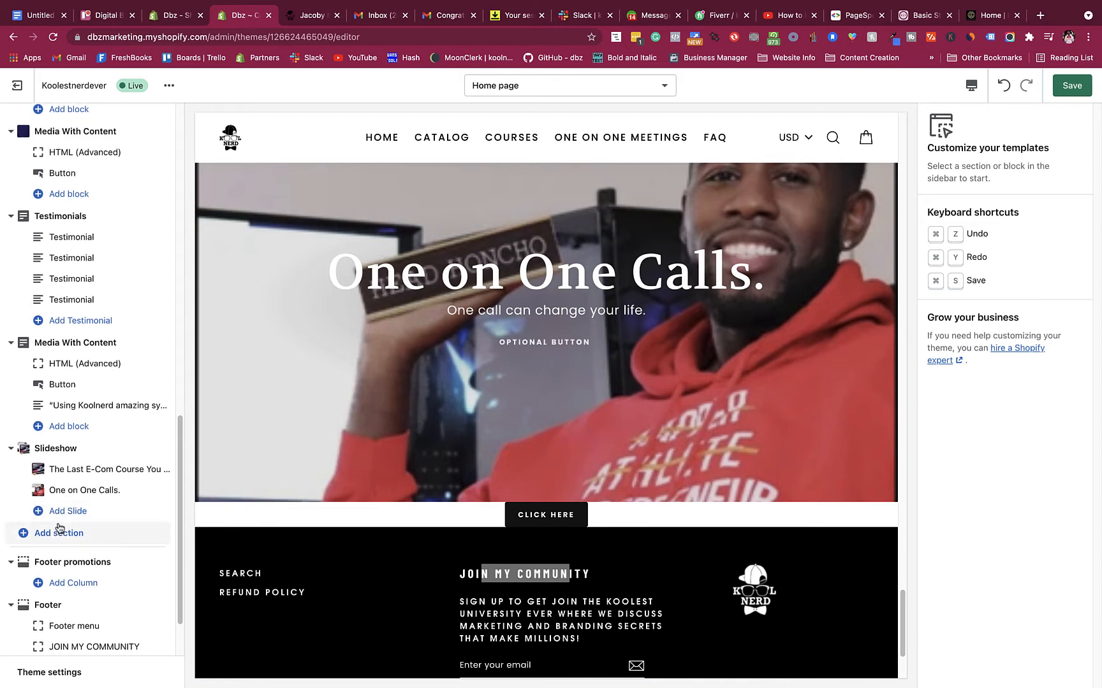
click(59, 529)
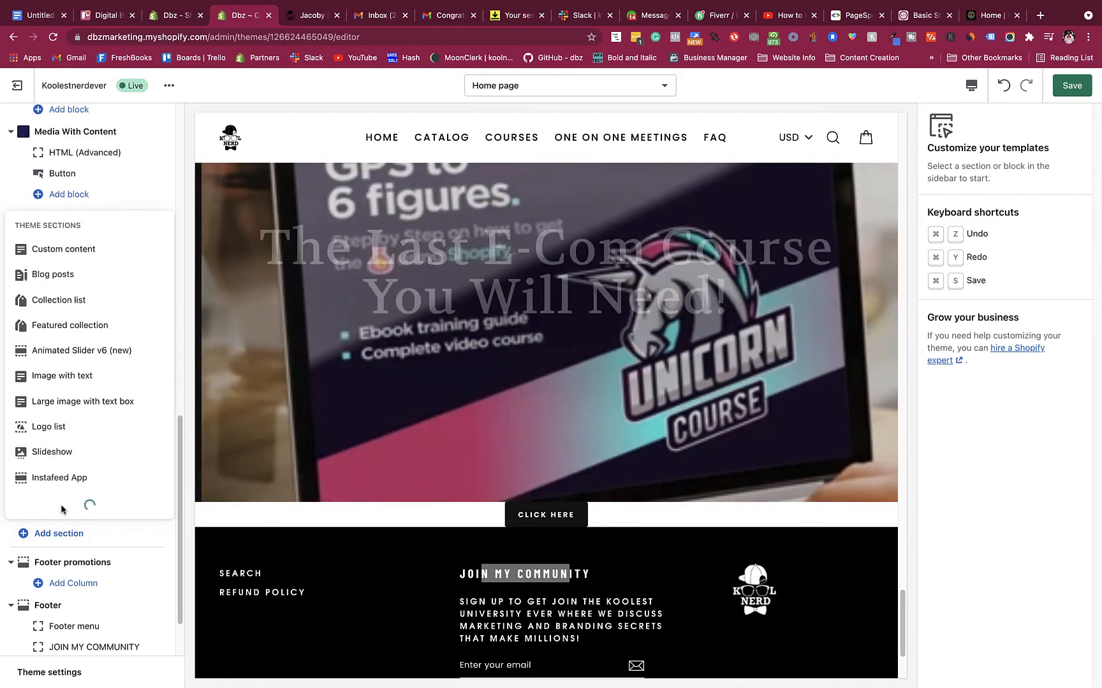
scroll(73, 421, down, 3)
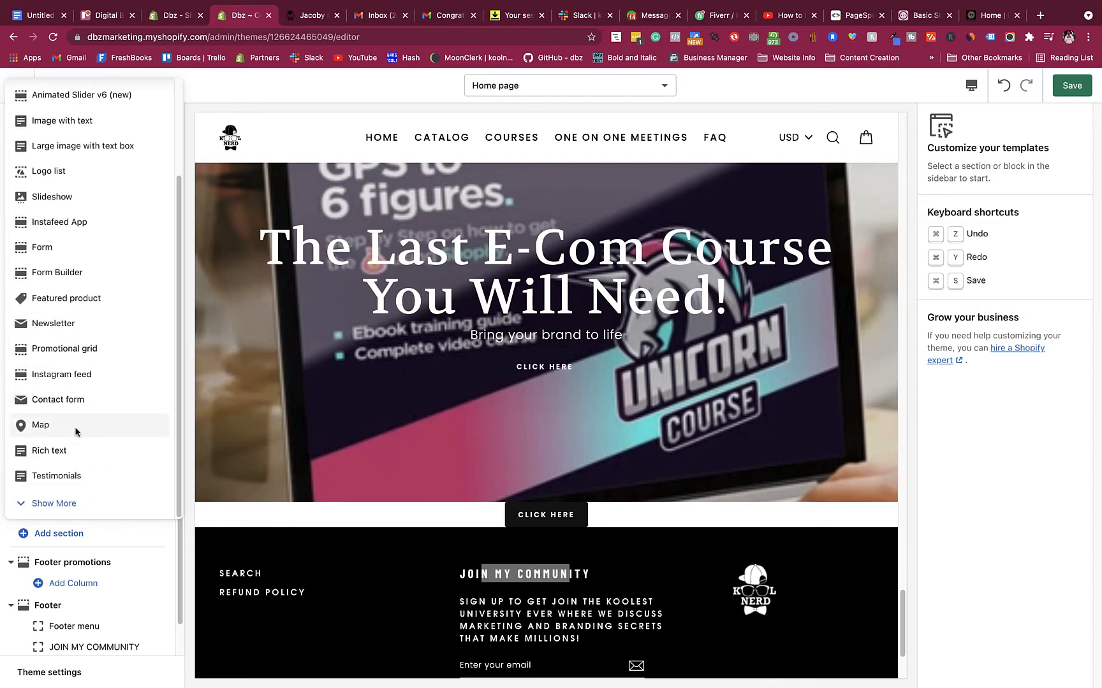
click(69, 504)
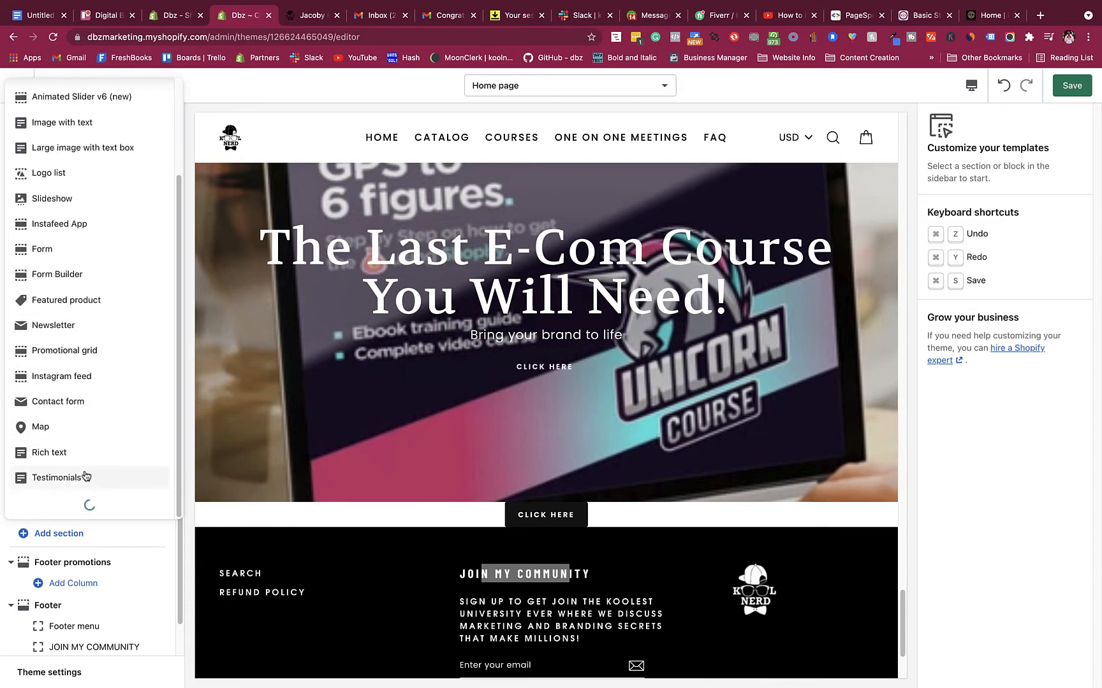
scroll(88, 466, up, 1)
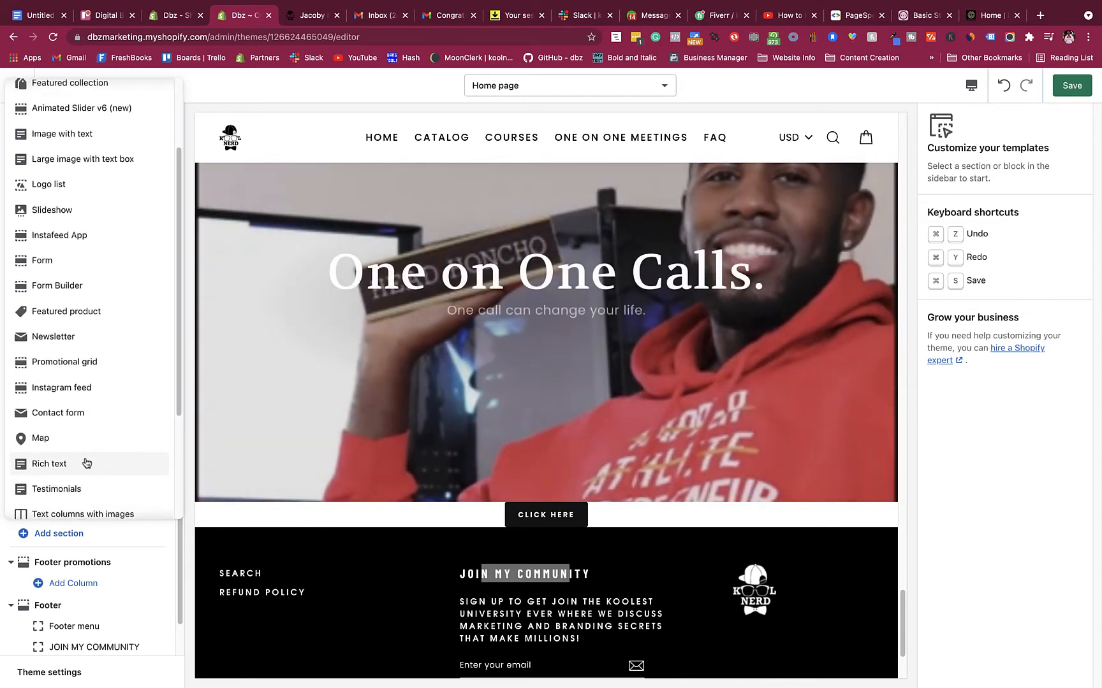
click(56, 496)
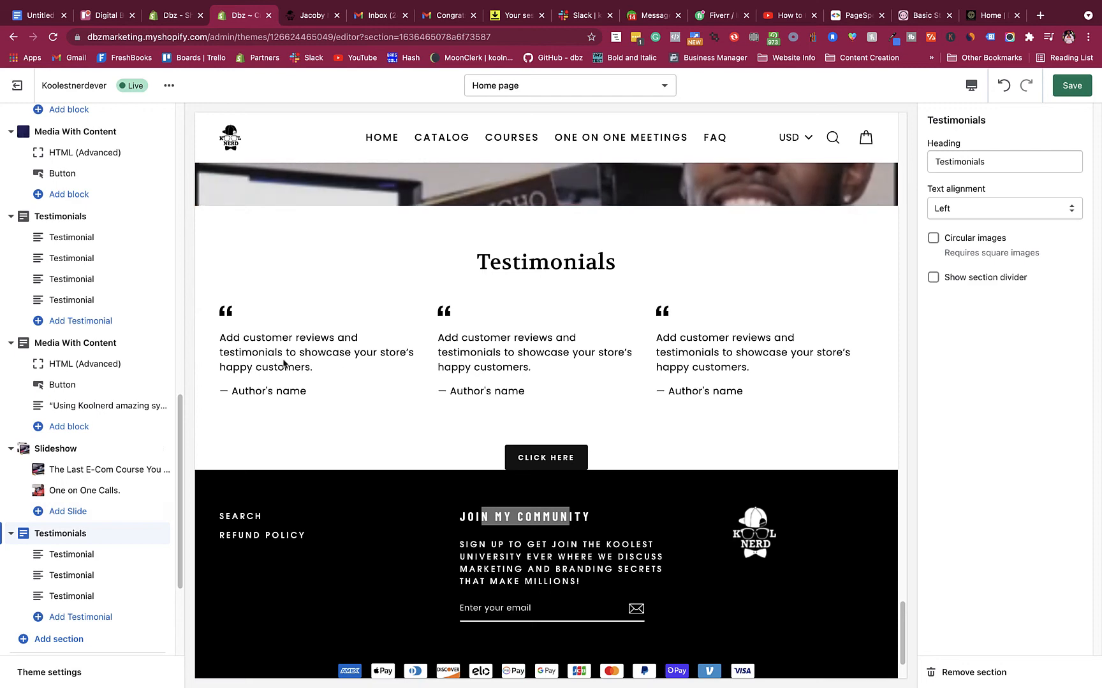
Open the first testimonial of the new Testimonials section, review its placeholder text and remove that testimonial block
click(51, 556)
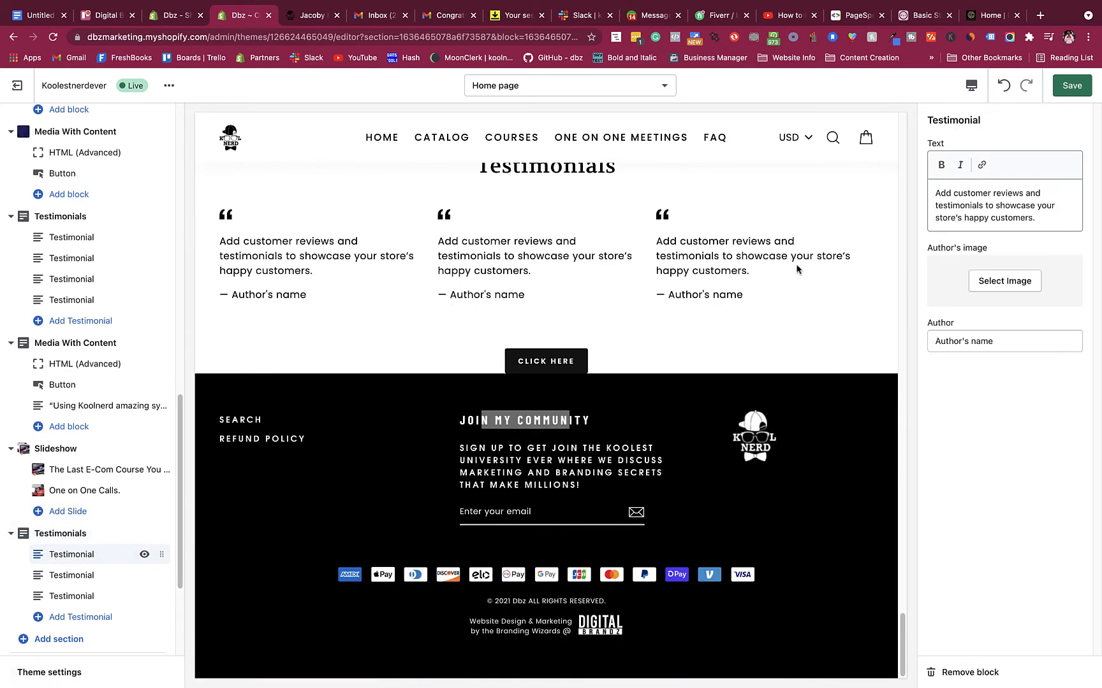
drag(1081, 216, 969, 192)
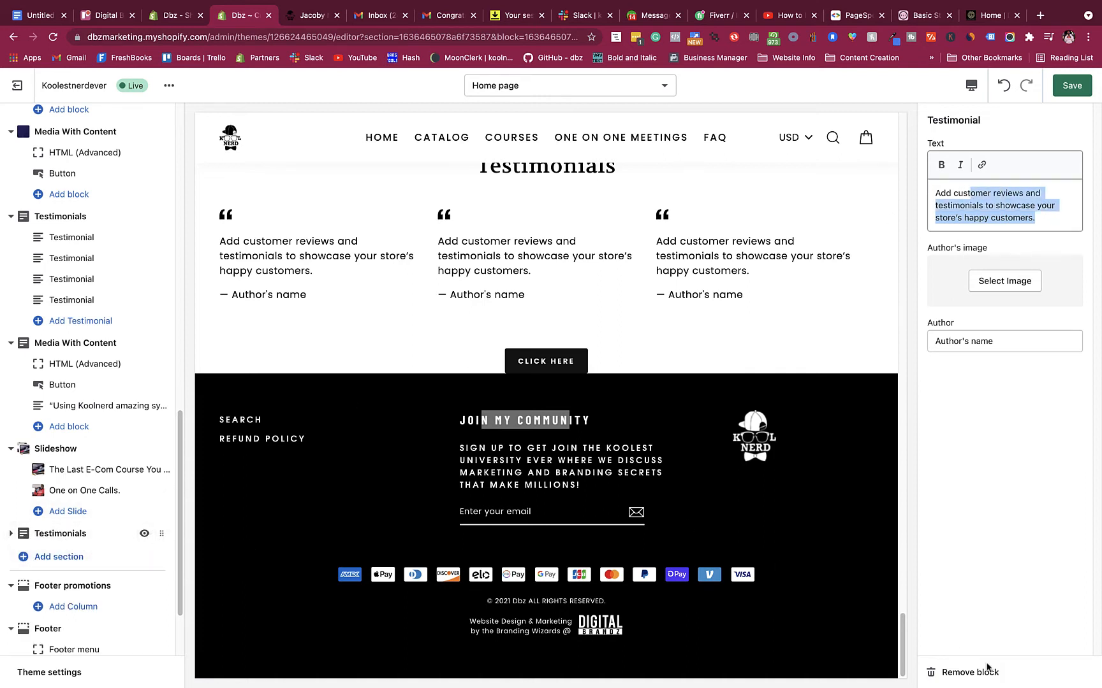
click(965, 674)
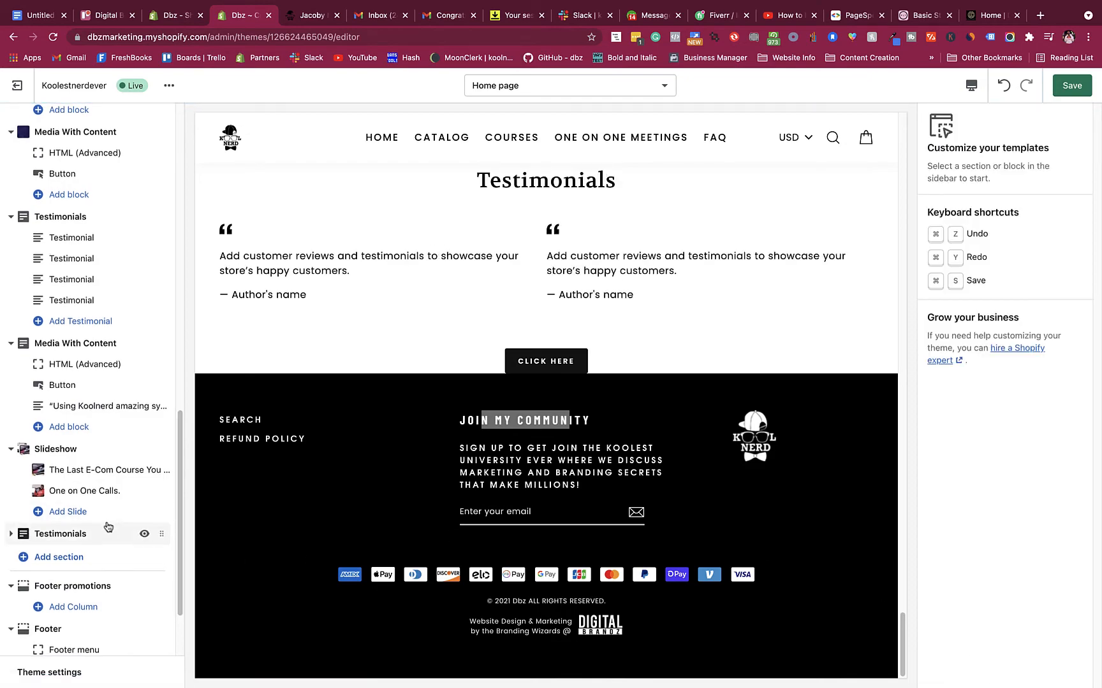
scroll(106, 530, up, 15)
scroll(287, 322, up, 2)
scroll(408, 210, up, 15)
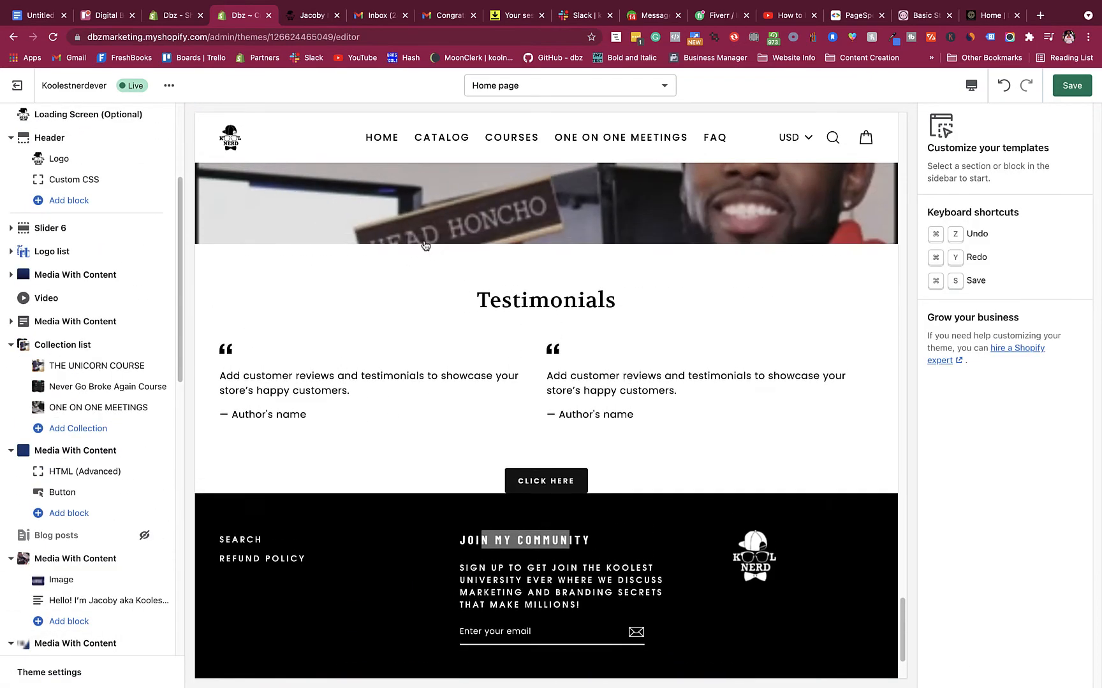
Preview the catalog page, open The Unicorn Course product from it, and show the Product pages section settings
scroll(436, 230, up, 10)
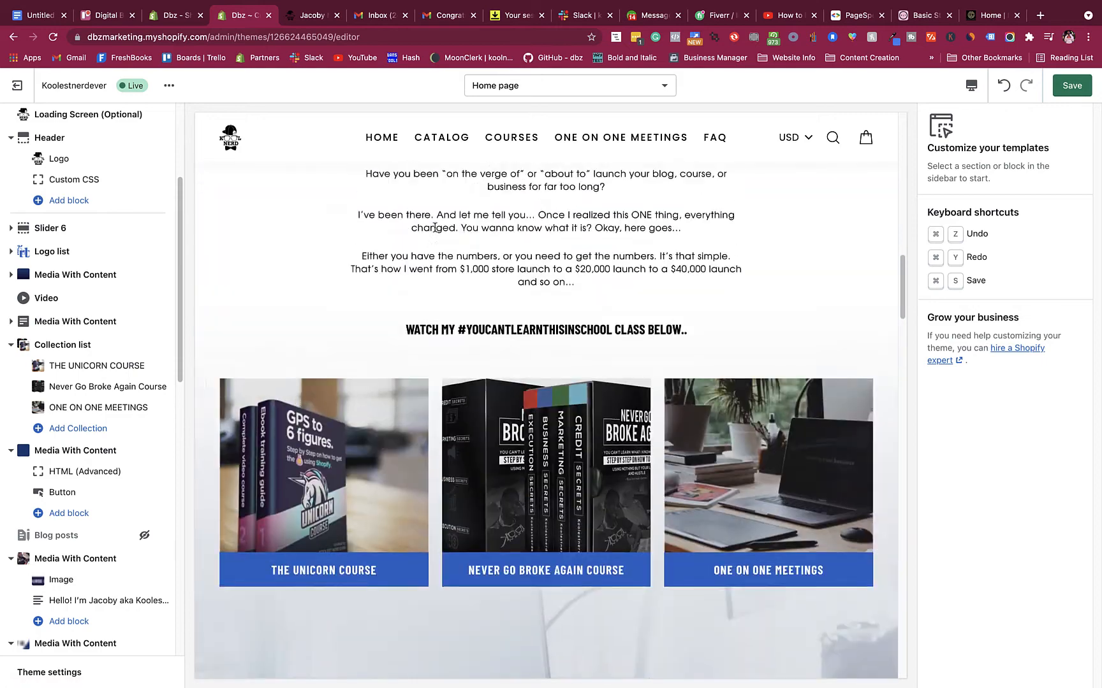
click(452, 133)
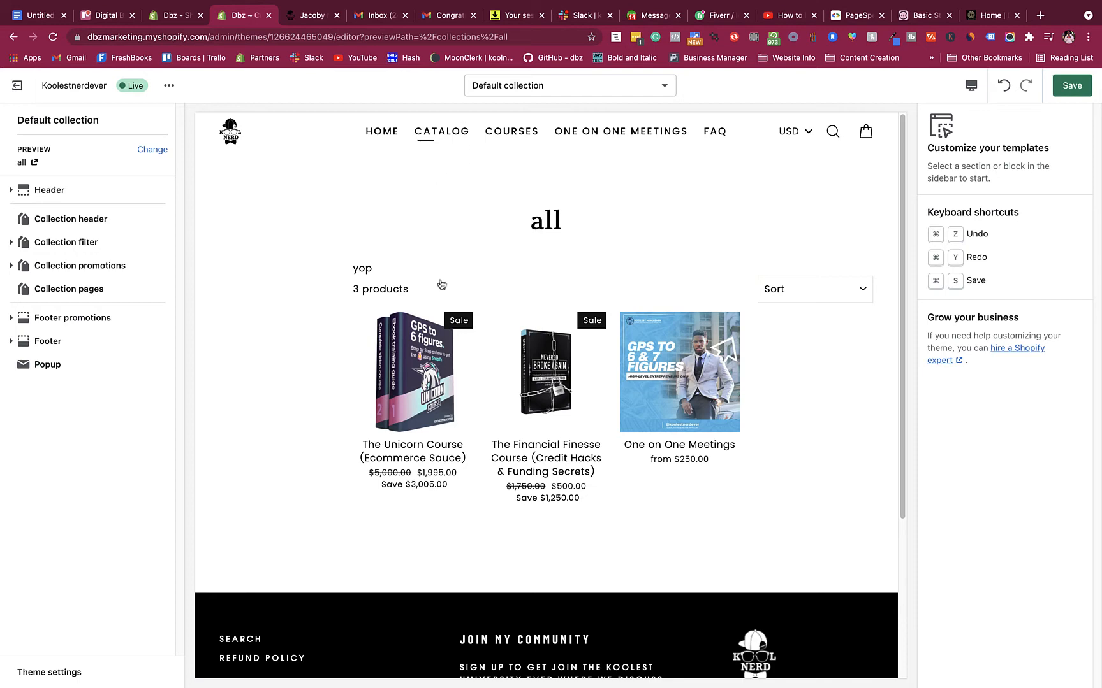
click(428, 352)
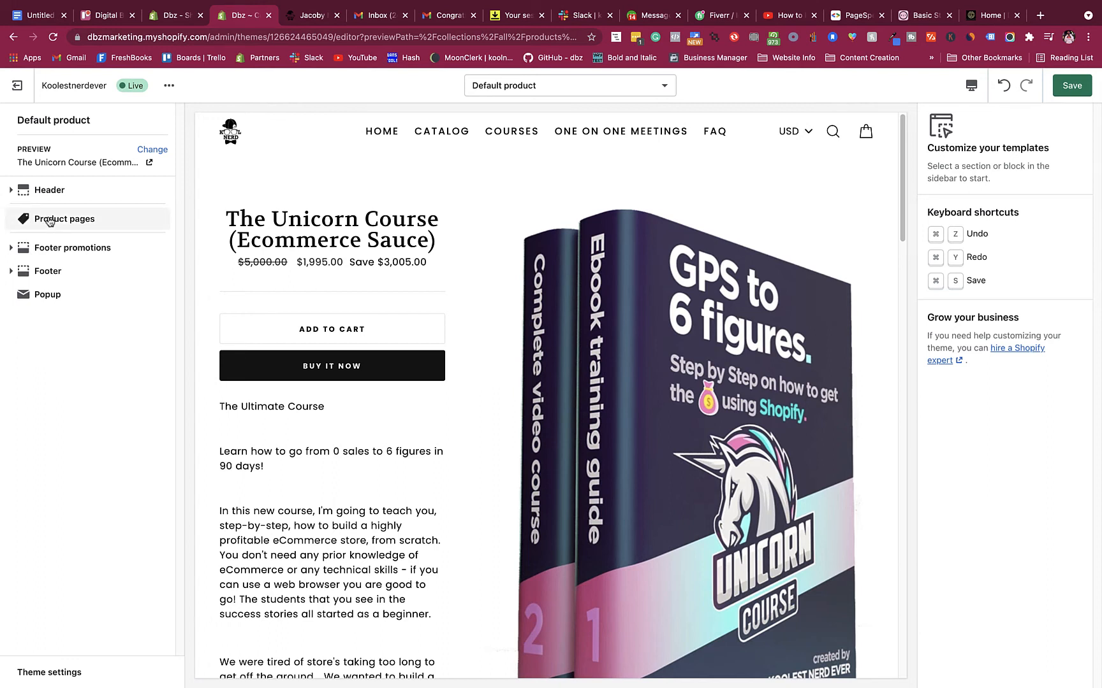
click(49, 224)
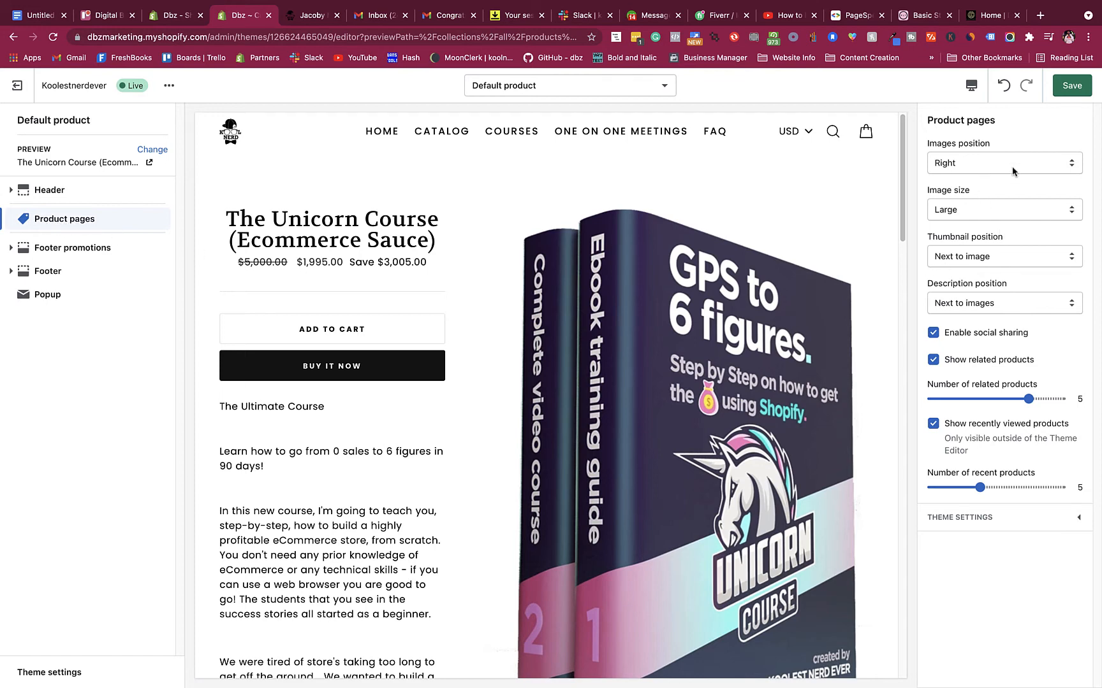
Turn the display of related products on the product page off and back on
scroll(552, 337, down, 8)
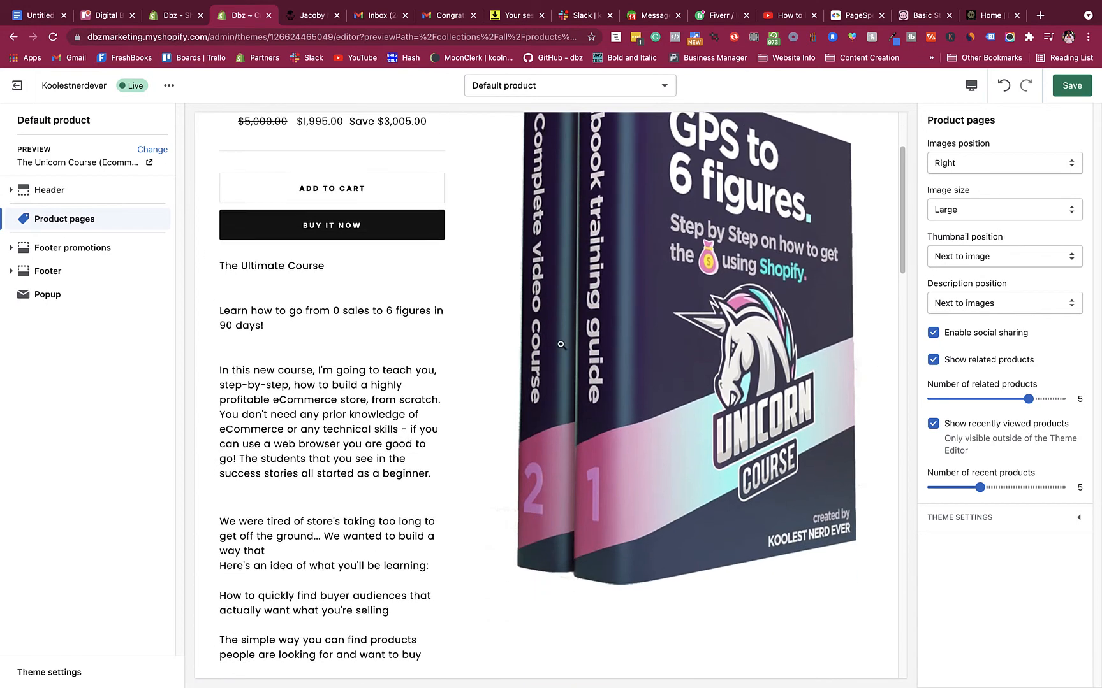
scroll(552, 335, down, 15)
scroll(558, 327, up, 3)
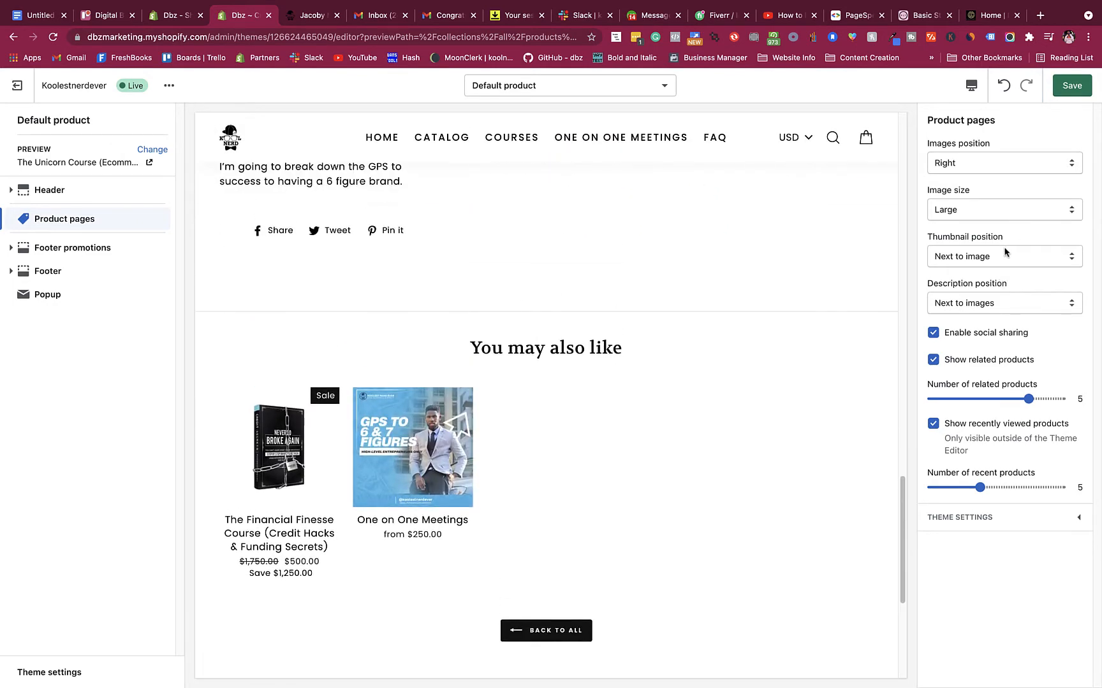
click(933, 334)
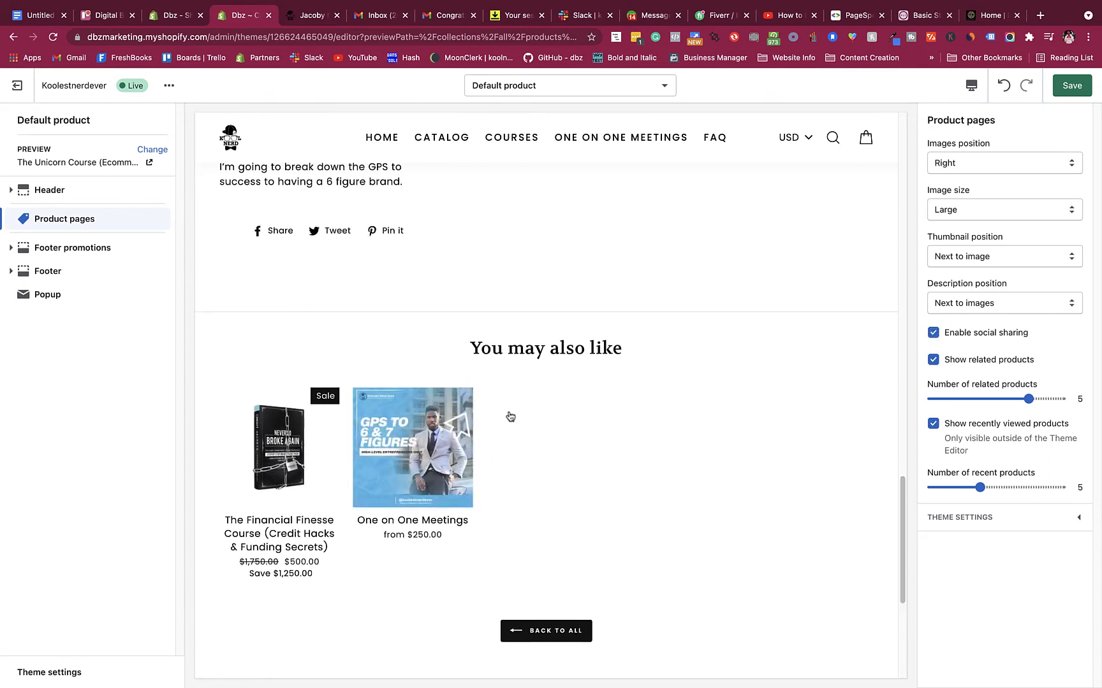
click(932, 361)
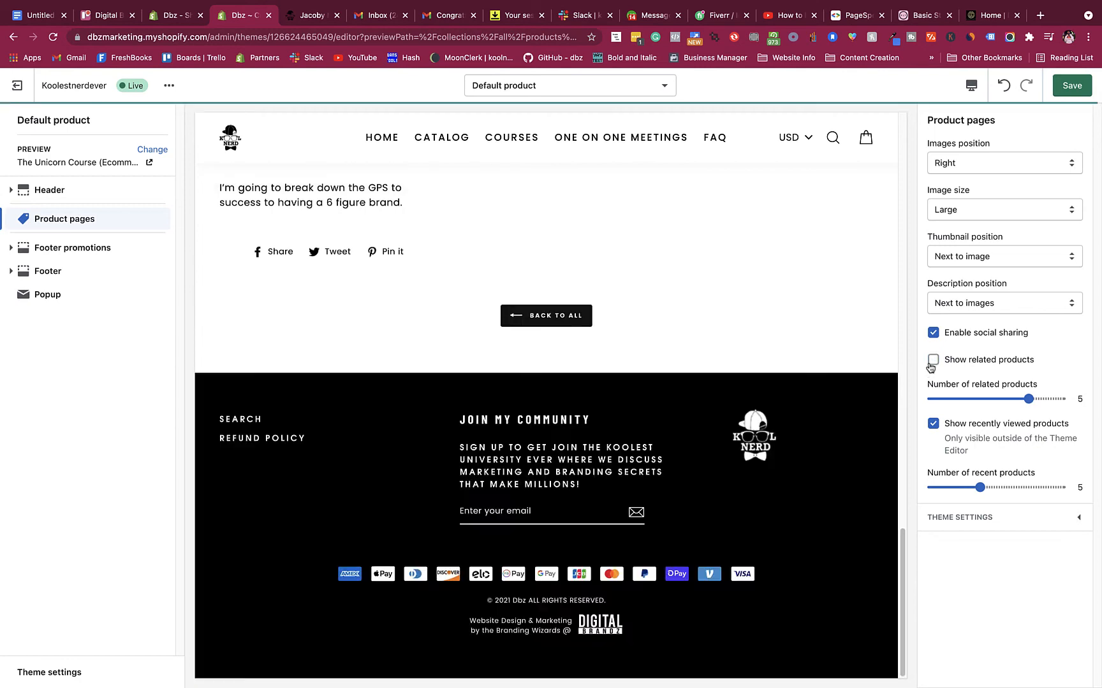
click(932, 361)
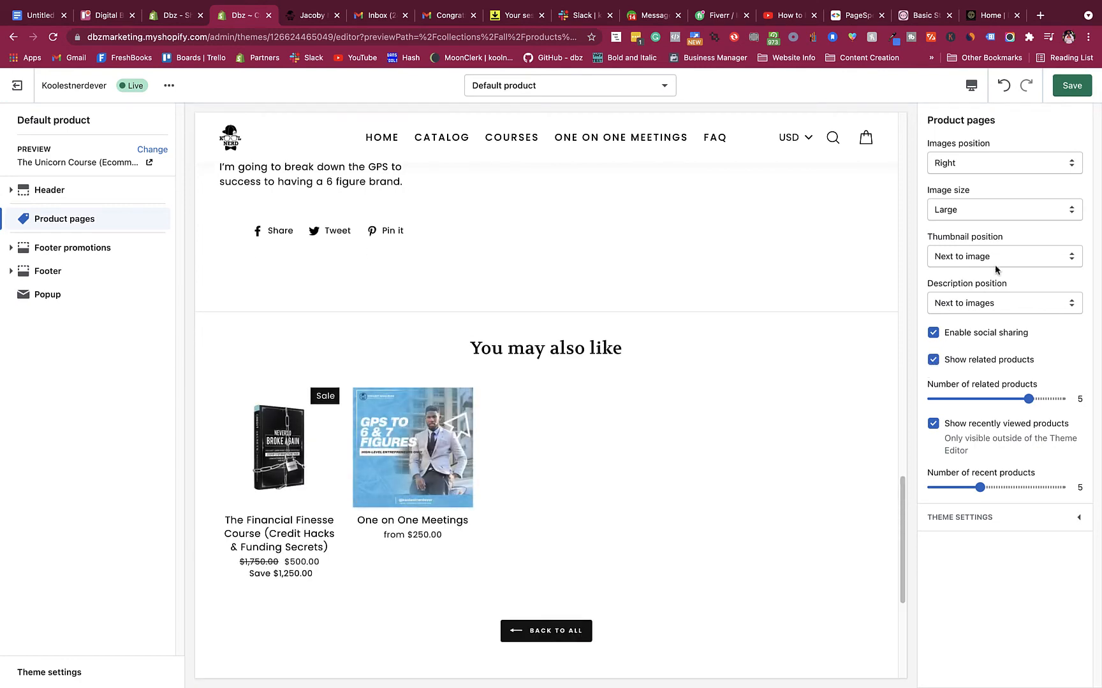
Preview the store's FAQ page and return to the home page
scroll(200, 188, up, 4)
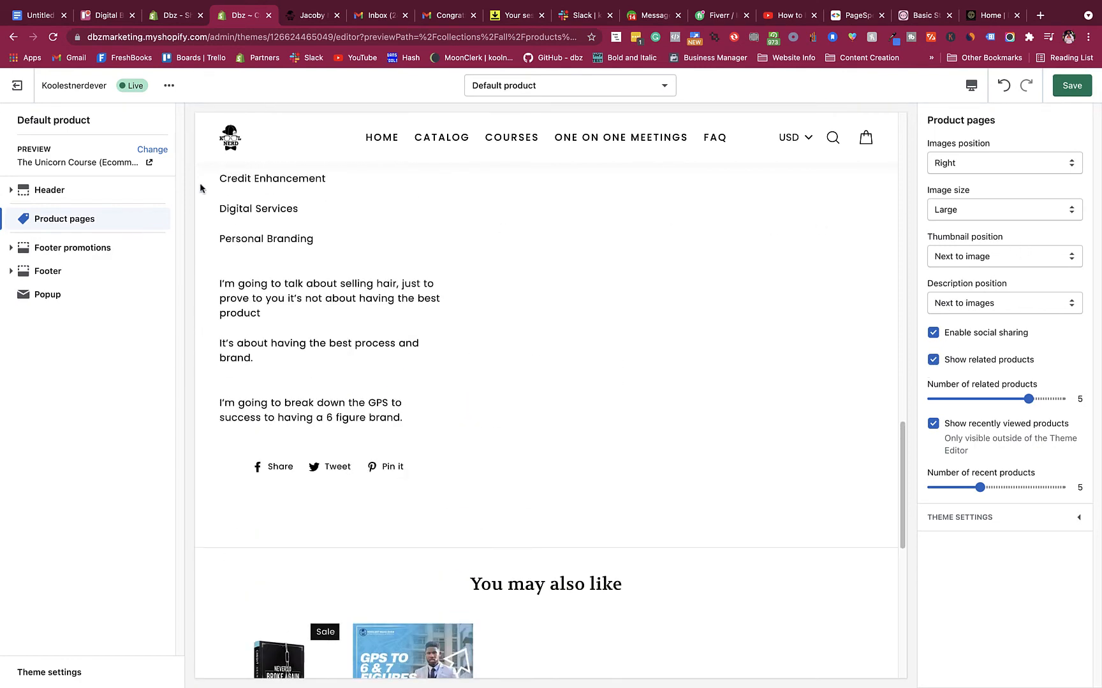
click(716, 137)
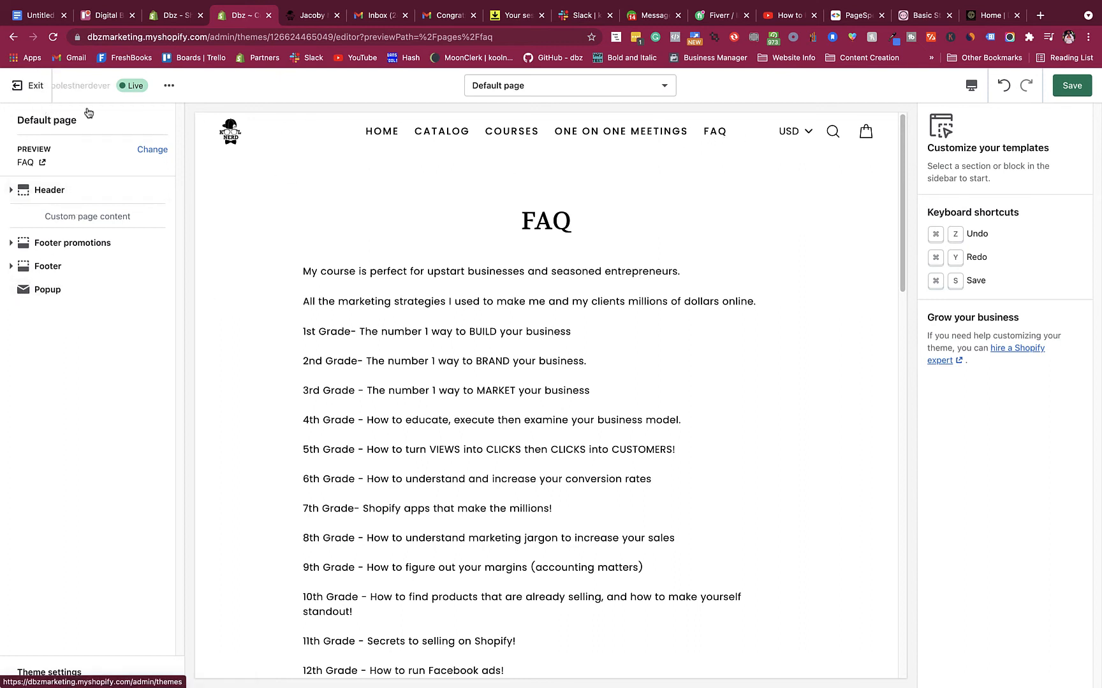
click(385, 134)
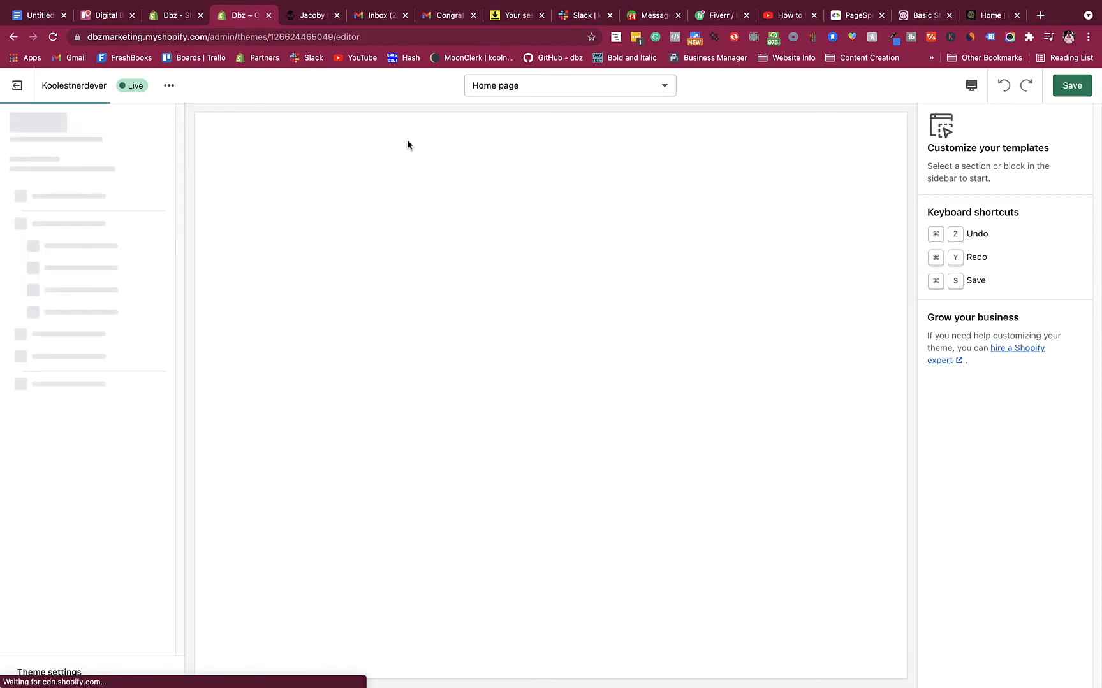
Look through the home page preview from the slider to the course collections and testimonials, and check its section list
scroll(510, 223, down, 10)
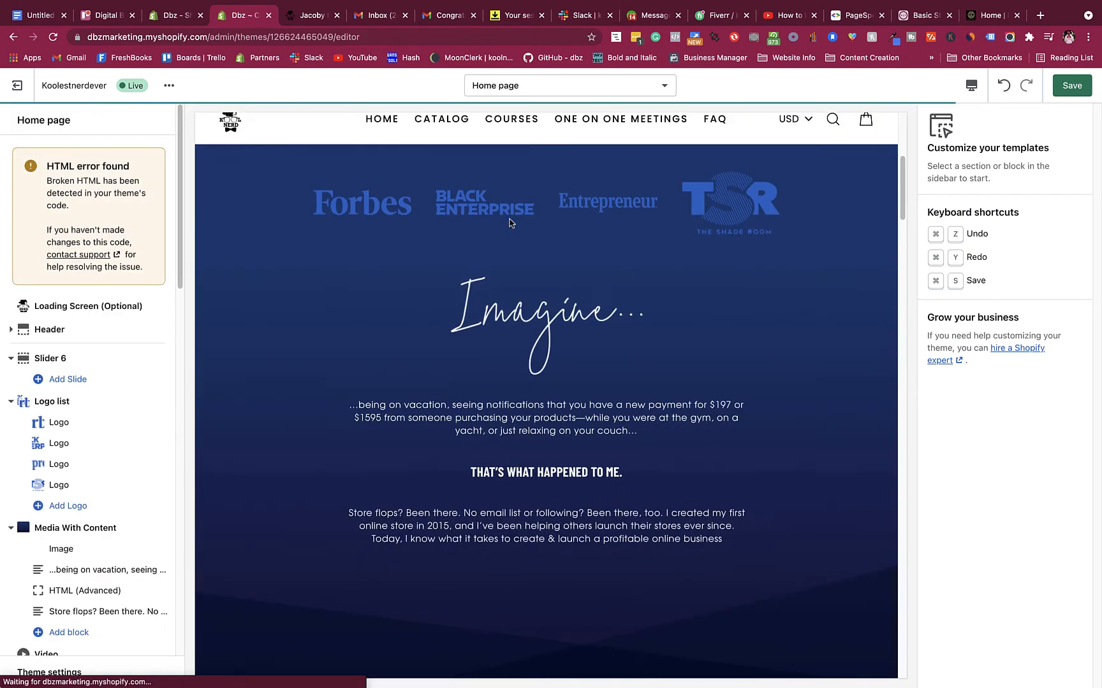
scroll(514, 233, down, 15)
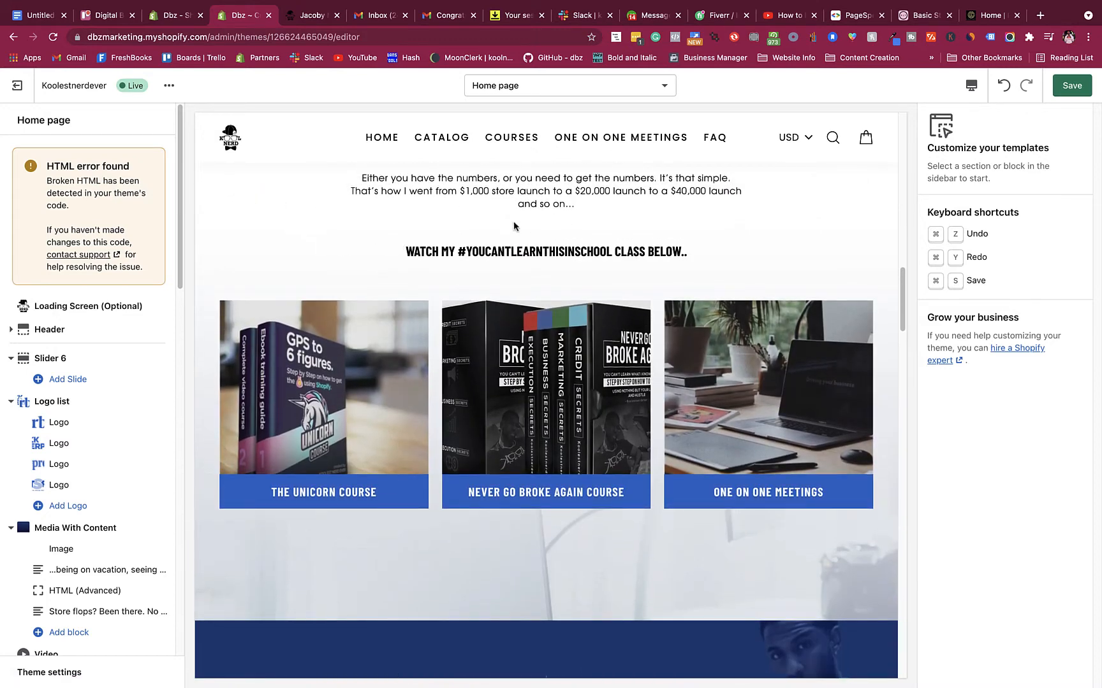
scroll(446, 275, up, 1)
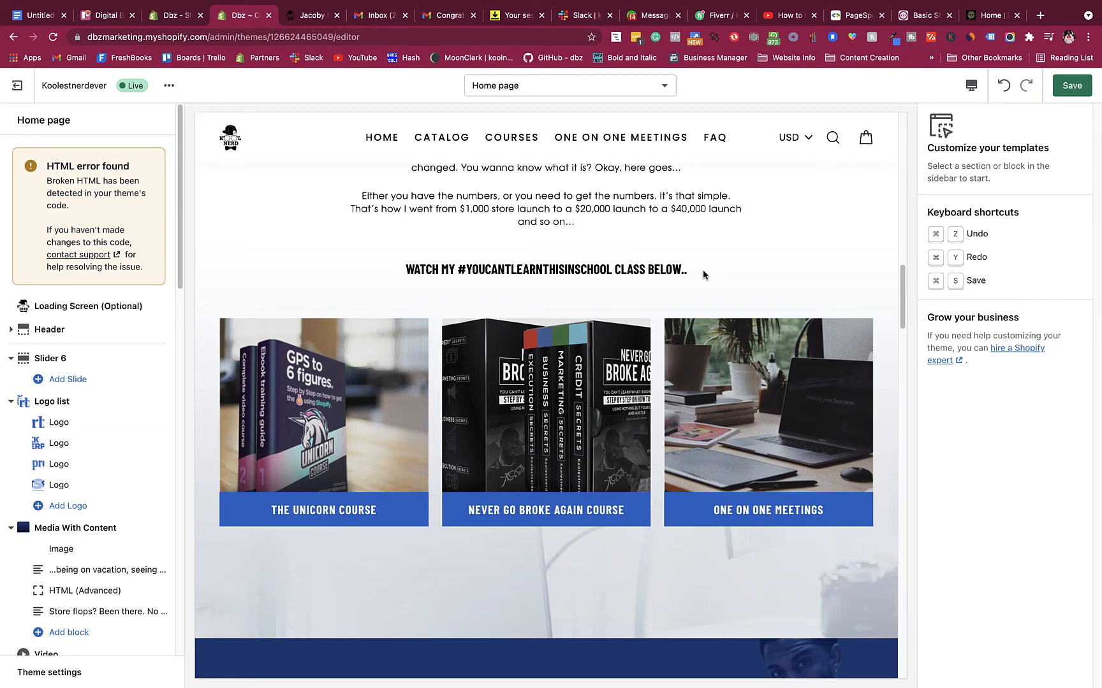
scroll(734, 345, down, 5)
scroll(726, 346, up, 6)
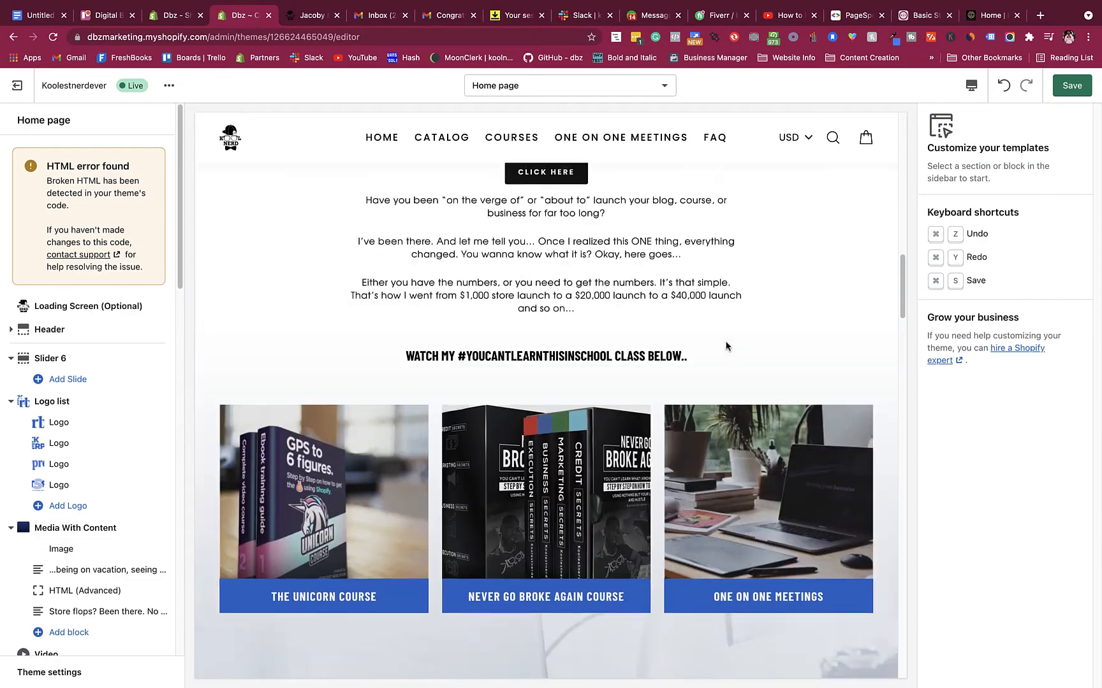
scroll(725, 346, up, 10)
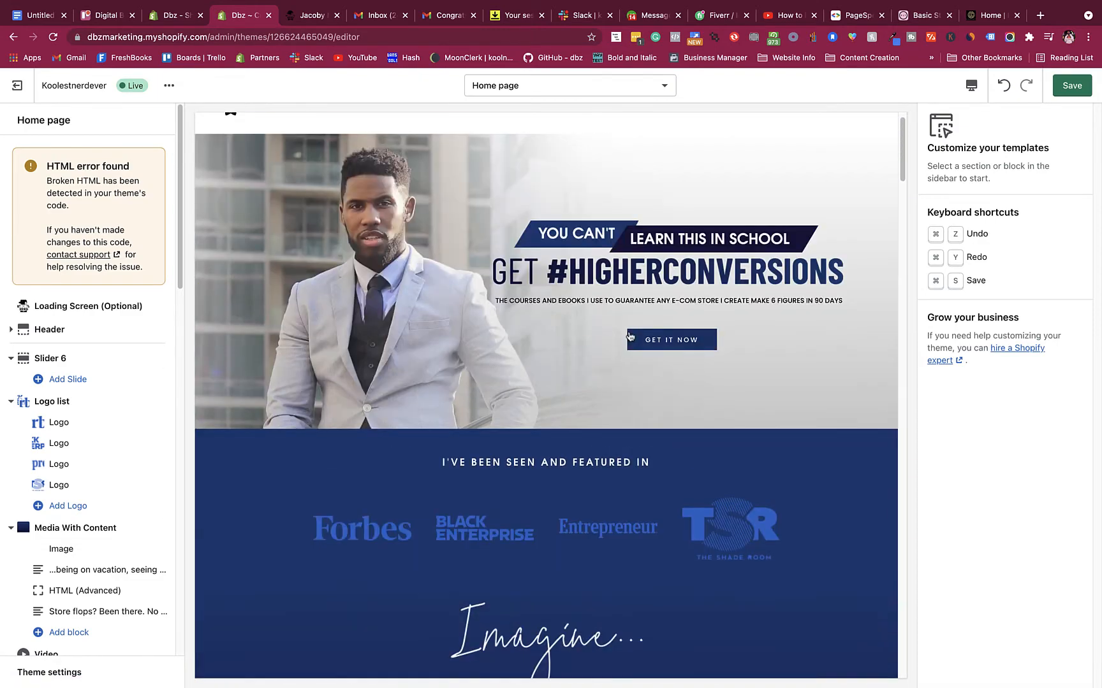
scroll(628, 337, down, 10)
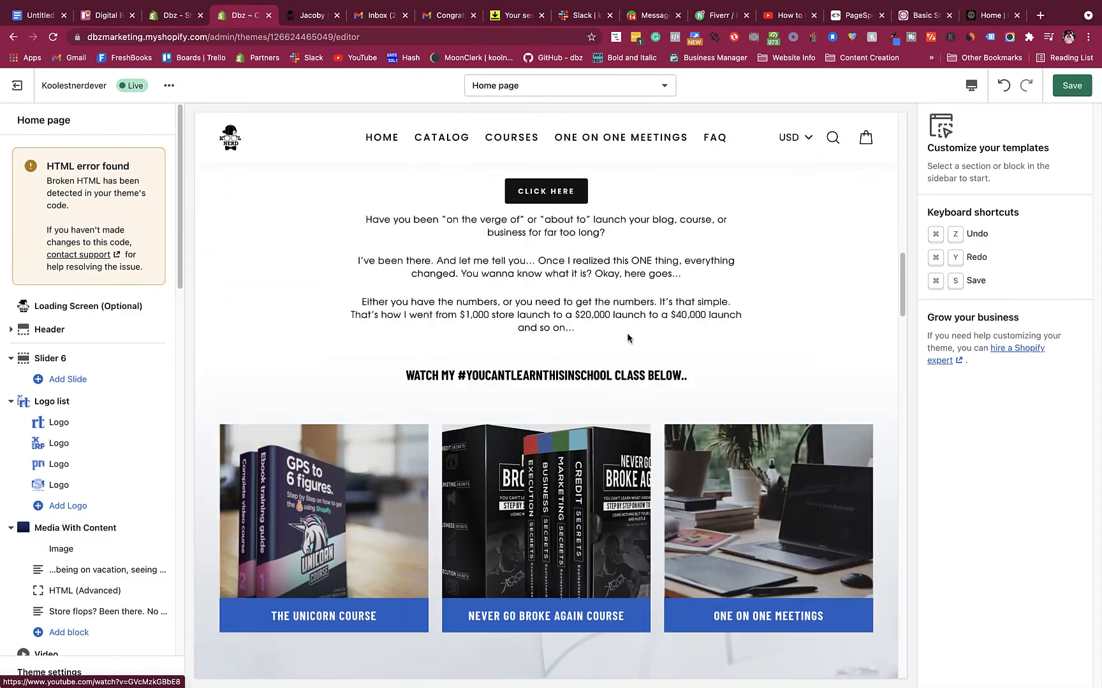
scroll(629, 337, down, 3)
scroll(622, 340, down, 3)
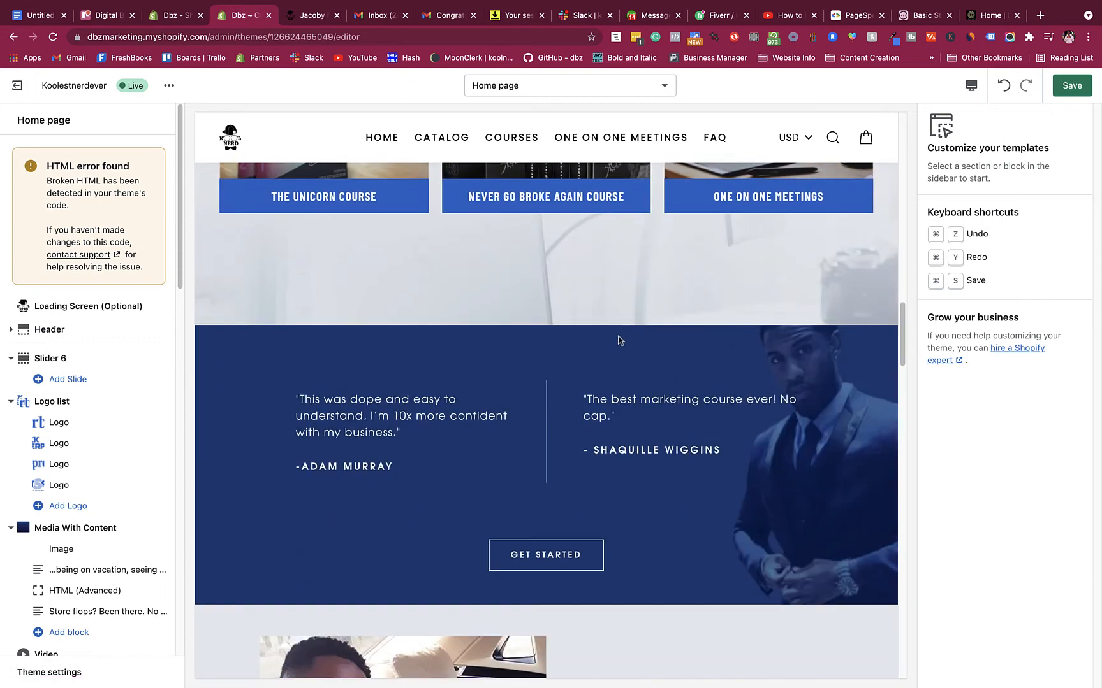
scroll(618, 339, down, 2)
scroll(573, 339, up, 5)
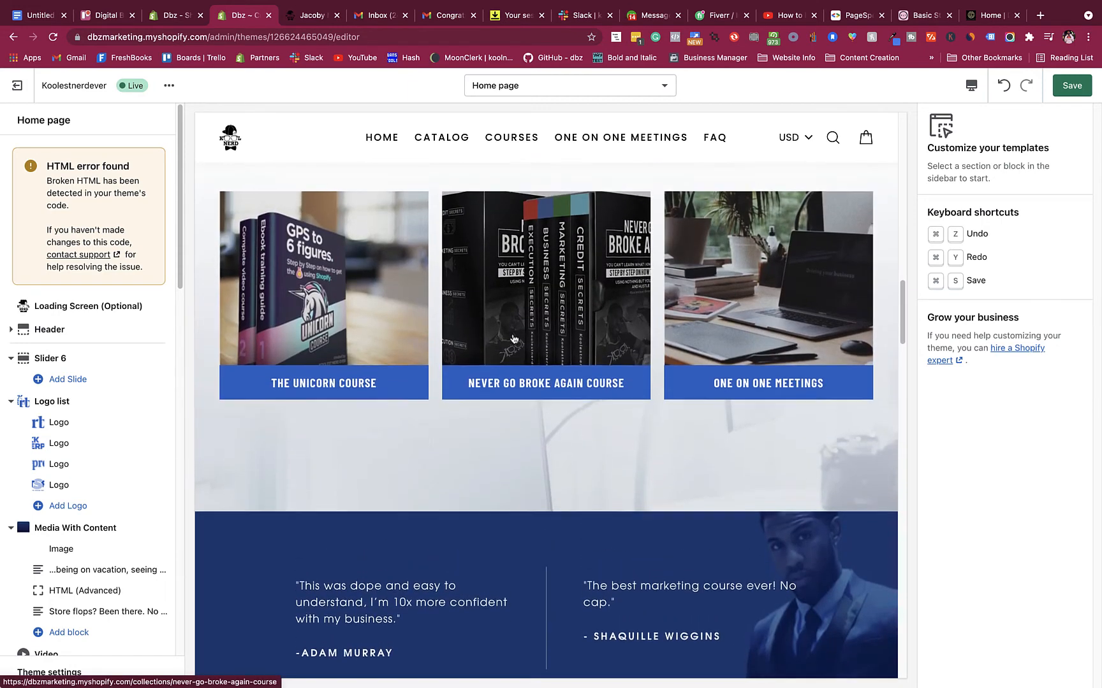
scroll(514, 339, up, 1)
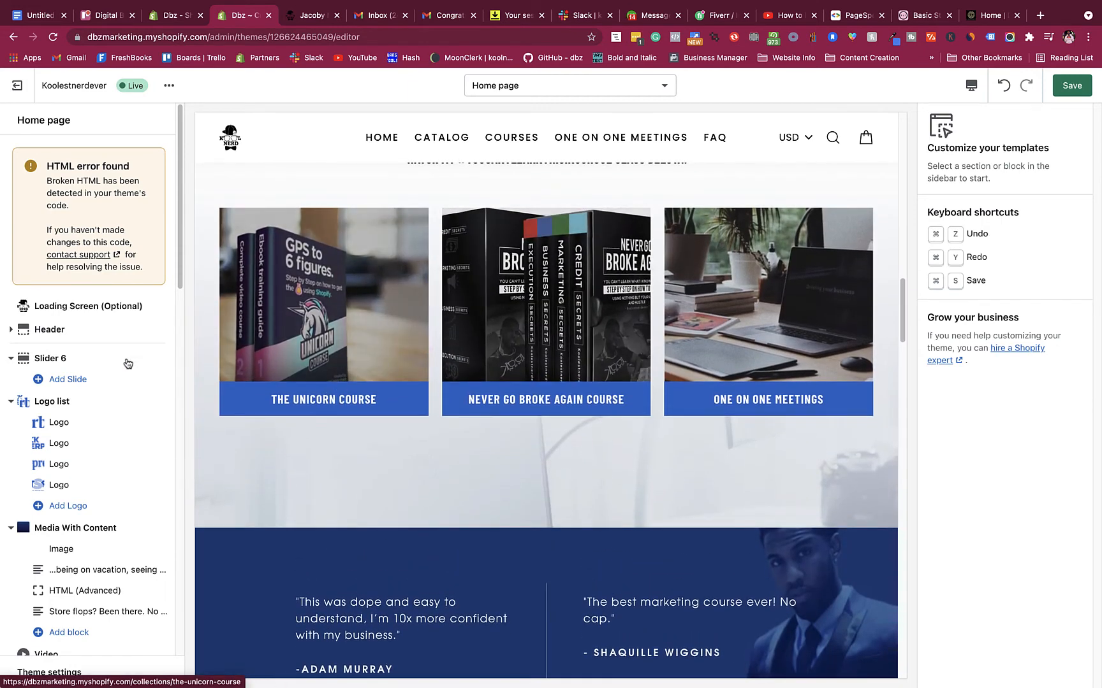
scroll(128, 363, down, 4)
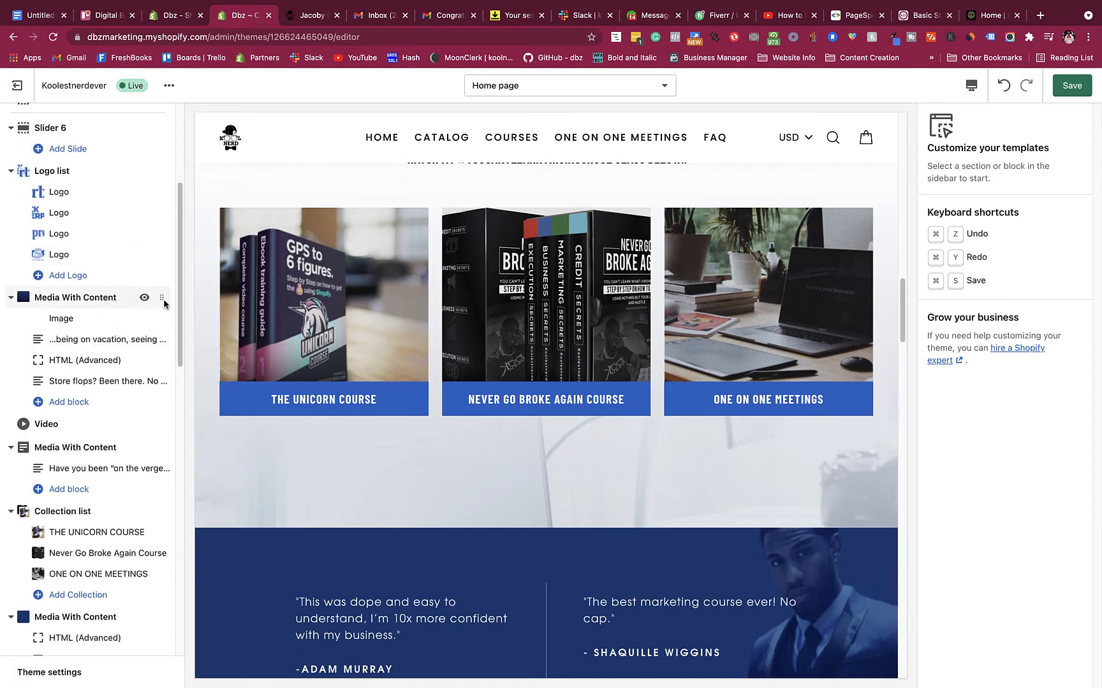
scroll(290, 324, up, 4)
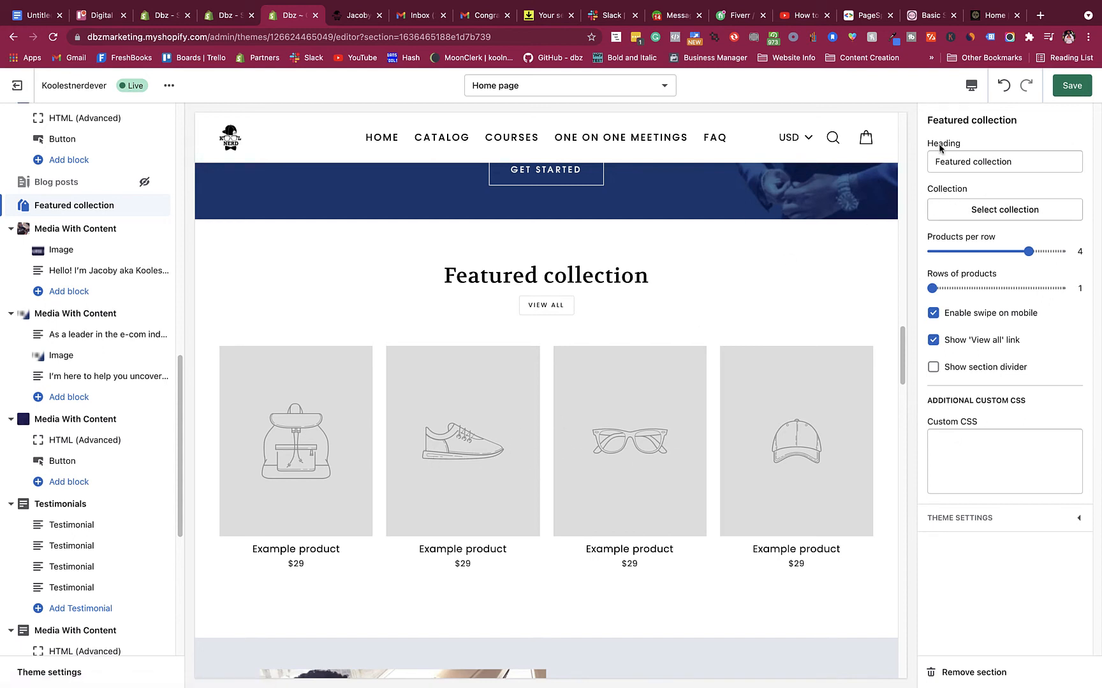
Change the heading of the Featured collection section to "Featured Collection"
click(985, 164)
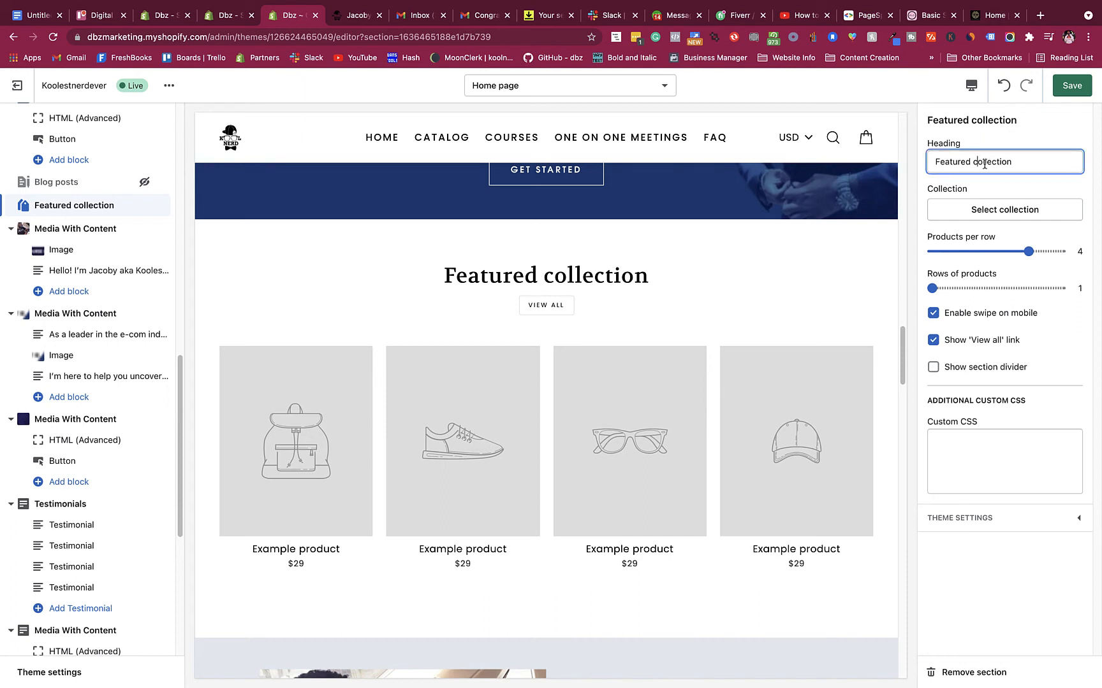
key(BackSpace)
text(C)
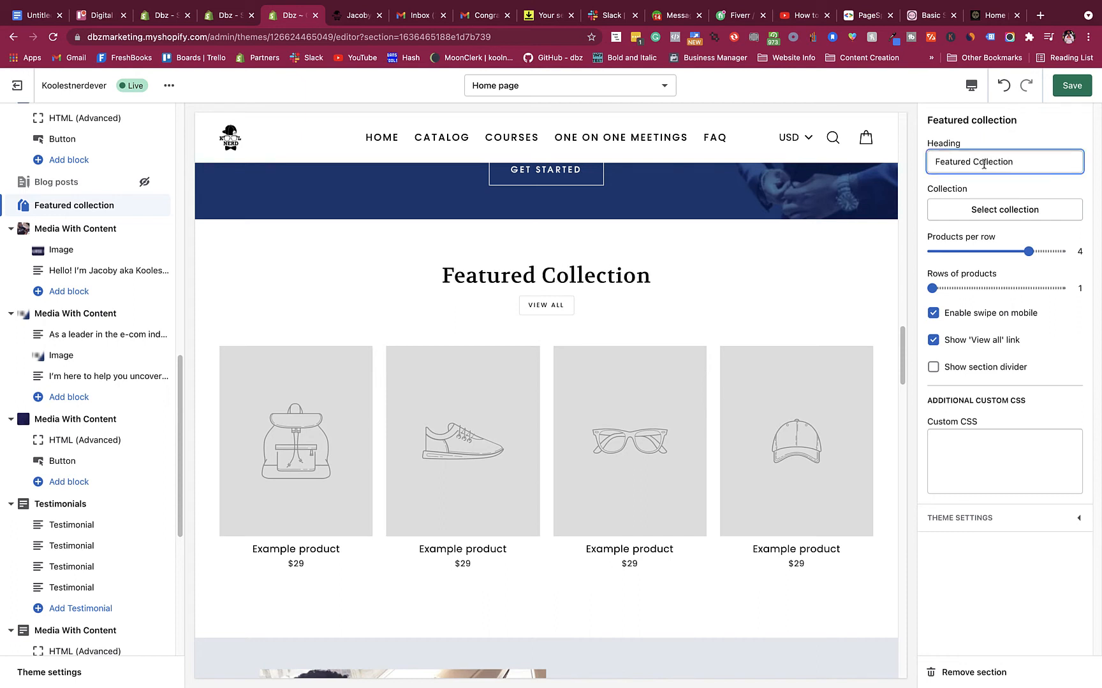
Assign the Home page collection to the Featured collection section and save the theme
click(1003, 210)
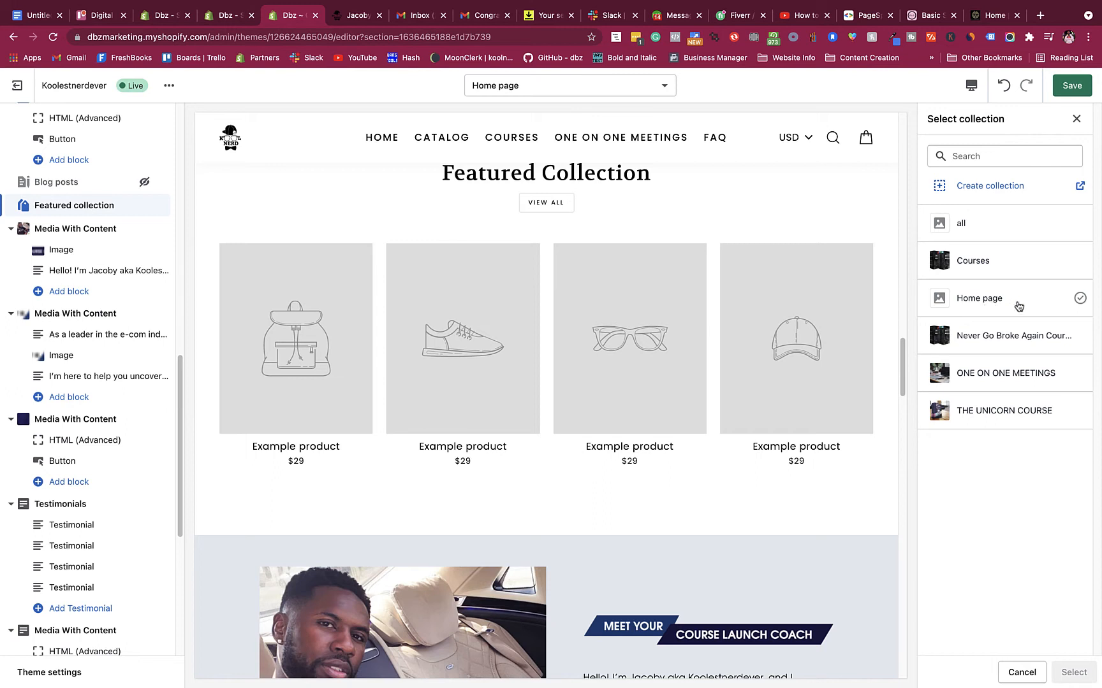
click(1018, 307)
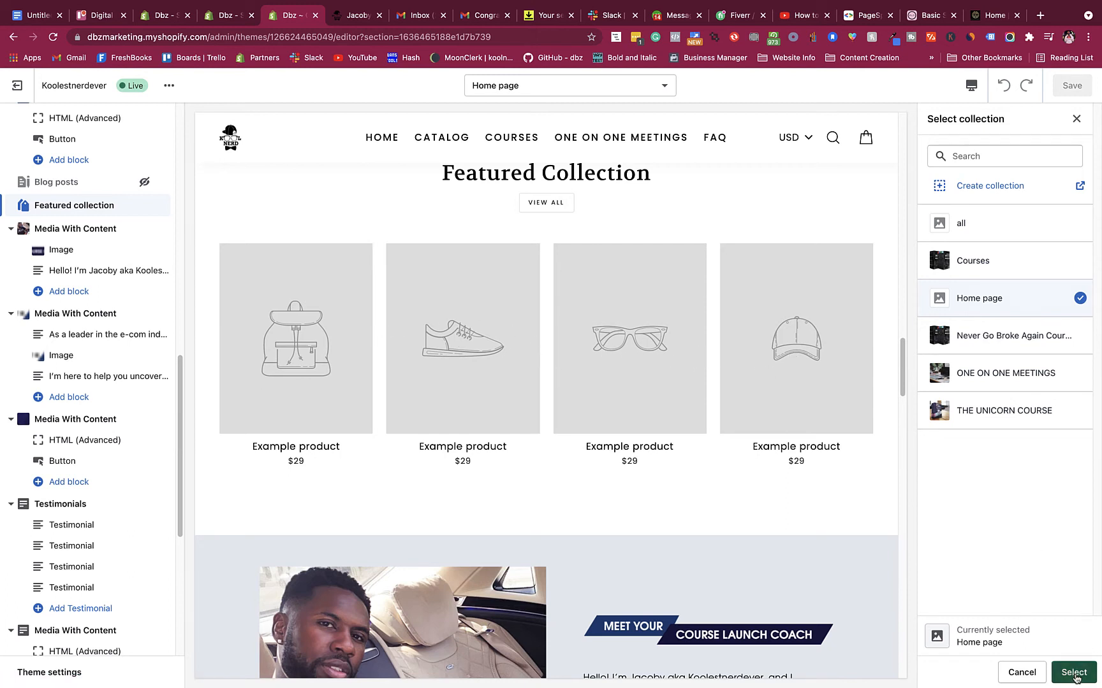
click(1074, 674)
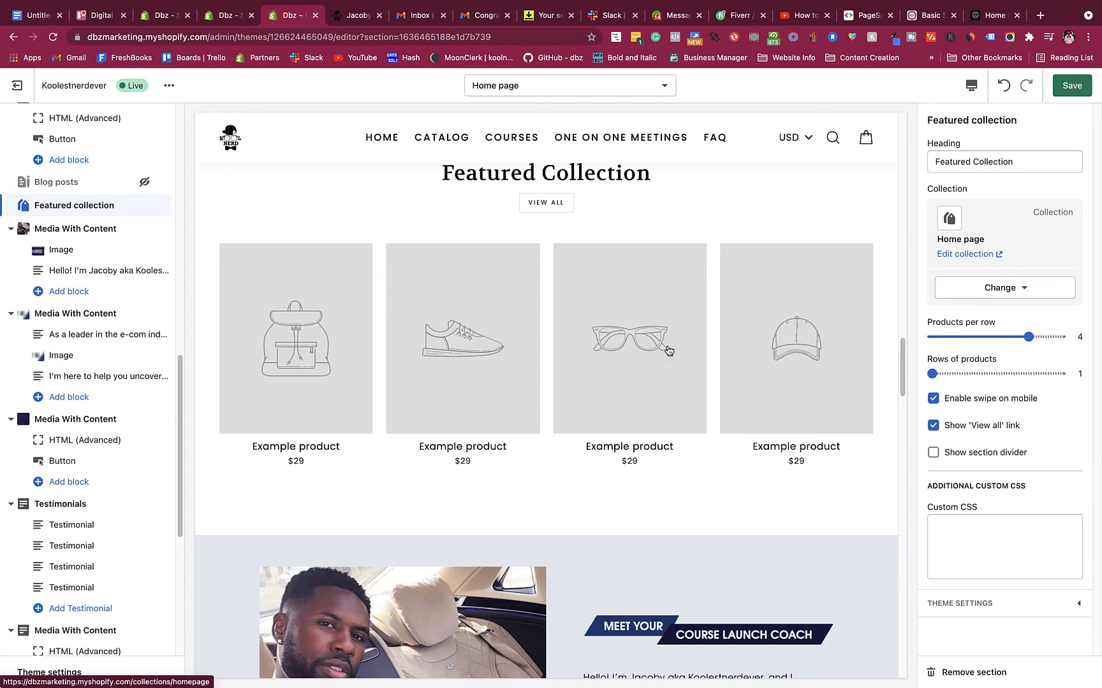
click(1068, 87)
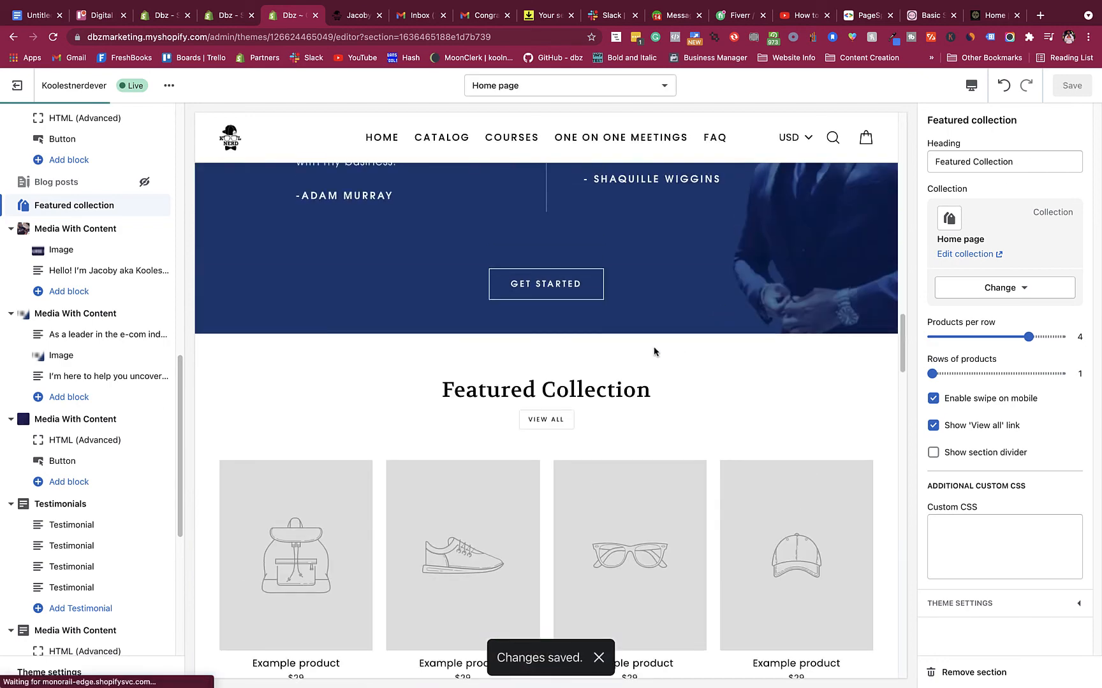
Leave the theme editor and open the Home page collection from the store's product collections
click(24, 87)
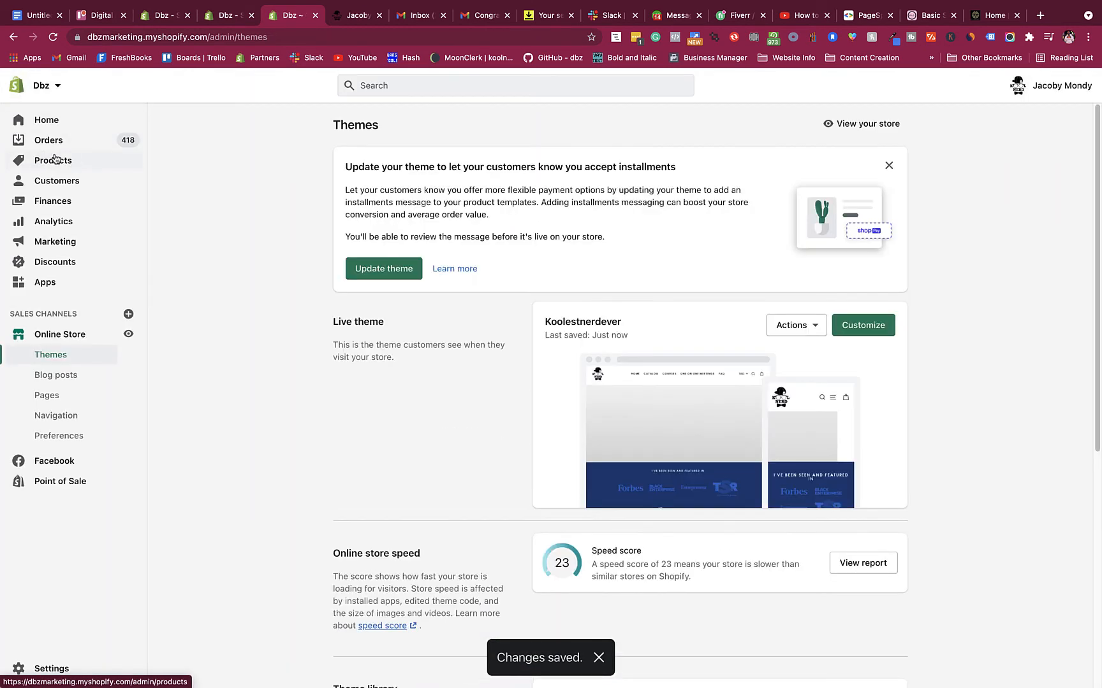
click(54, 162)
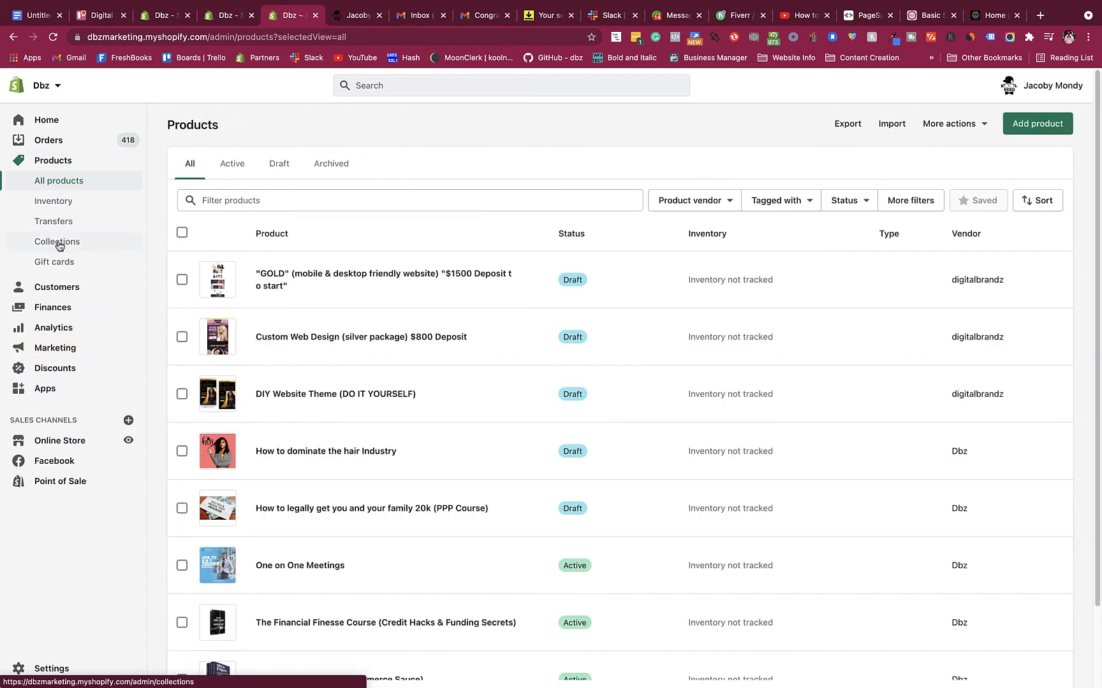
click(59, 244)
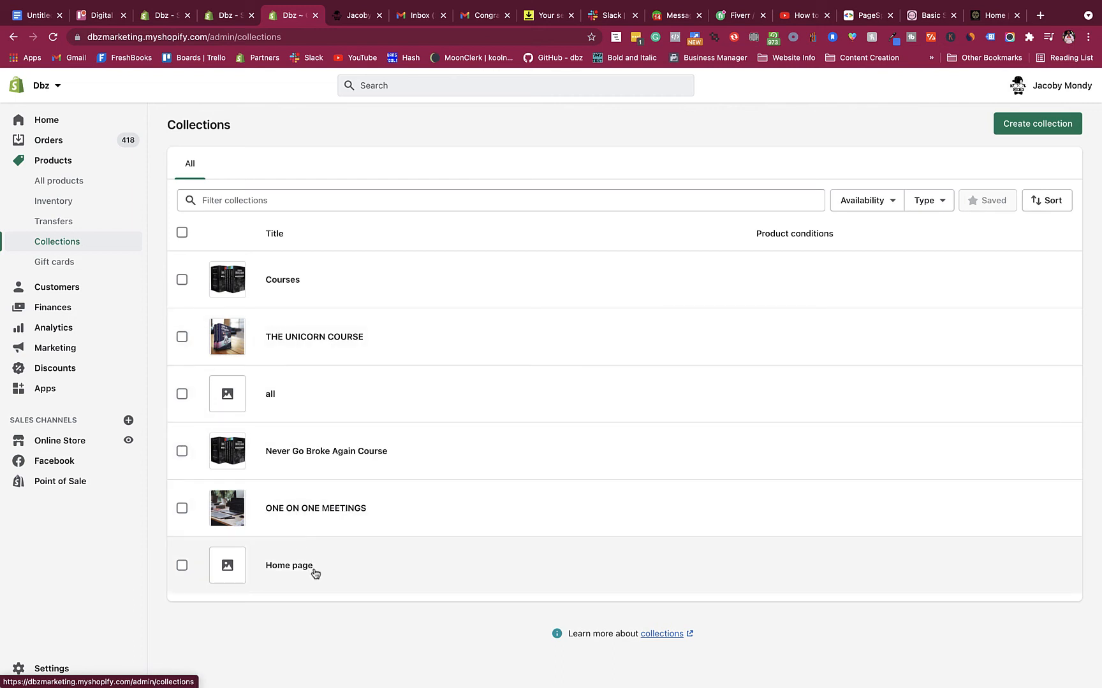
click(315, 574)
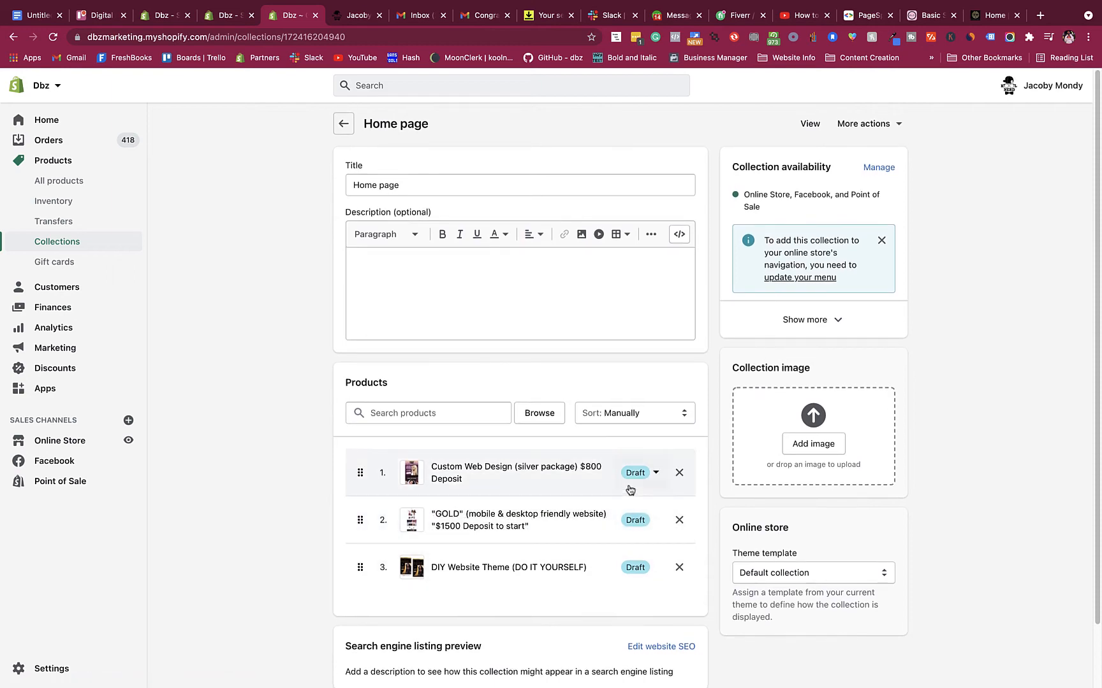
Add One on One Meetings, The Financial Finesse Course and The Unicorn Course to the Home page collection
click(539, 413)
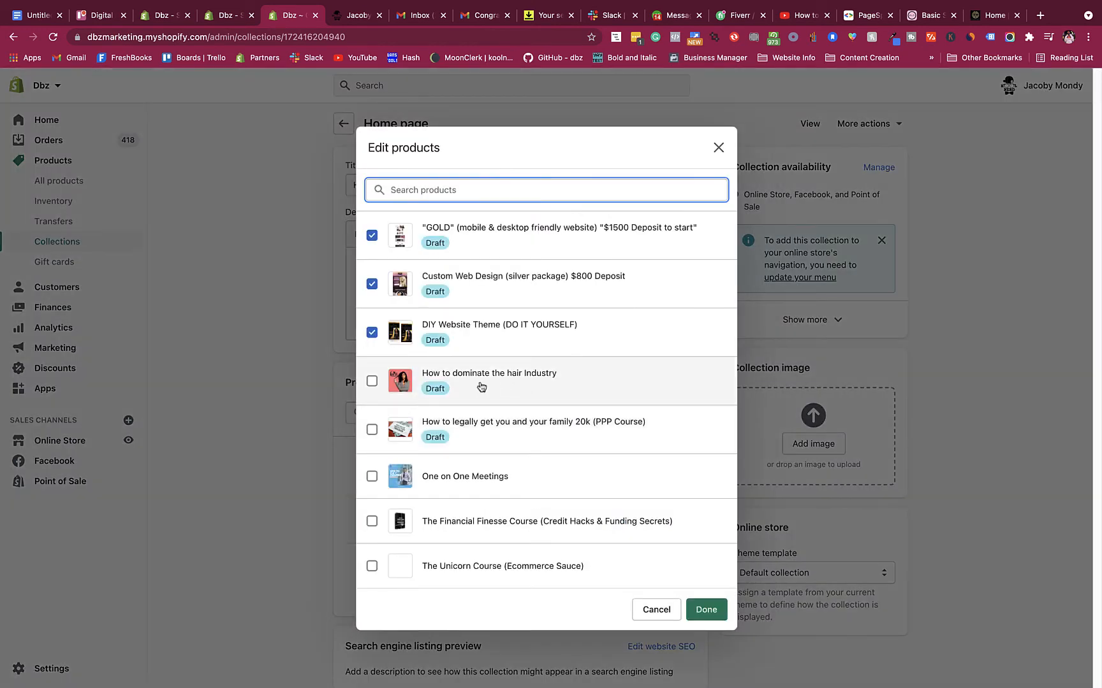
click(371, 476)
click(372, 521)
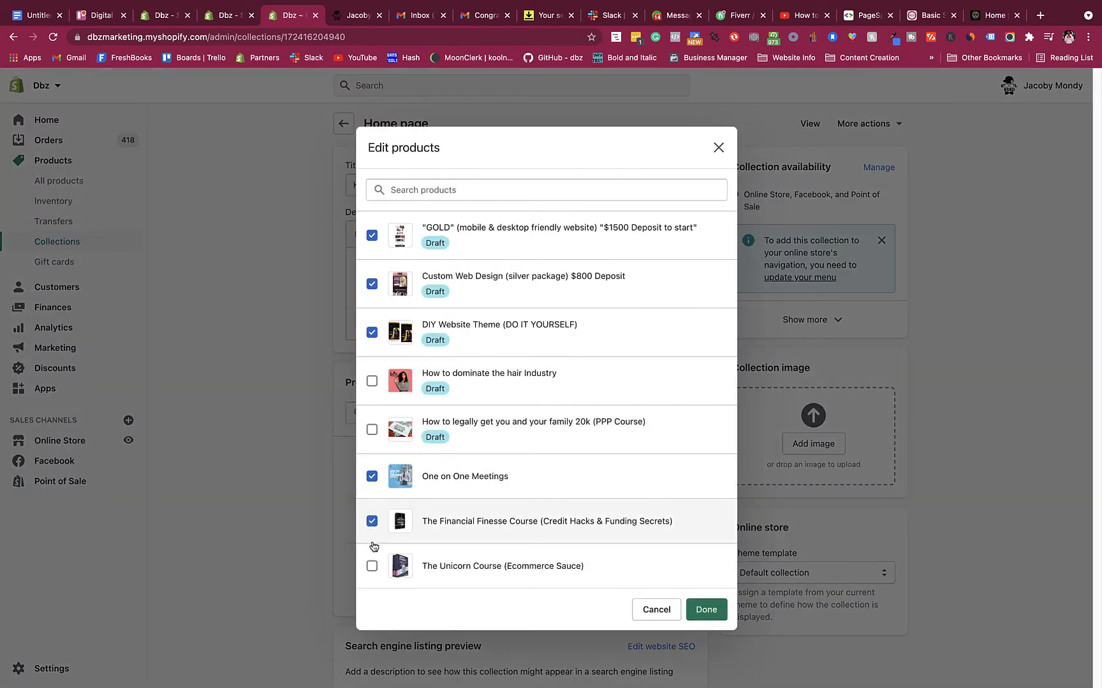
click(371, 566)
click(706, 610)
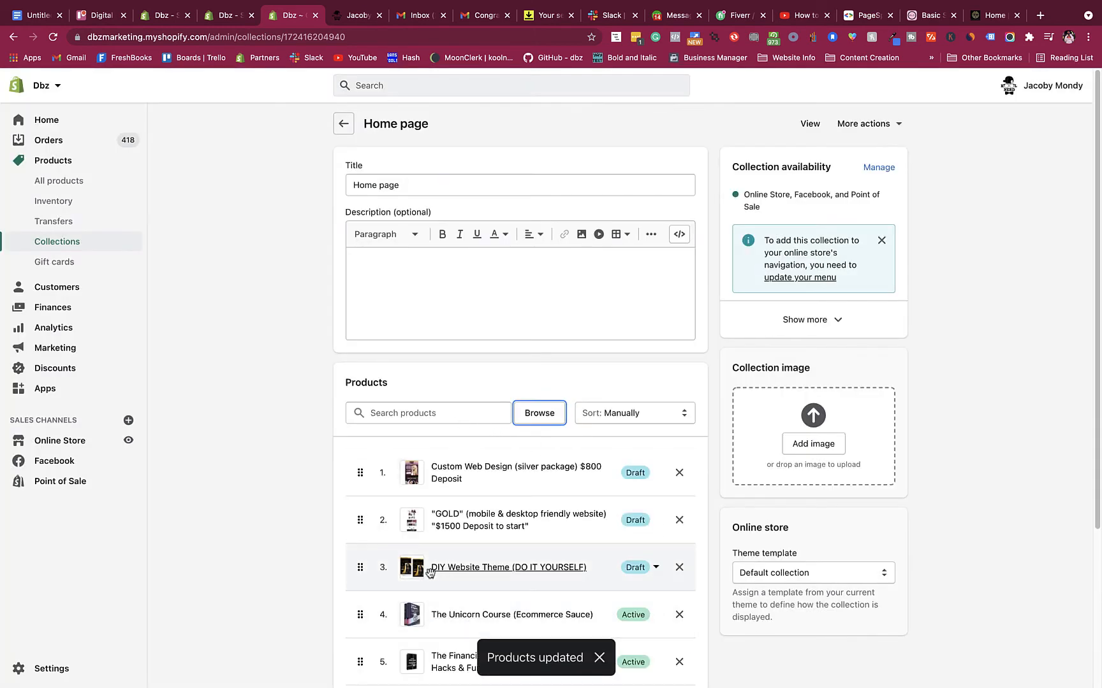
Remove the DIY Website Theme, "GOLD" website and Custom Web Design draft products from the Home page collection
click(678, 568)
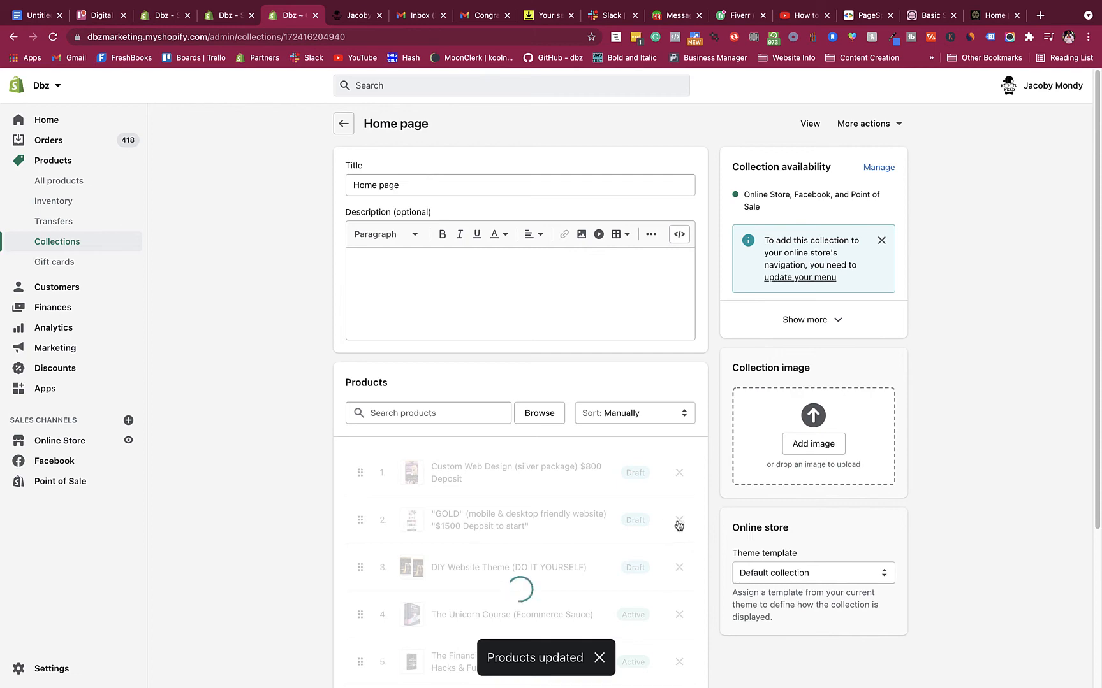
click(681, 521)
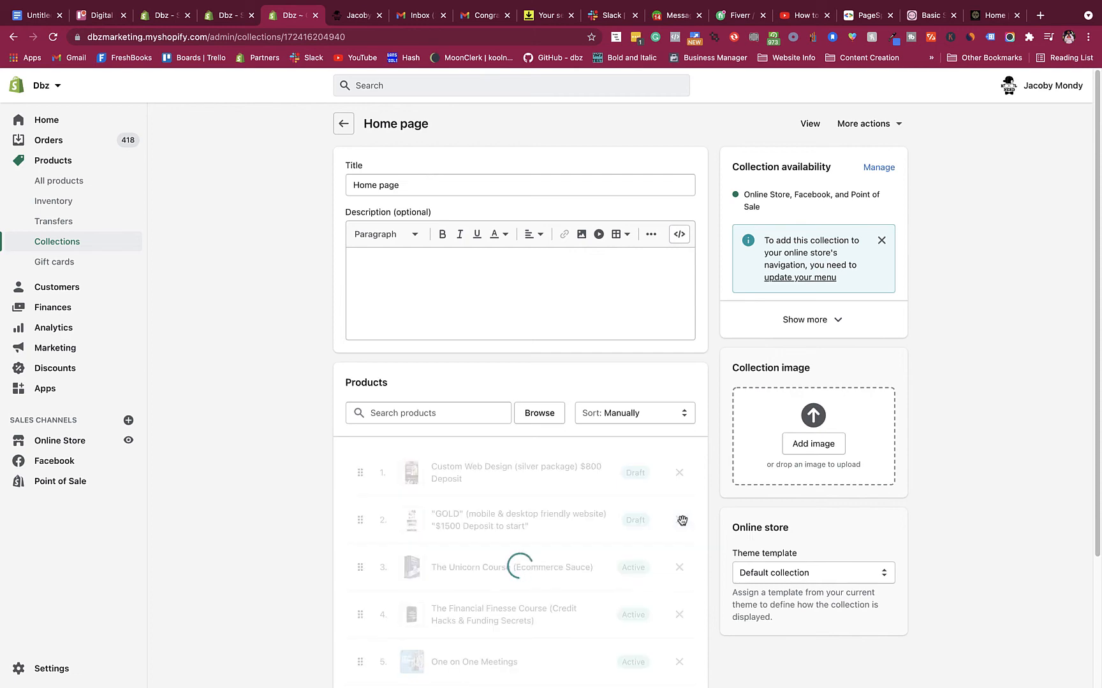
click(680, 473)
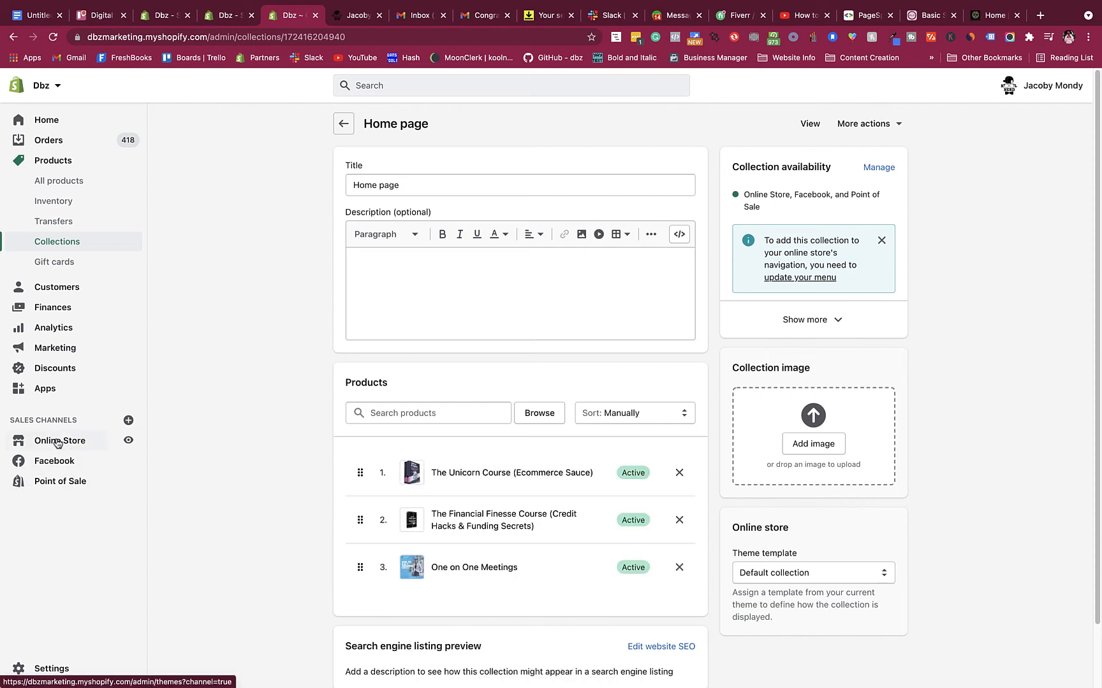
Open the live Koolestnerdever theme for customization and check the Featured Collection products in the home page preview
click(57, 442)
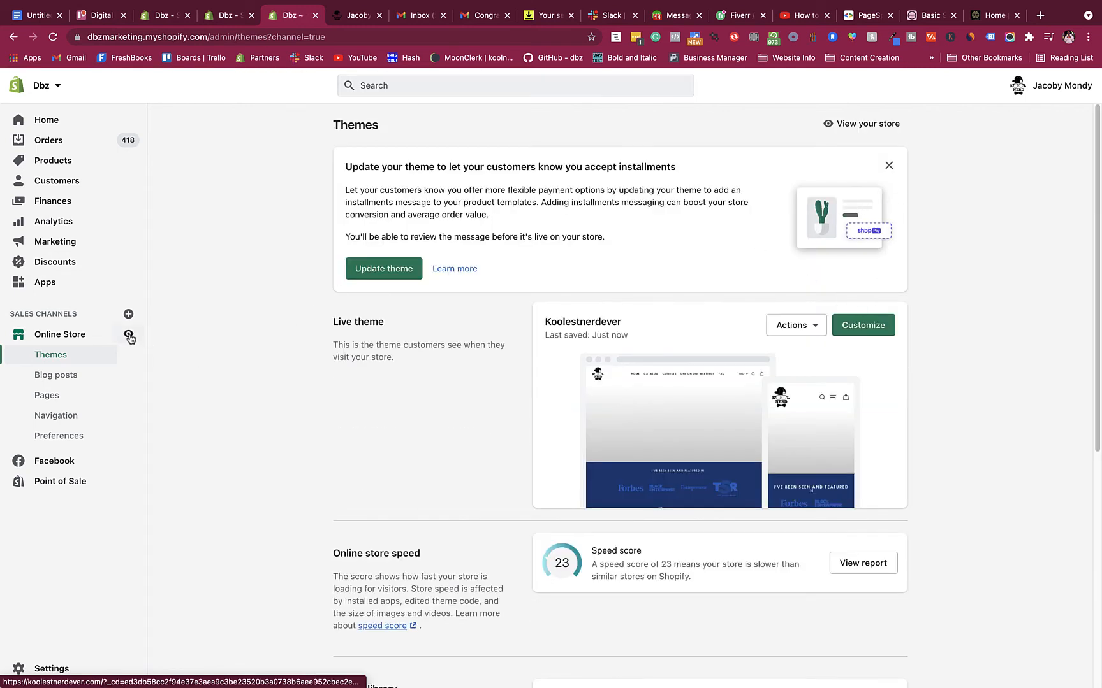
click(881, 326)
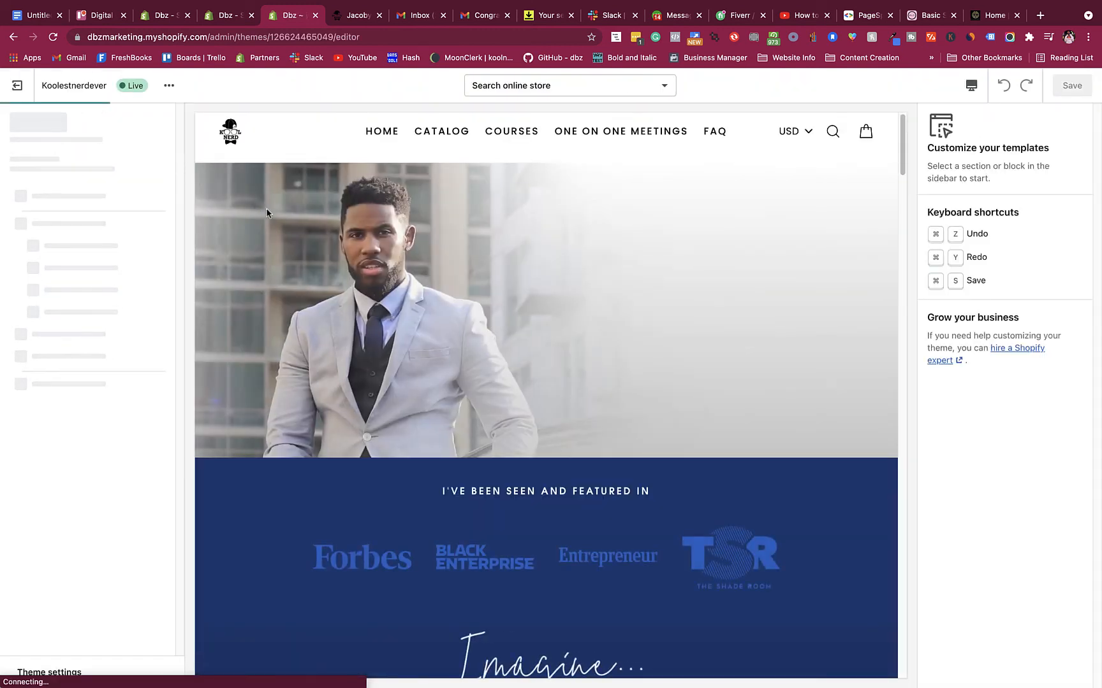
scroll(516, 344, down, 15)
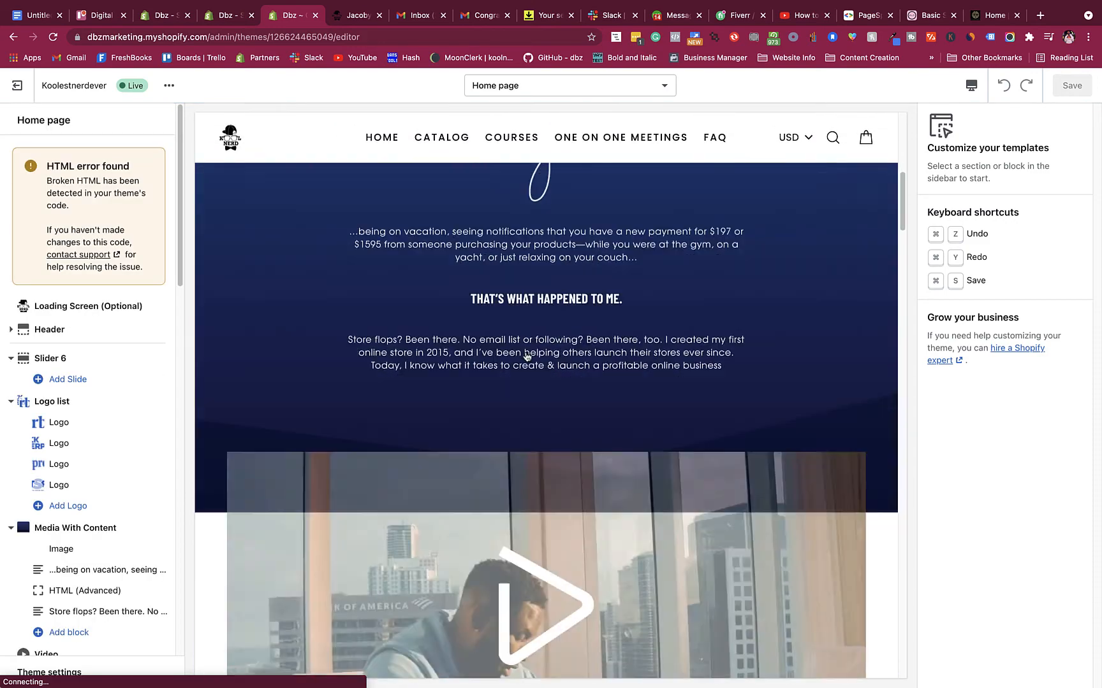
scroll(529, 359, down, 15)
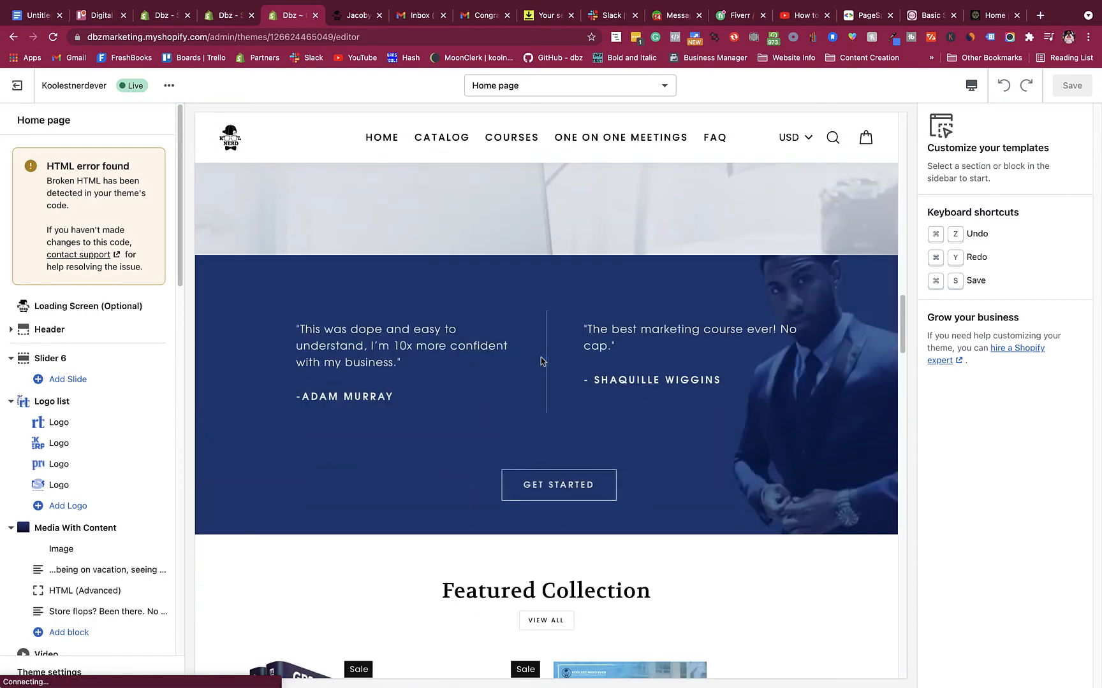
scroll(550, 356, down, 2)
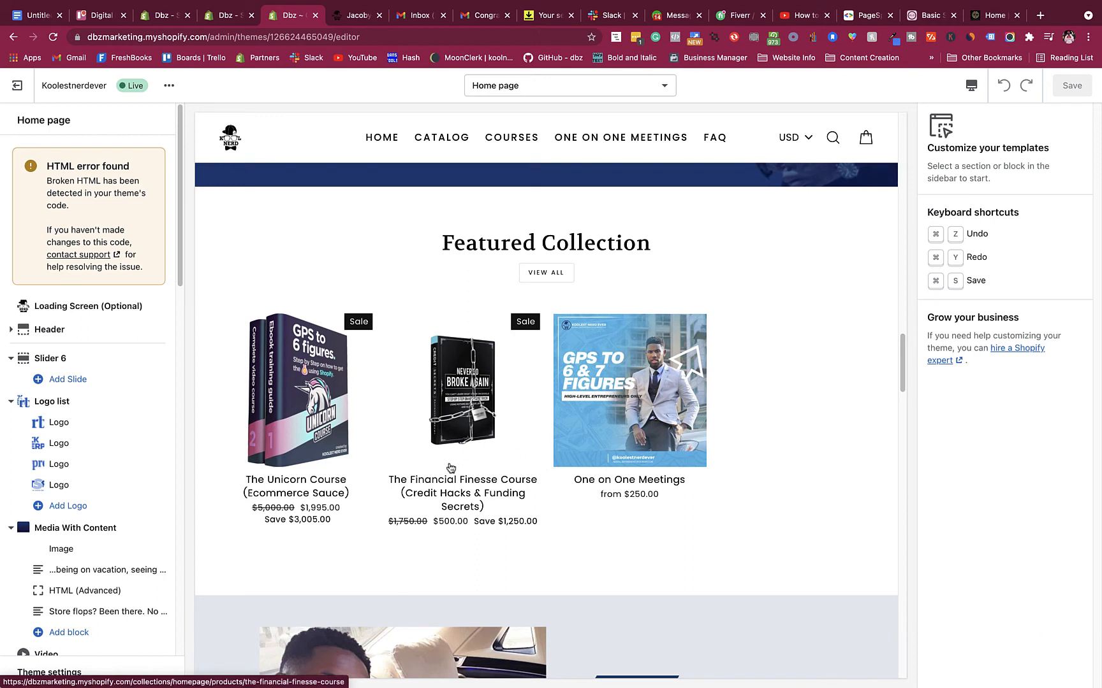
scroll(496, 500, down, 1)
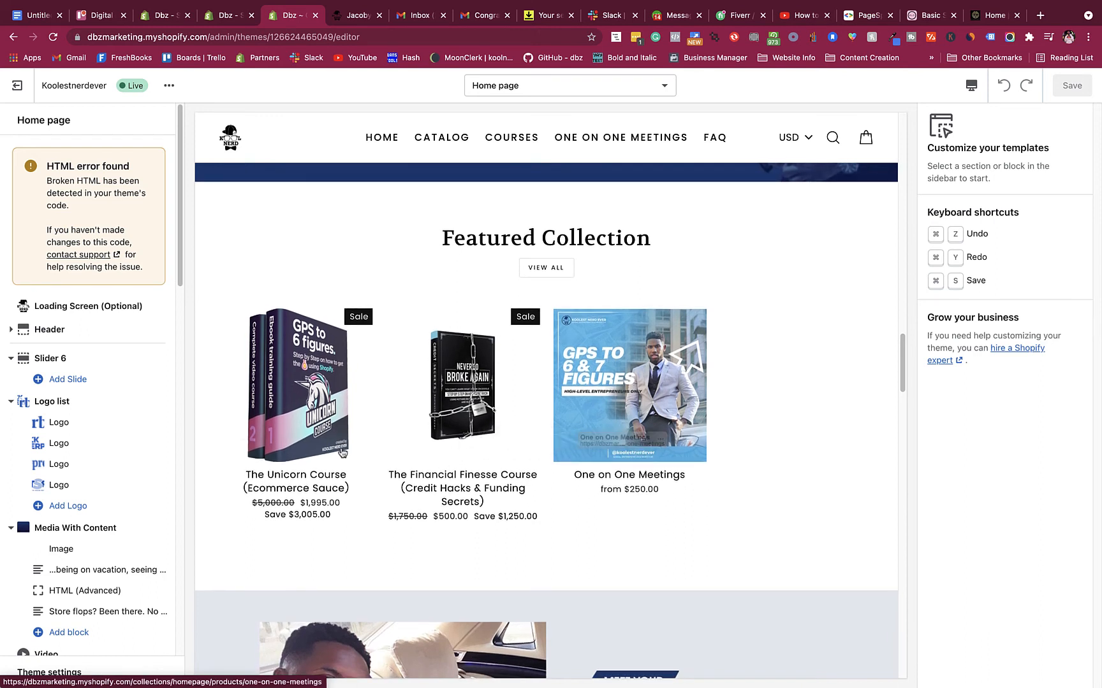
Open the Collection list section's settings and expand its entries to examine the collections it contains
scroll(61, 484, down, 3)
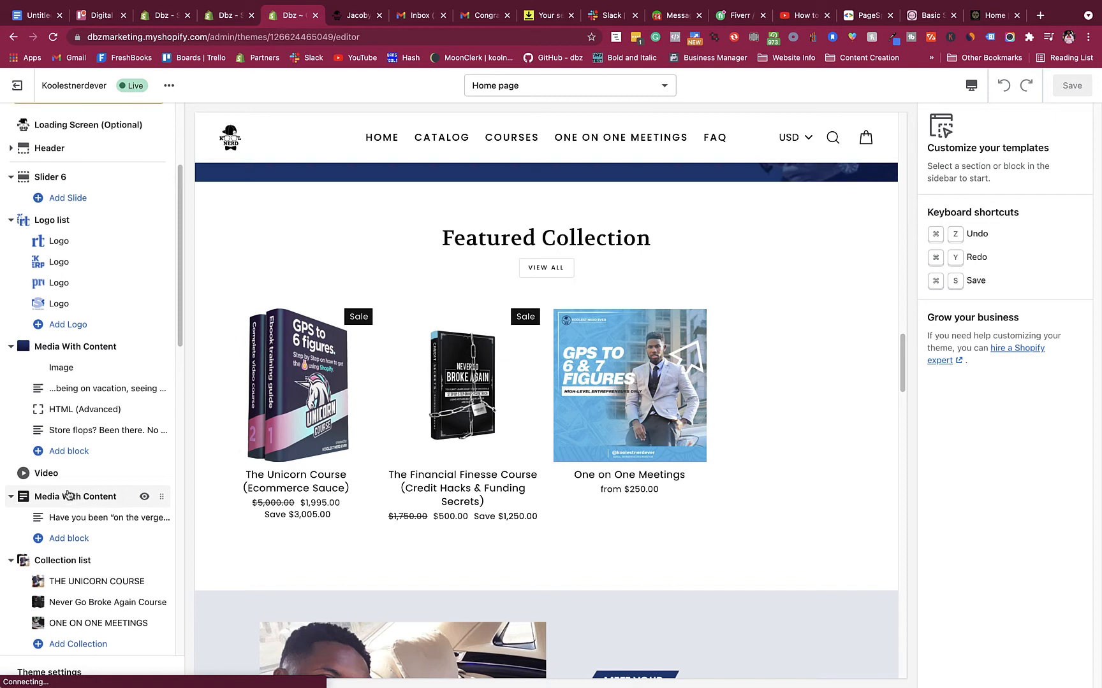
click(76, 528)
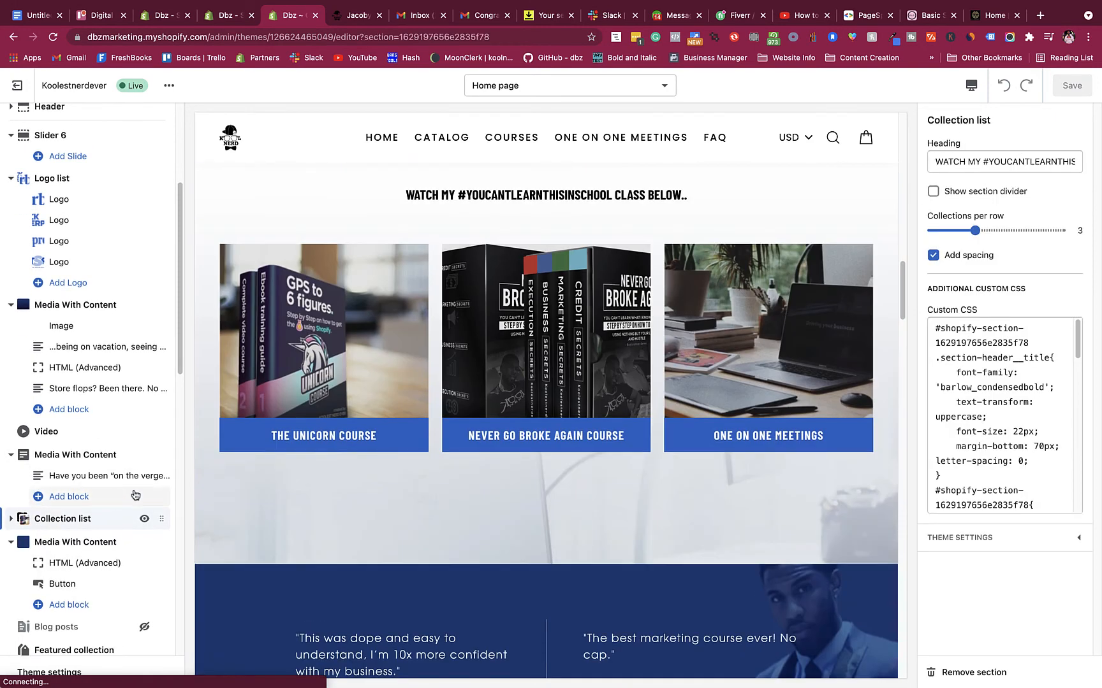
scroll(83, 520, down, 1)
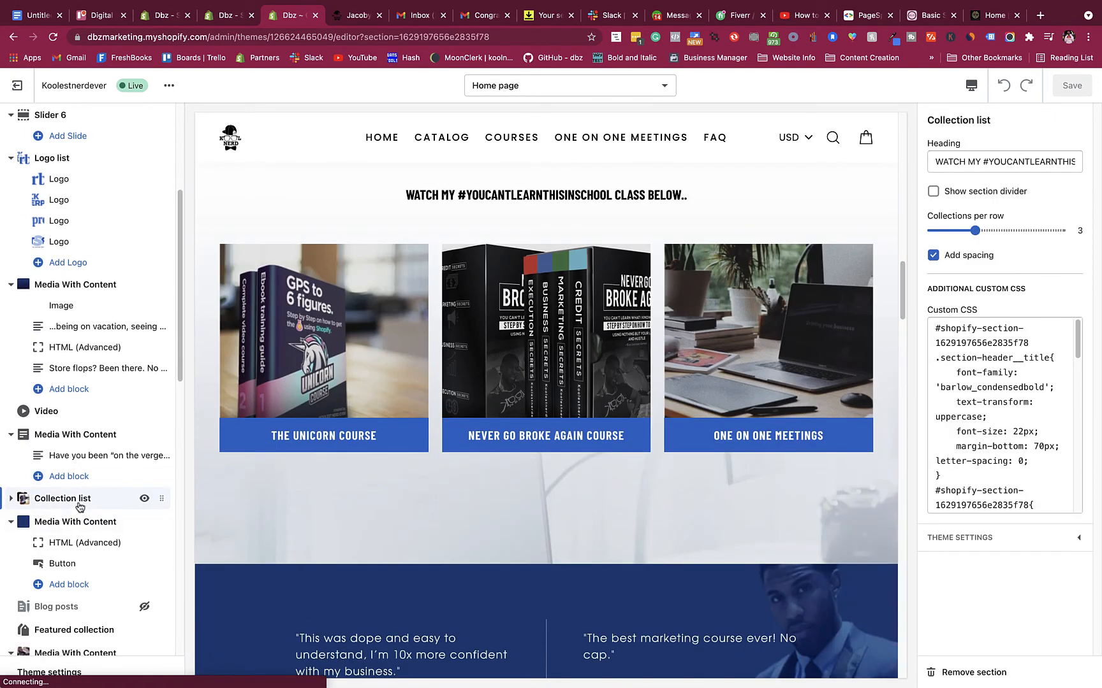
click(11, 499)
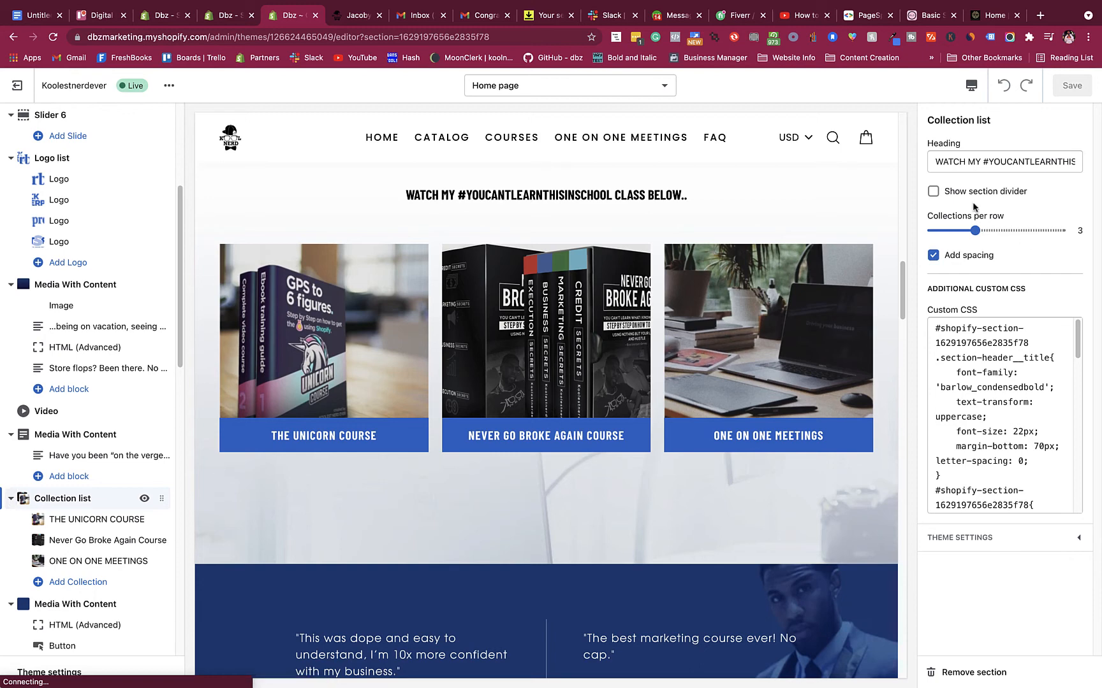
scroll(102, 453, down, 10)
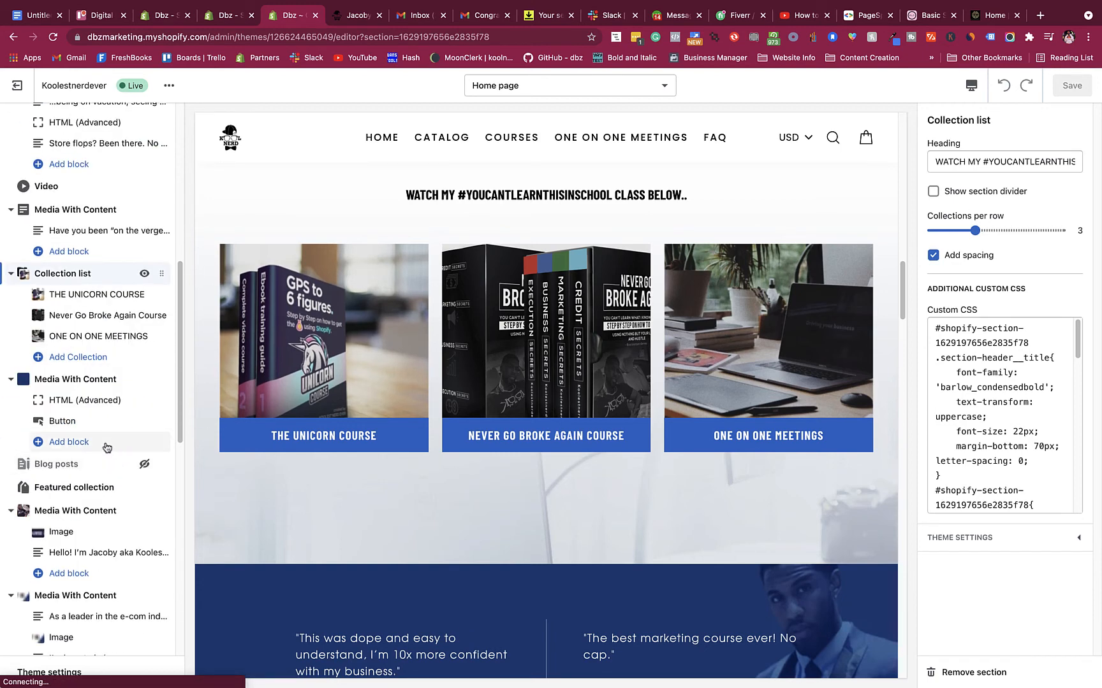
Try the Never Go Broke Again Course, ONE ON ONE MEETINGS, THE UNICORN COURSE and all collections in the Featured collection section, restoring Home page at the end
click(56, 491)
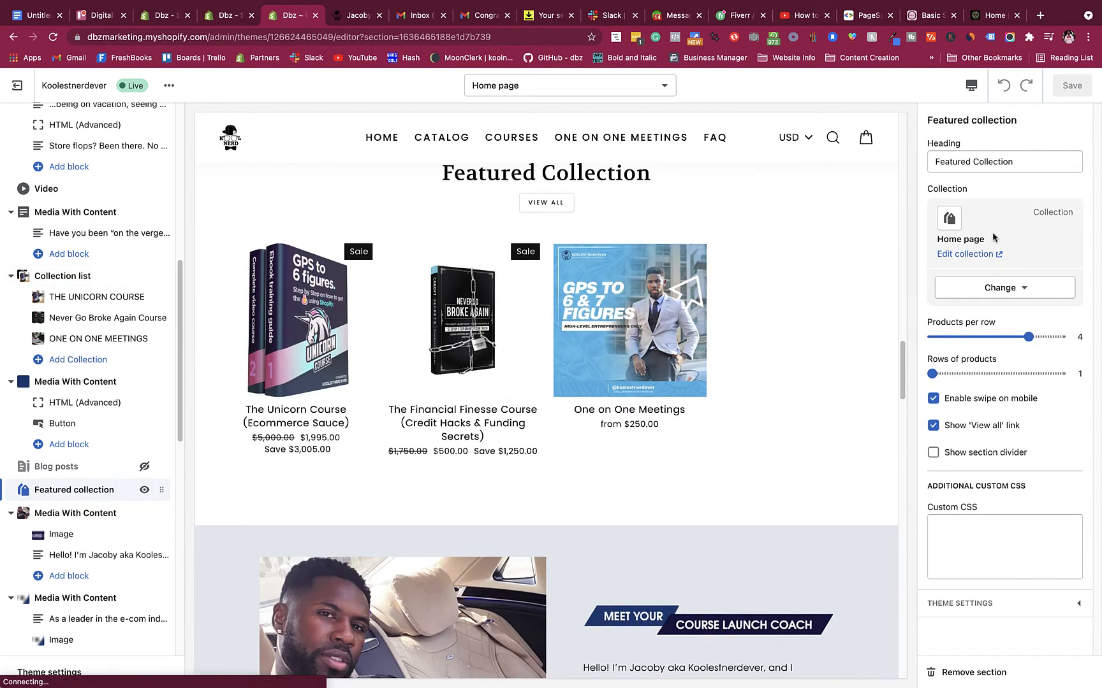
click(1023, 291)
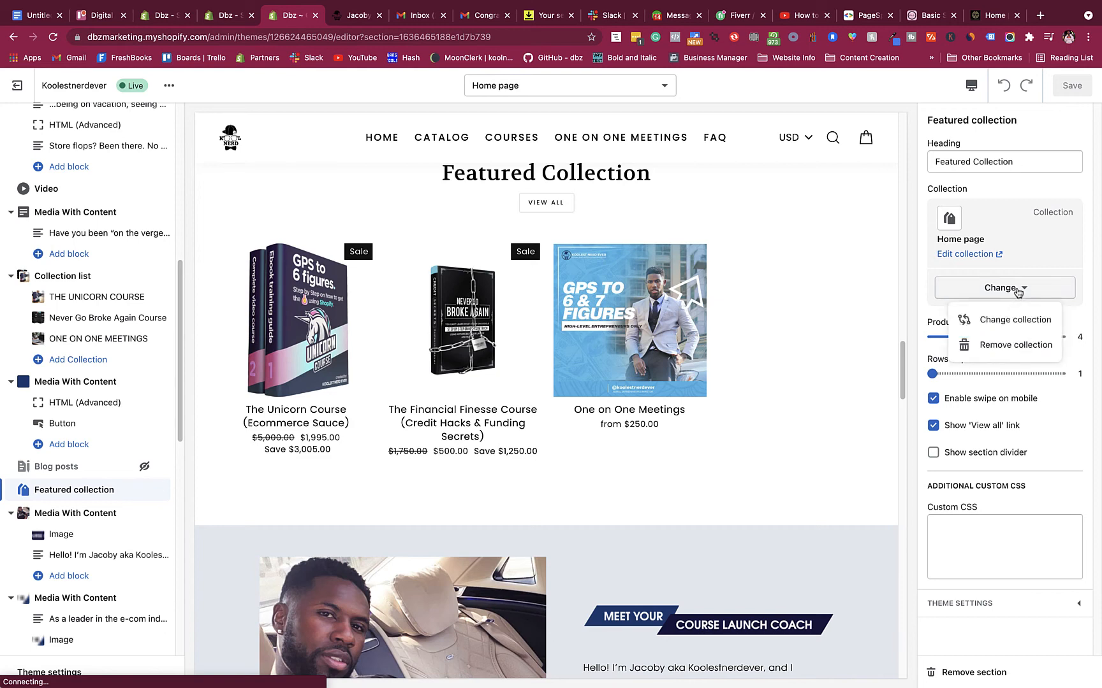
click(1017, 324)
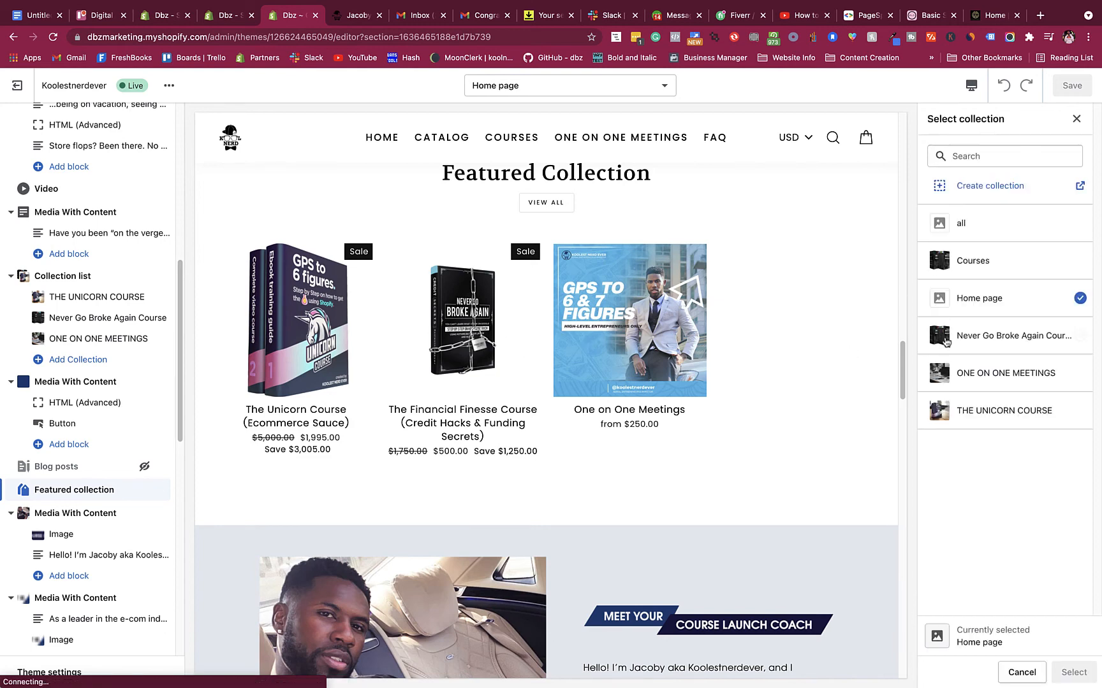
click(1004, 349)
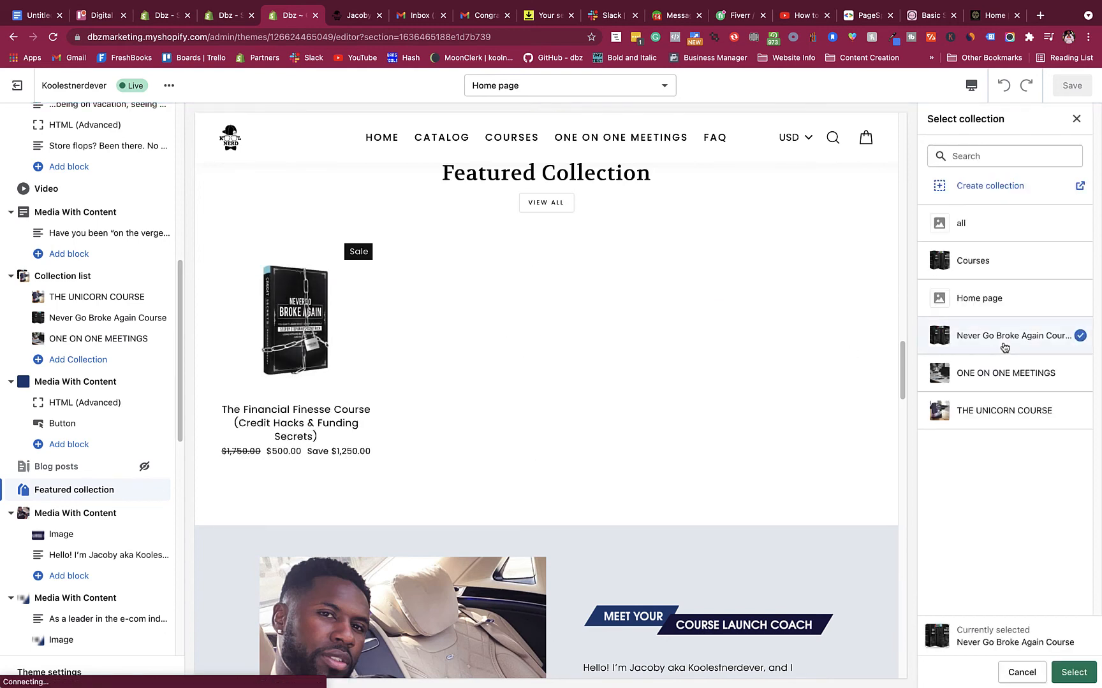
click(1007, 376)
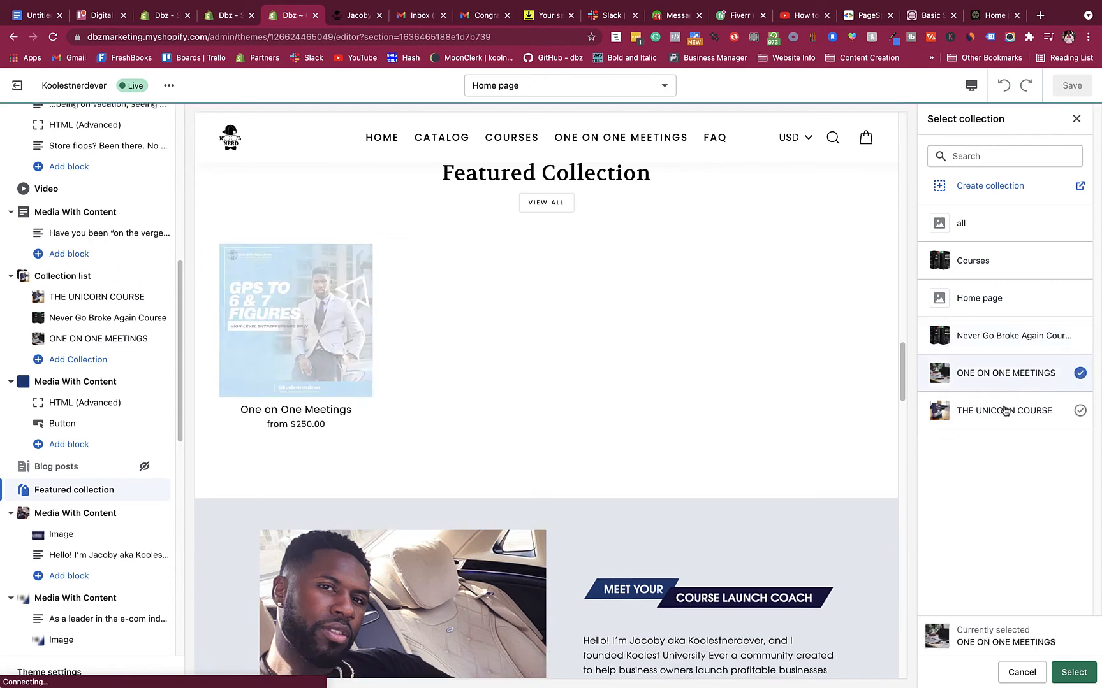
click(999, 422)
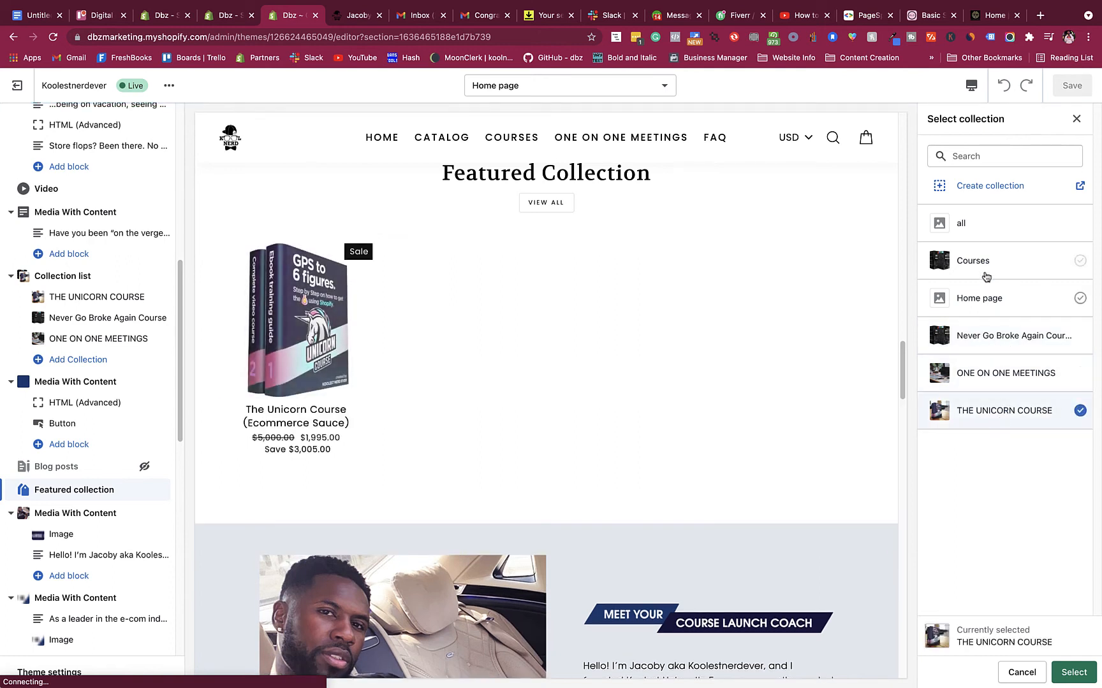
click(985, 273)
click(978, 240)
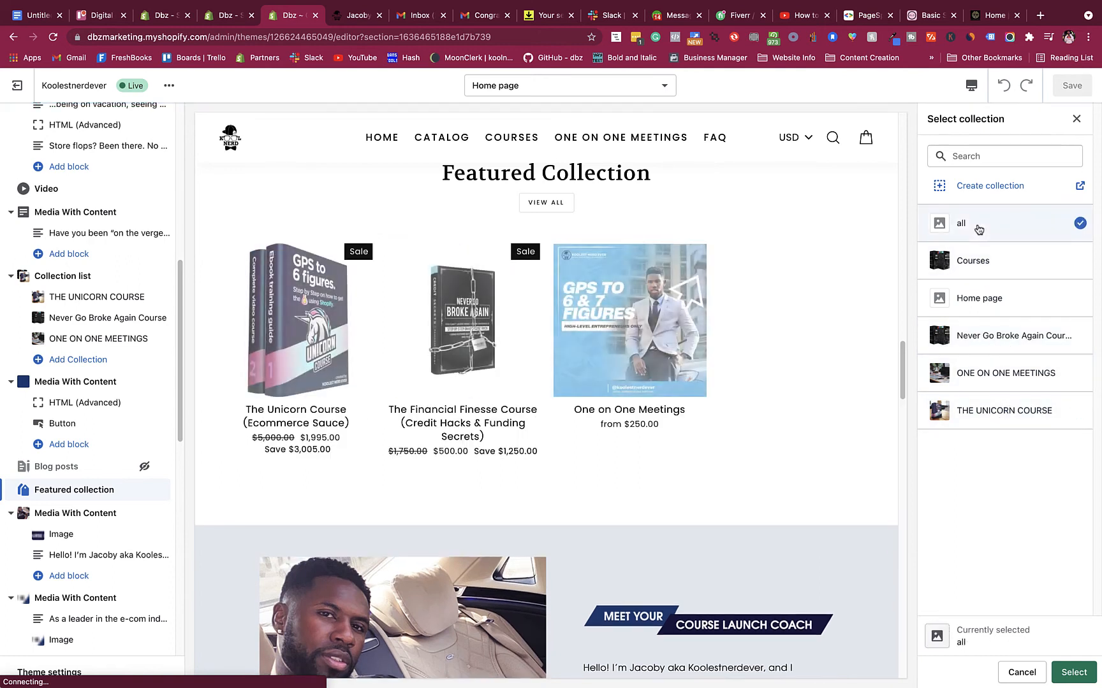
click(1002, 311)
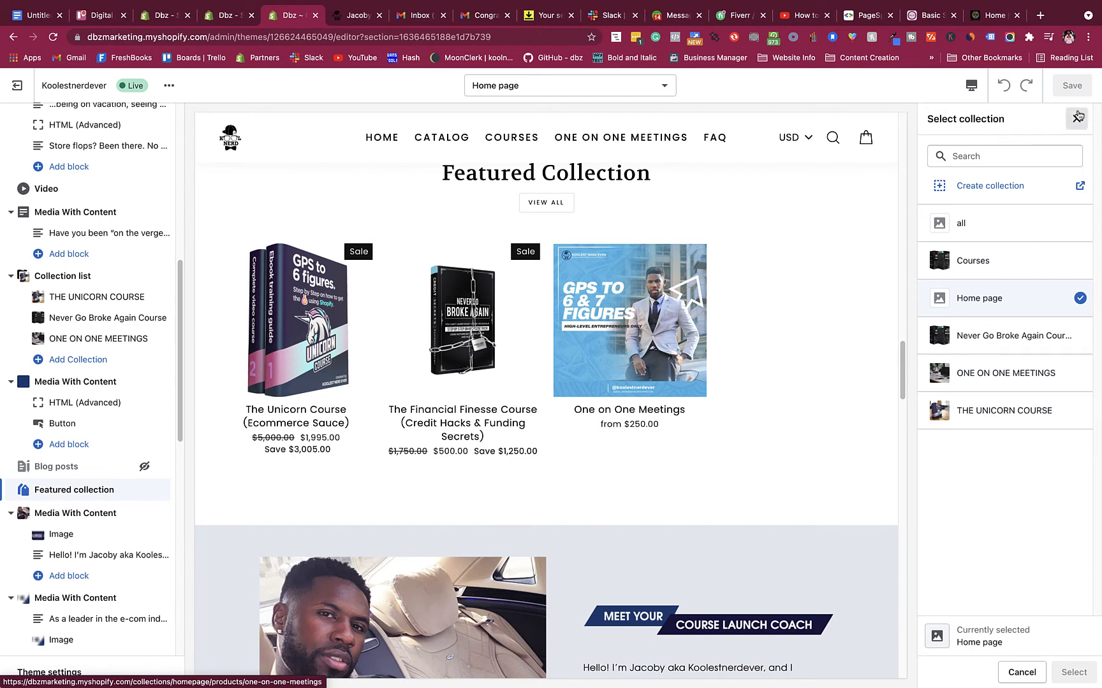
click(1075, 119)
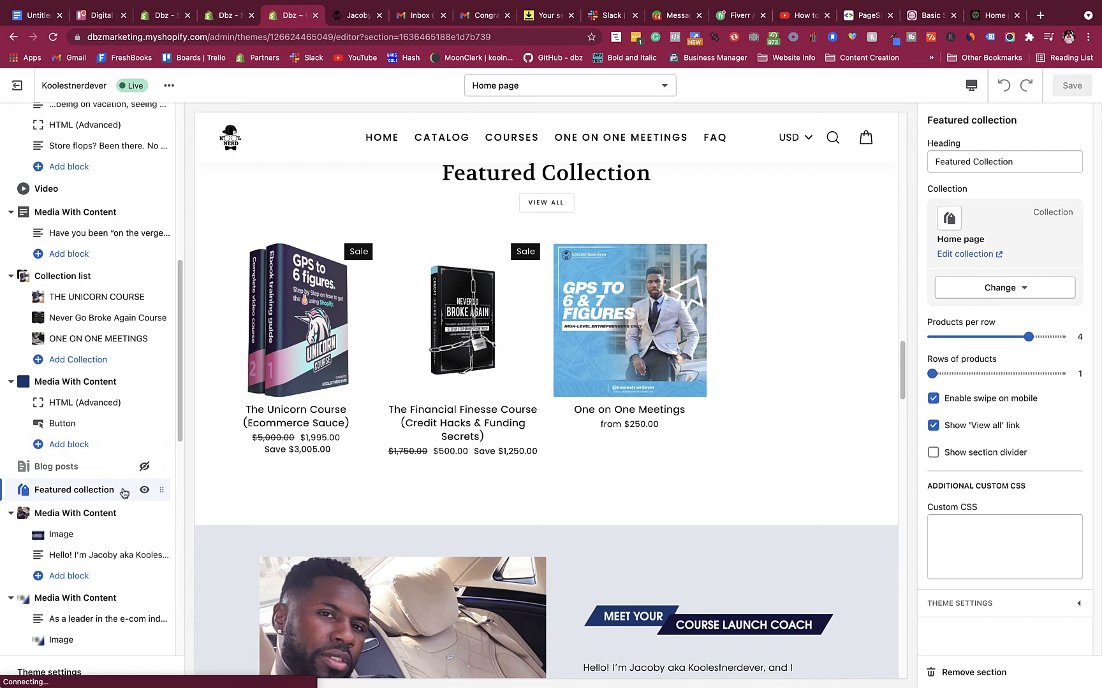
Hide the Featured collection section, check the home page preview without it, and show the section again
scroll(86, 445, down, 4)
scroll(147, 383, up, 2)
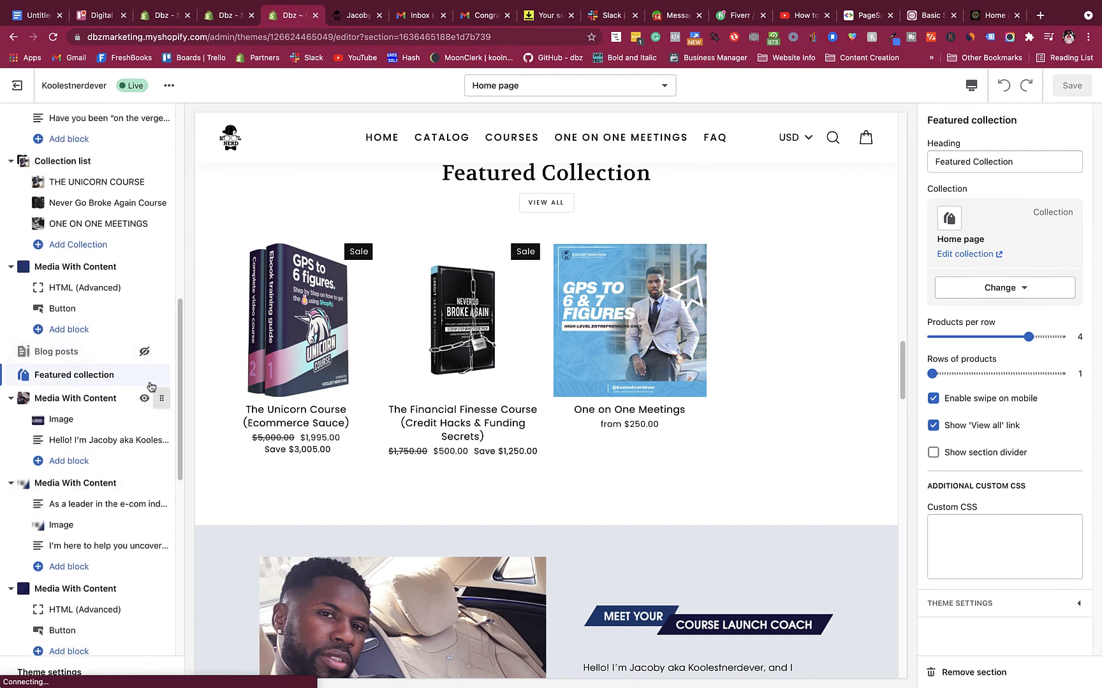
click(144, 377)
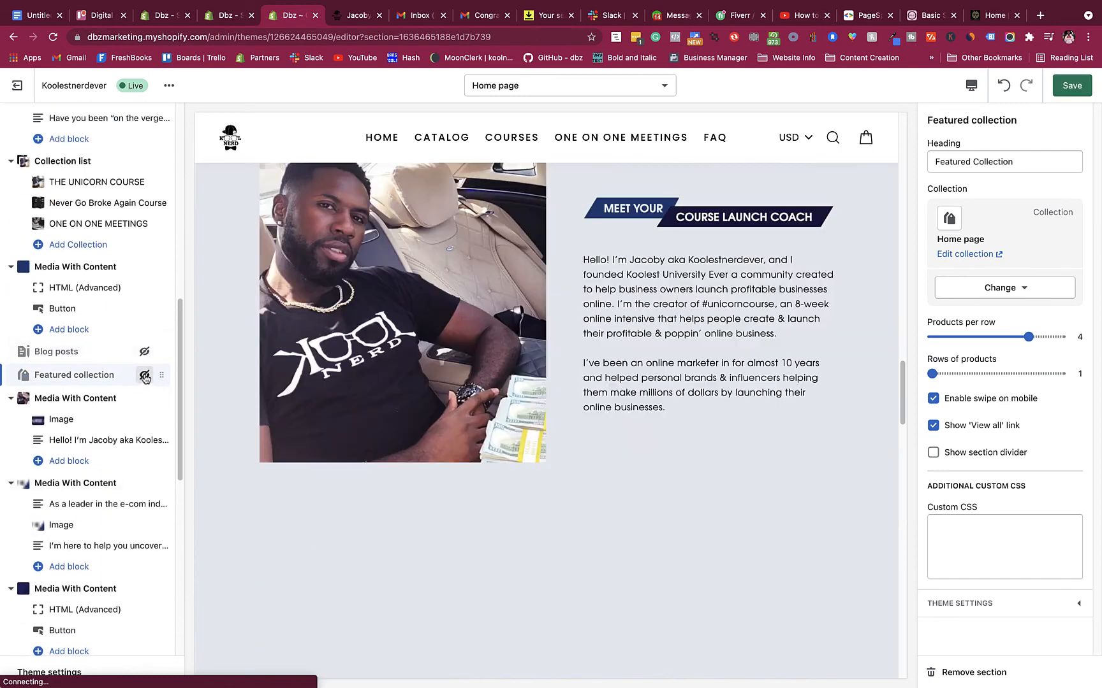
scroll(335, 415, up, 5)
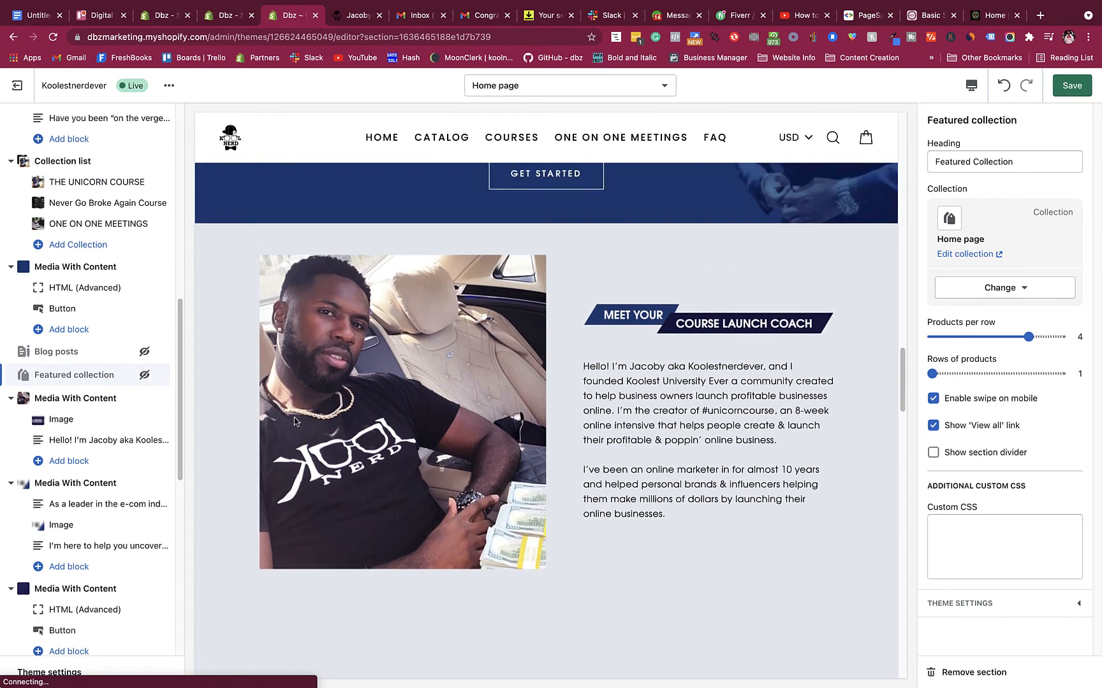
scroll(243, 421, up, 2)
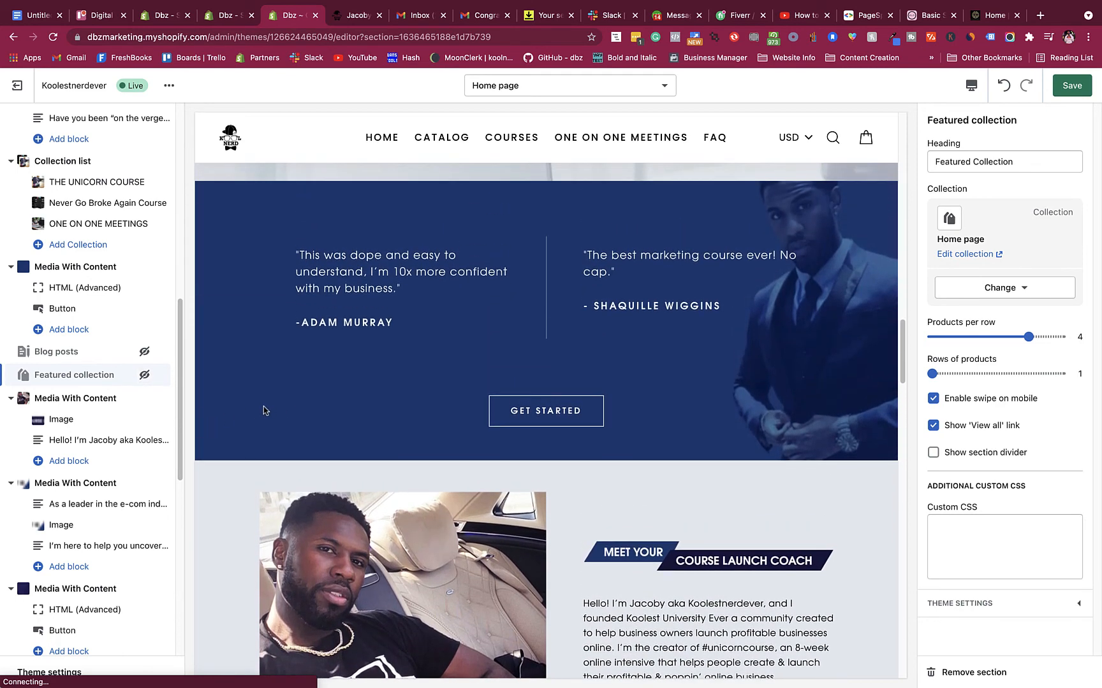
click(145, 376)
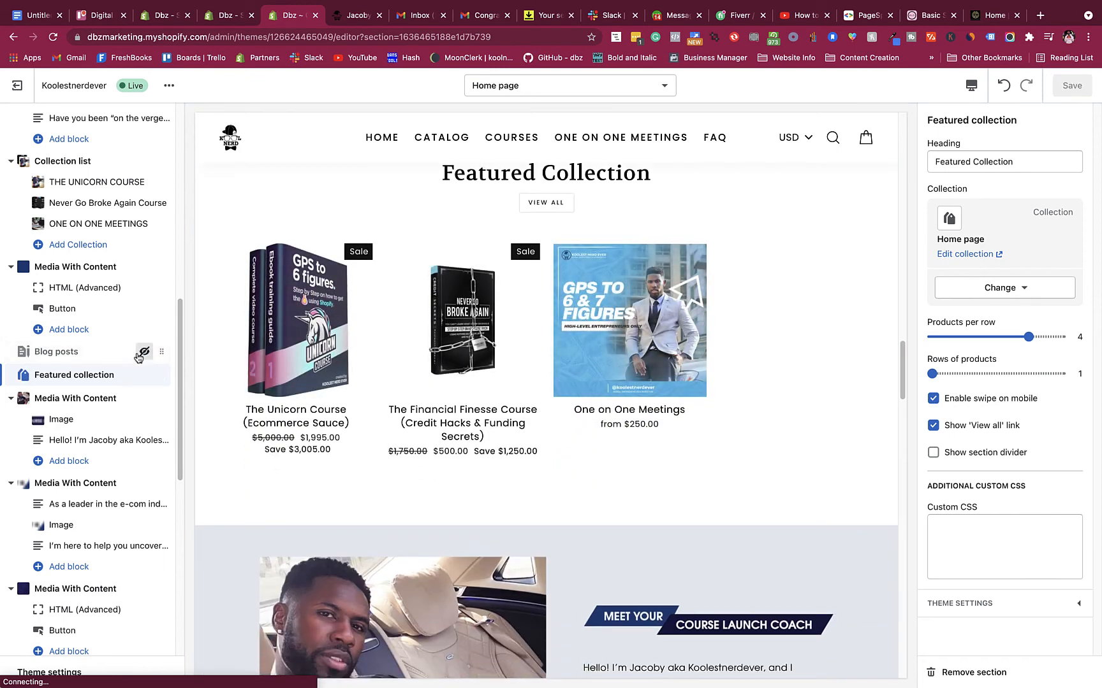
Show the Blog posts section on the home page and hide it again
click(144, 356)
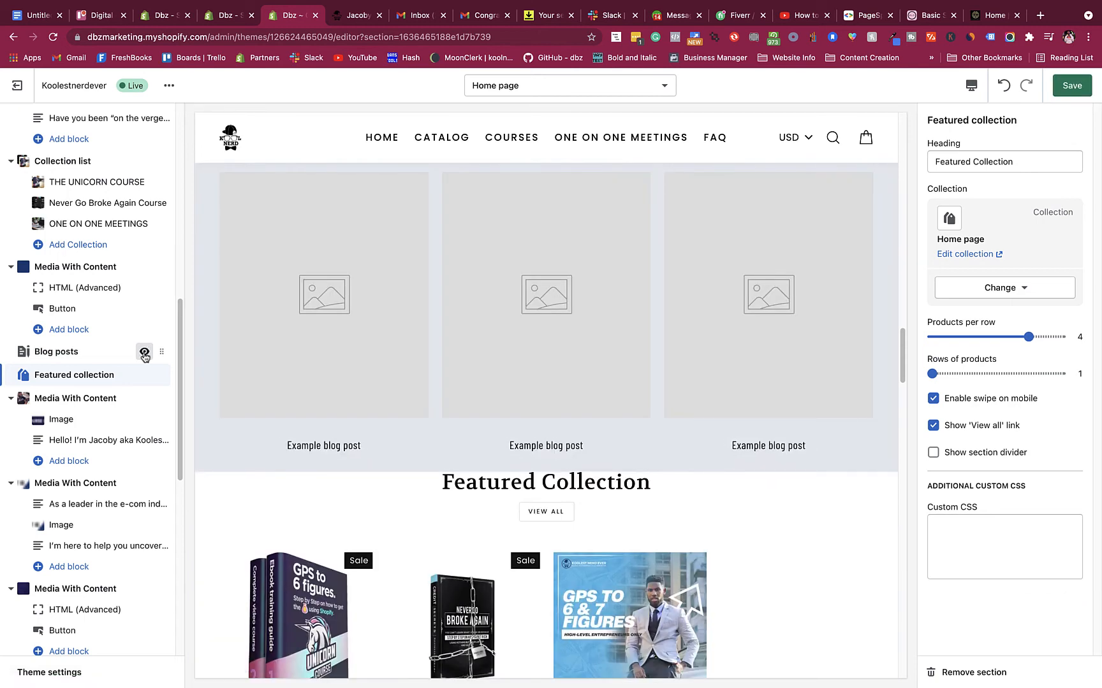
click(145, 355)
mouse_move(152, 369)
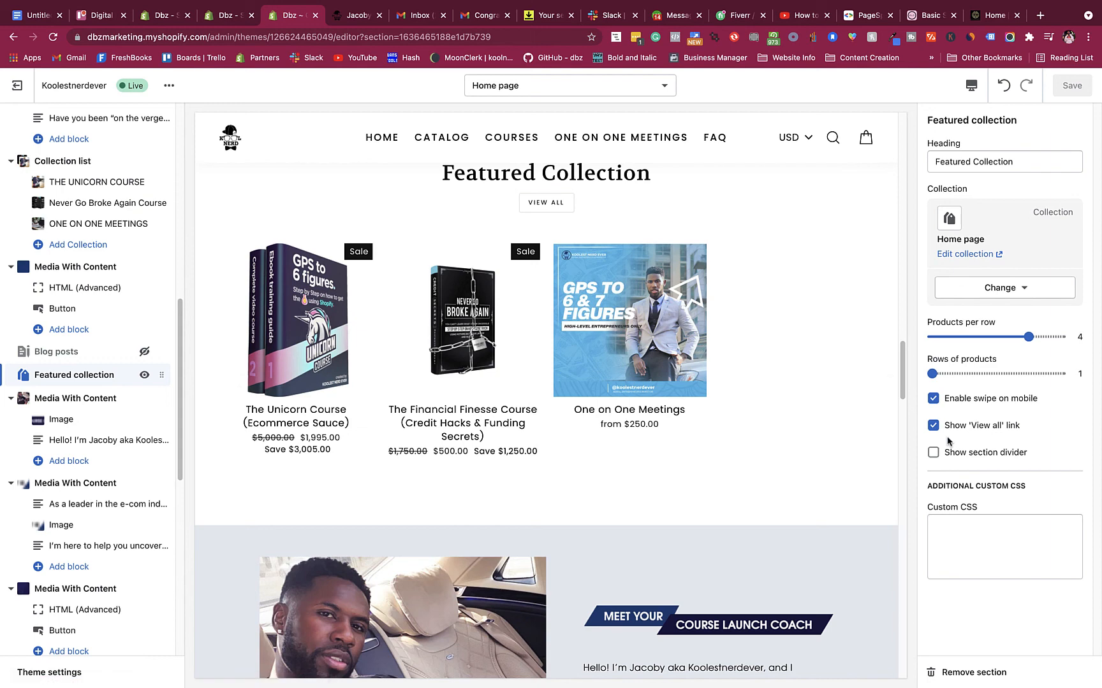
Turn off the Featured collection section's 'View all' link and turn it back on
click(933, 425)
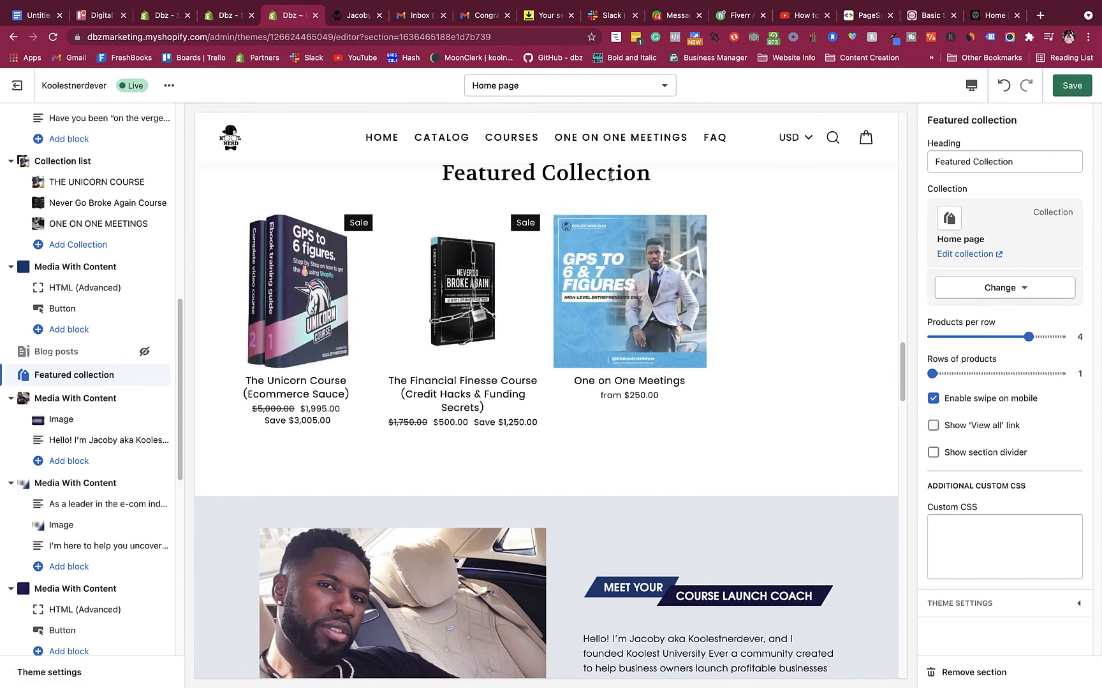
click(932, 425)
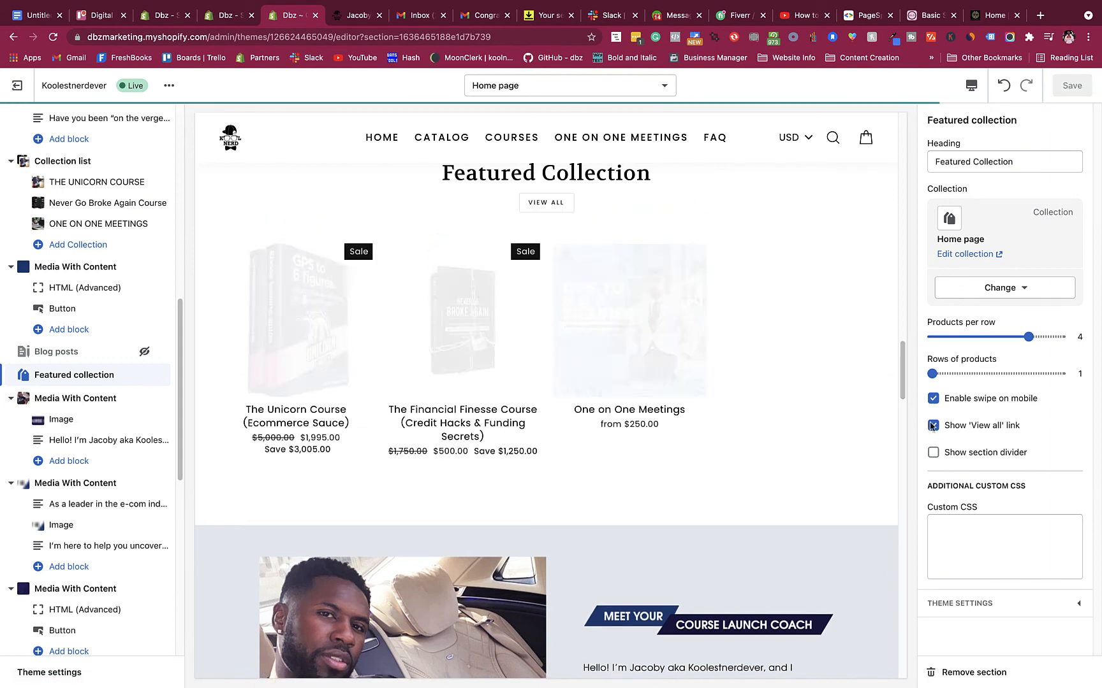
Remove the Featured collection section from the home page and save the theme
click(981, 675)
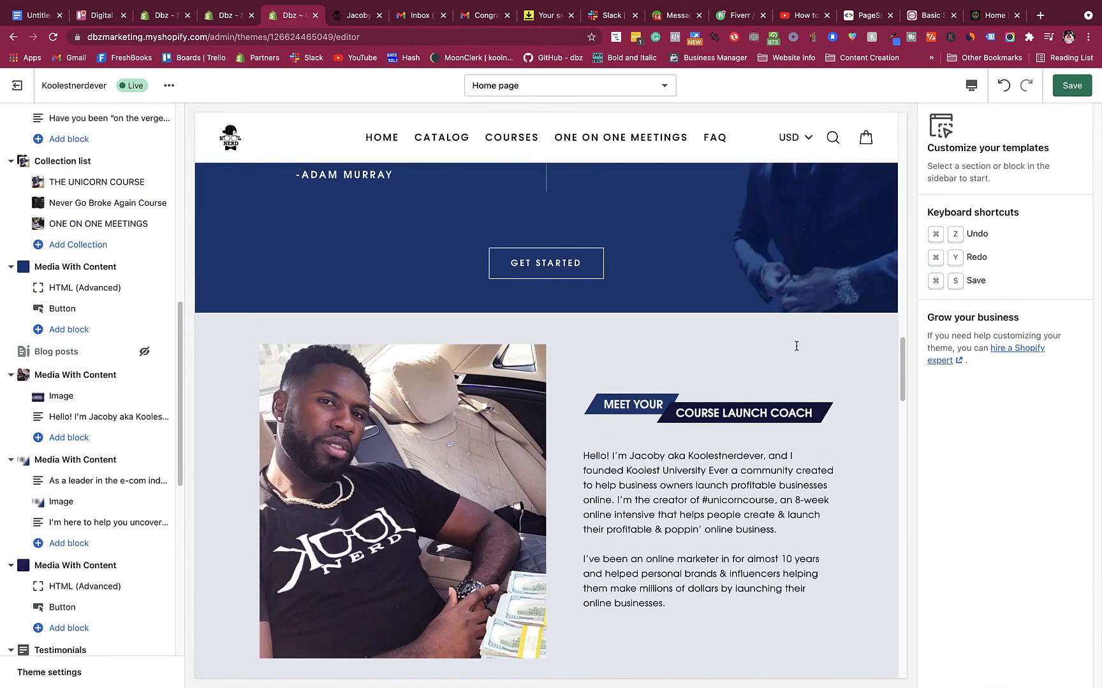
click(1074, 88)
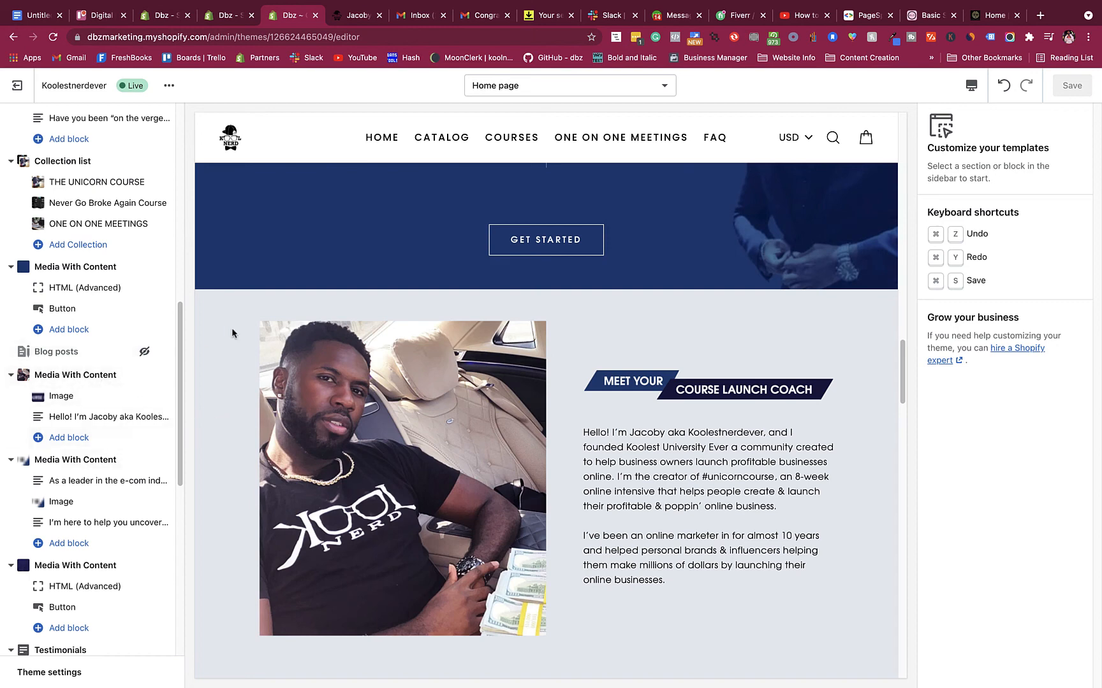
Preview the Courses collection page and The Unicorn Course (Ecommerce Sauce) product page, checking its description and purchase options
click(526, 140)
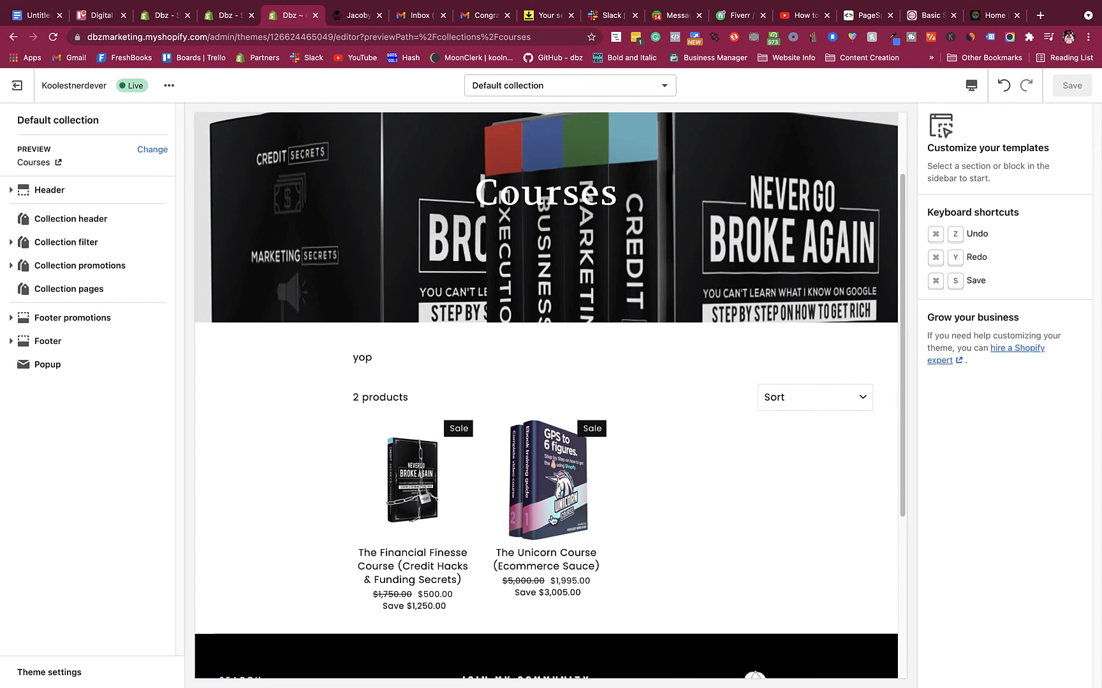
click(566, 476)
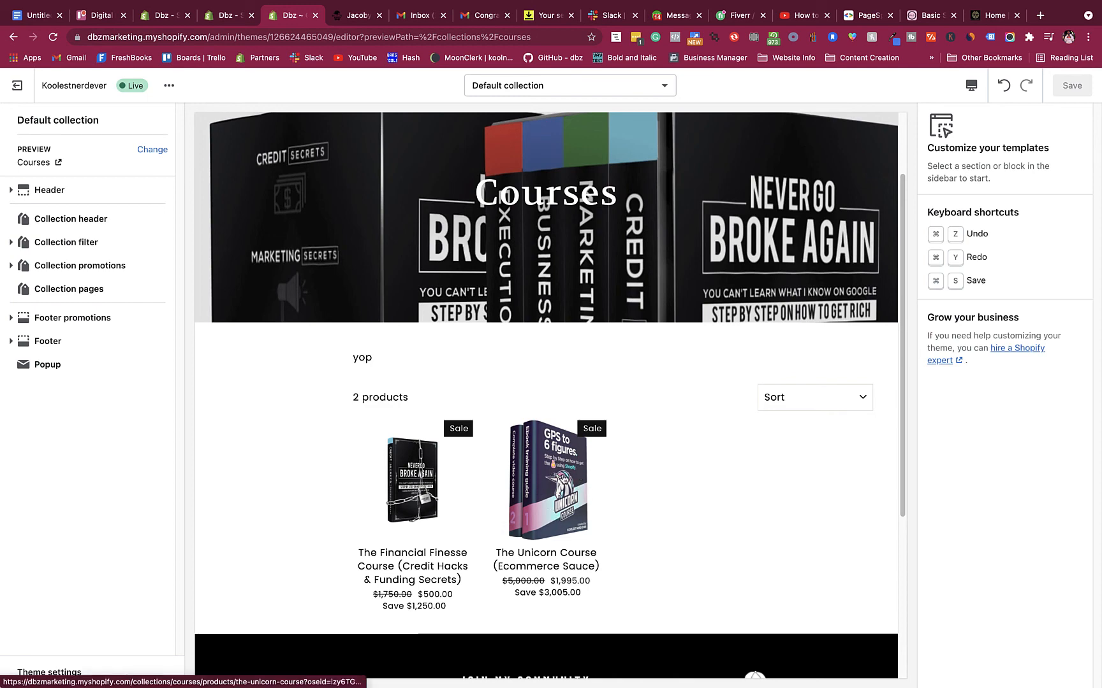
scroll(543, 346, down, 3)
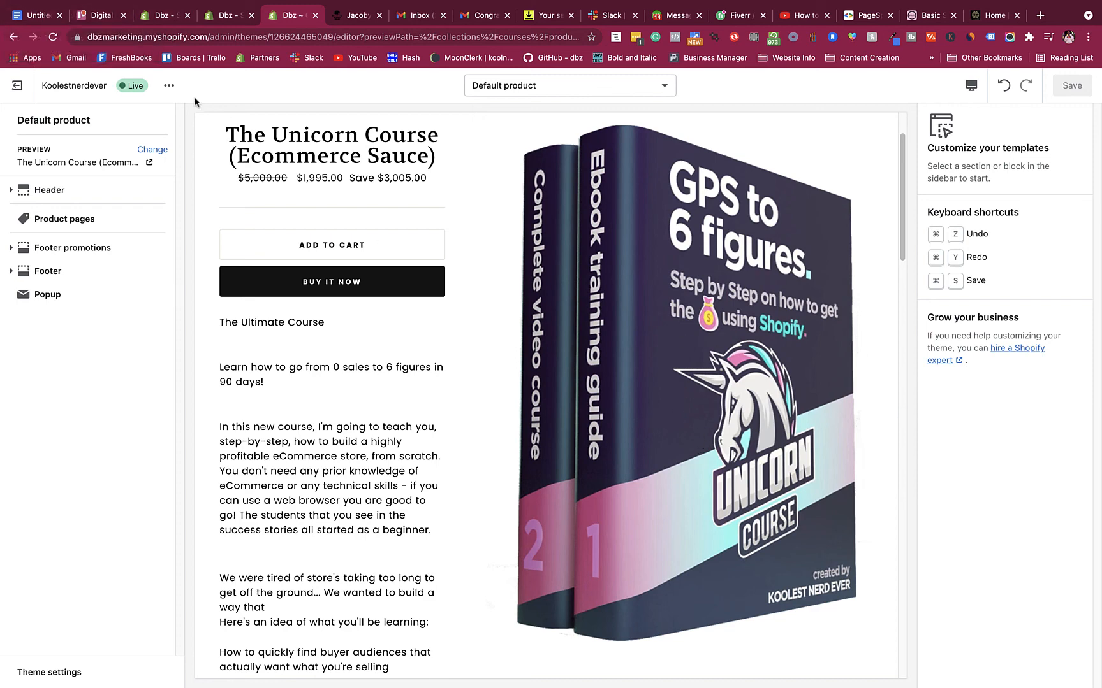
Switch to the untitled Google Docs document and review its bulleted list on website creation, email campaigns, products and marketing
key(super+1)
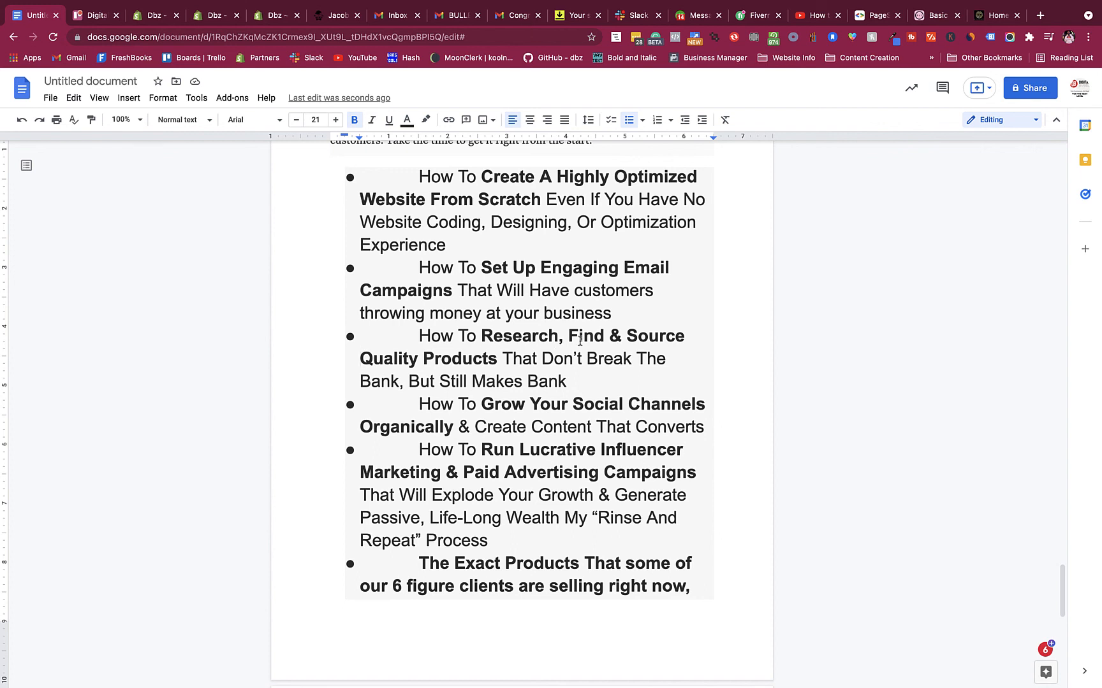
scroll(580, 341, up, 1)
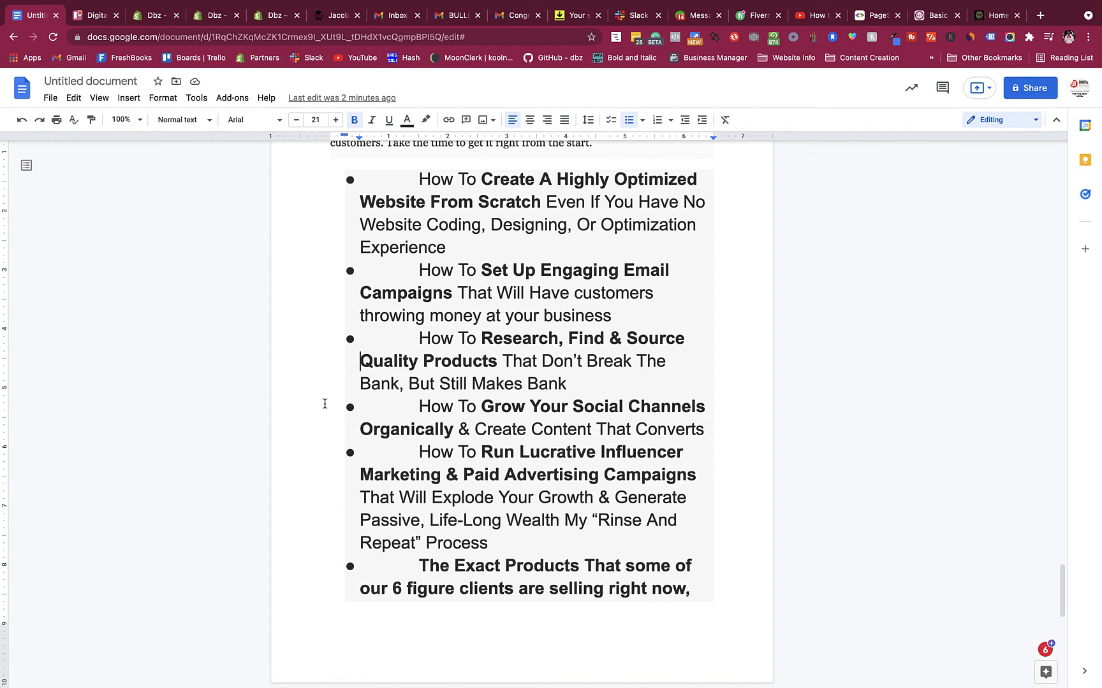
click(728, 459)
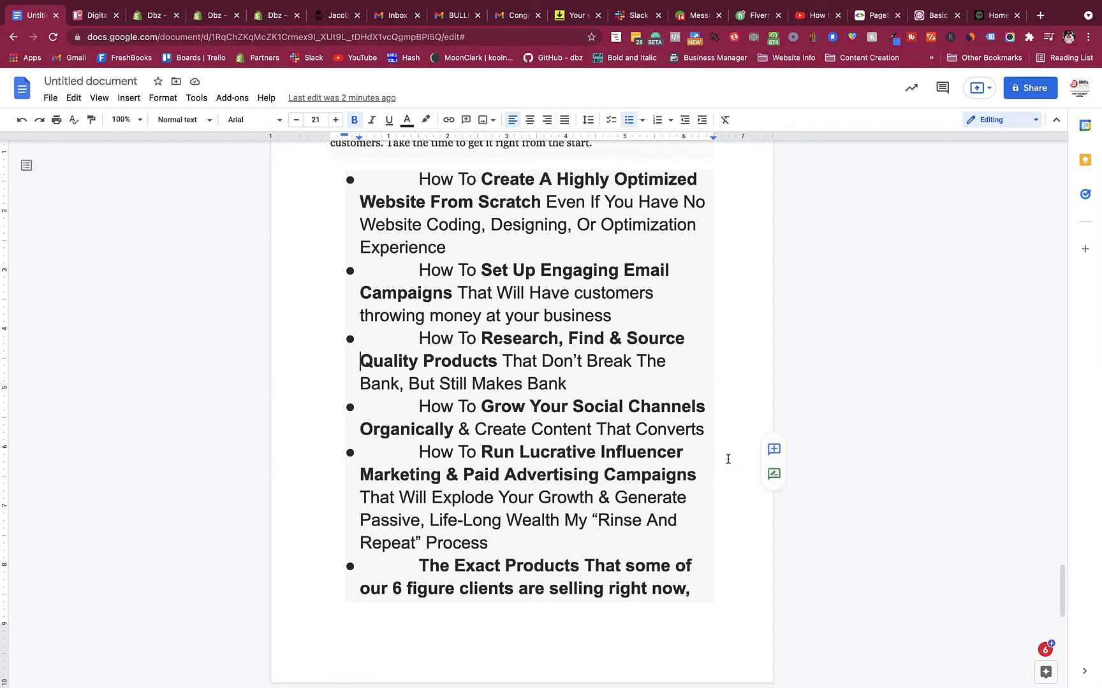